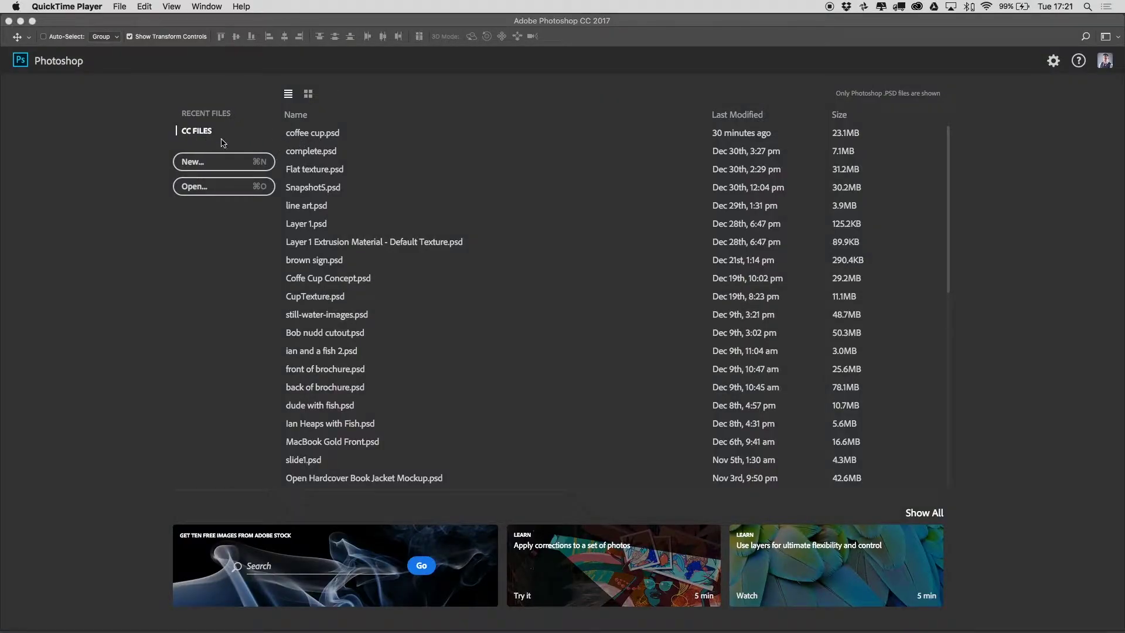
Open coffee cup.psd from CC Files and cancel the New Library from Document prompt
click(315, 135)
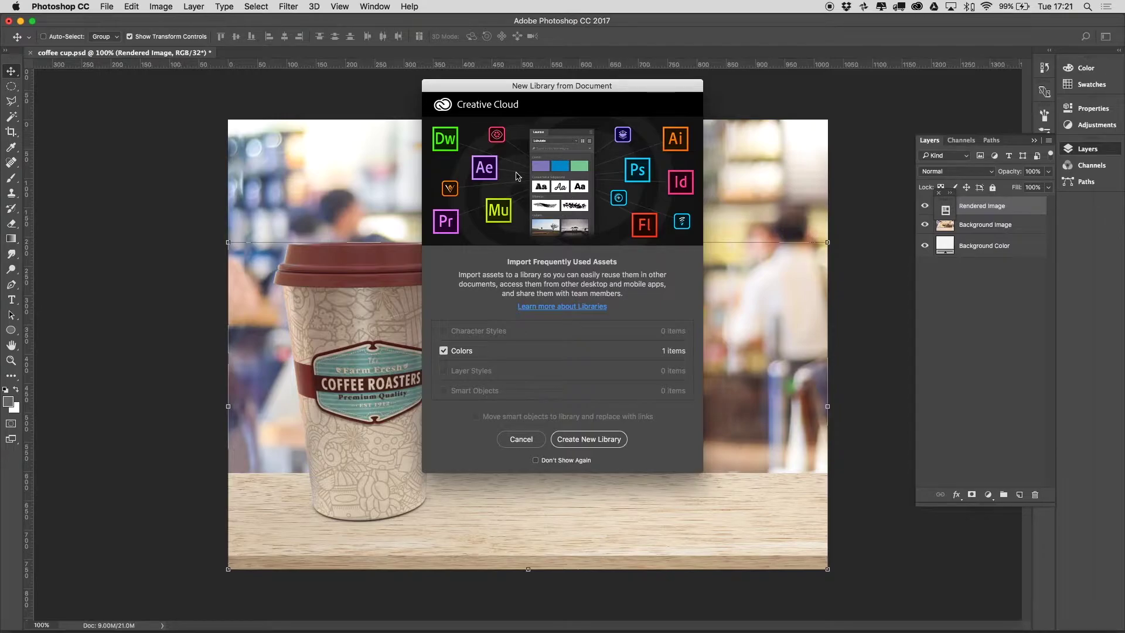
click(519, 439)
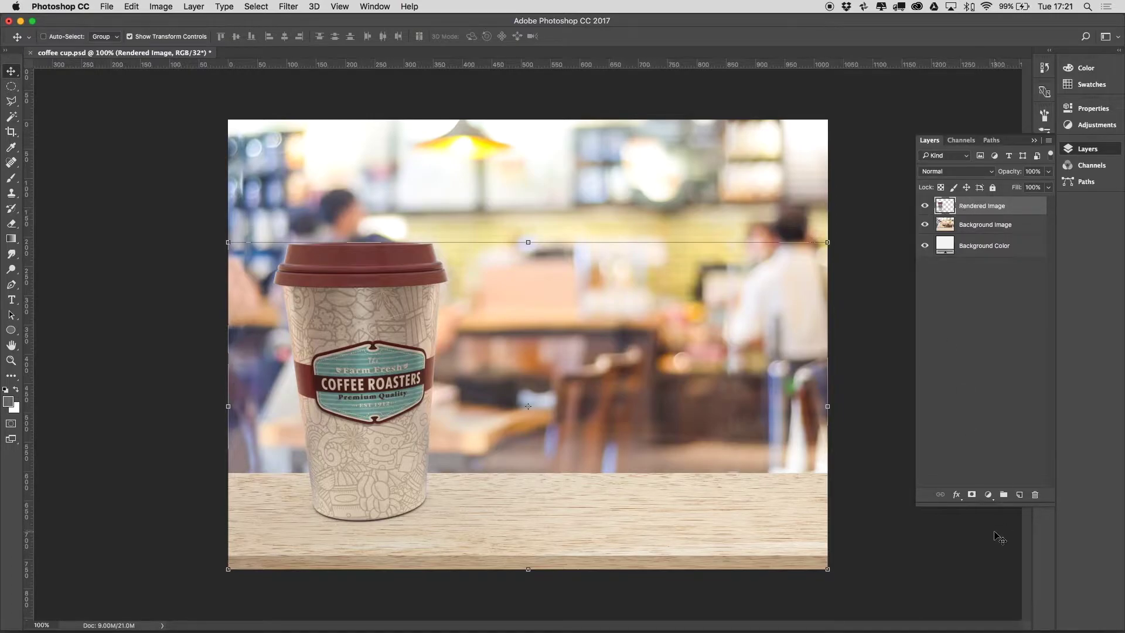
Add an Exposure adjustment layer at +0.35 exposure, -0.0231 offset and 0.87 gamma
click(988, 496)
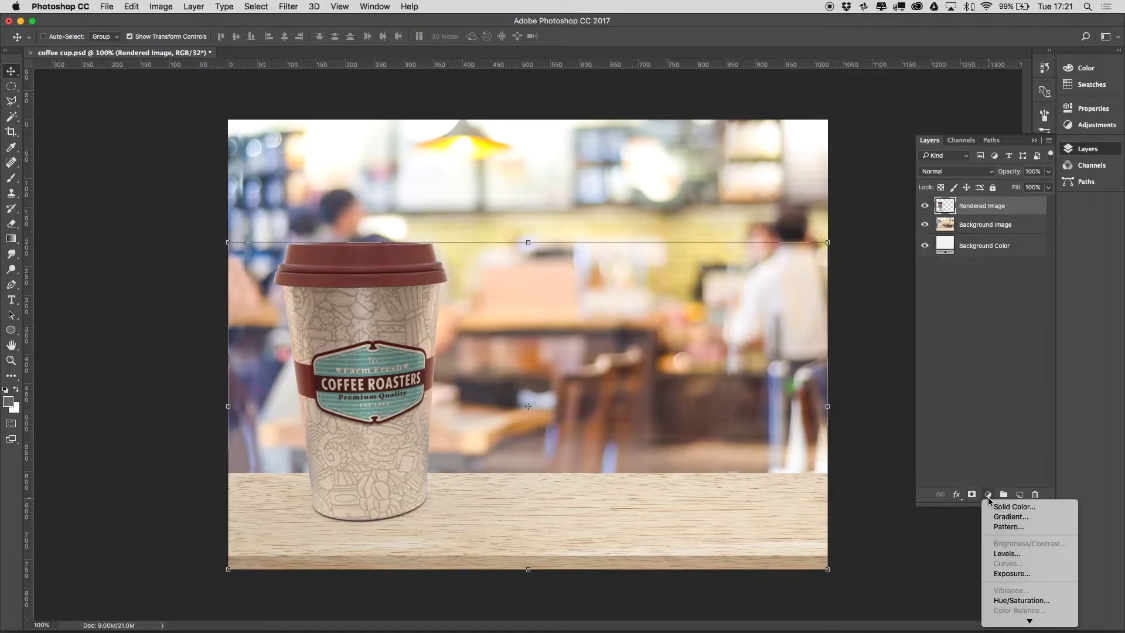
click(1011, 574)
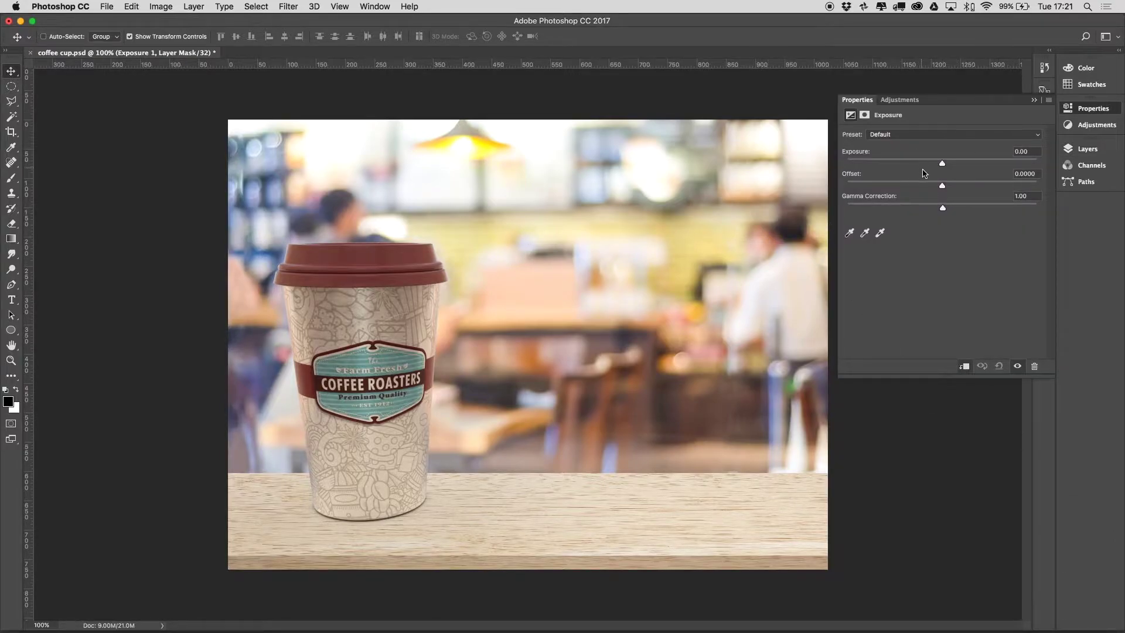
drag(943, 166, 955, 211)
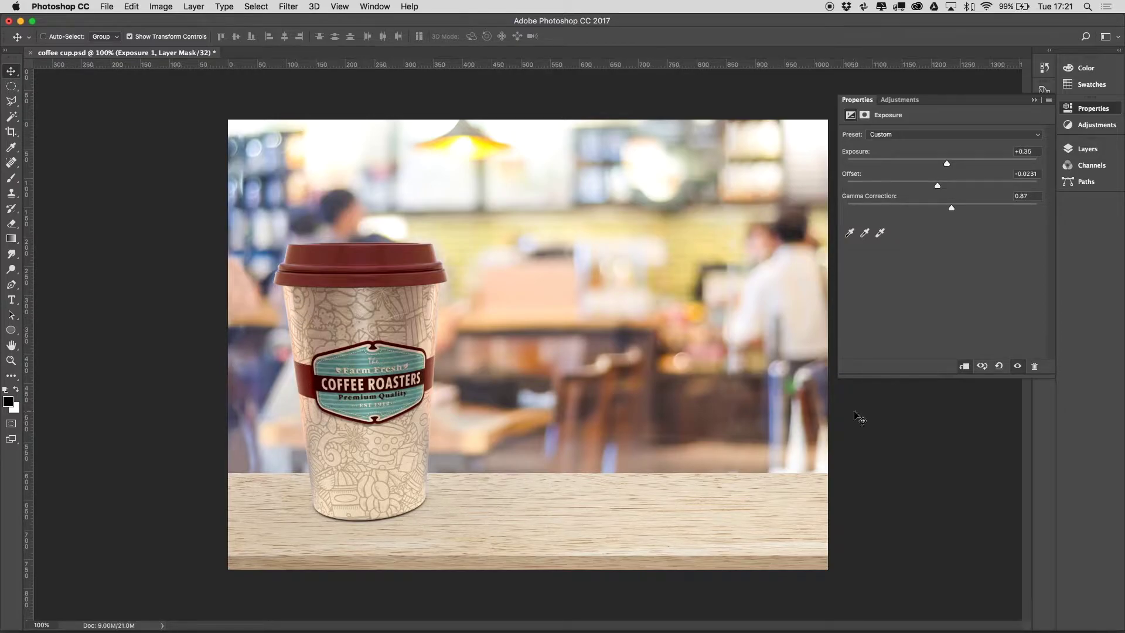
Draw a trial ellipse above the Rendered Image layer at the cup's base, then delete it
click(1035, 100)
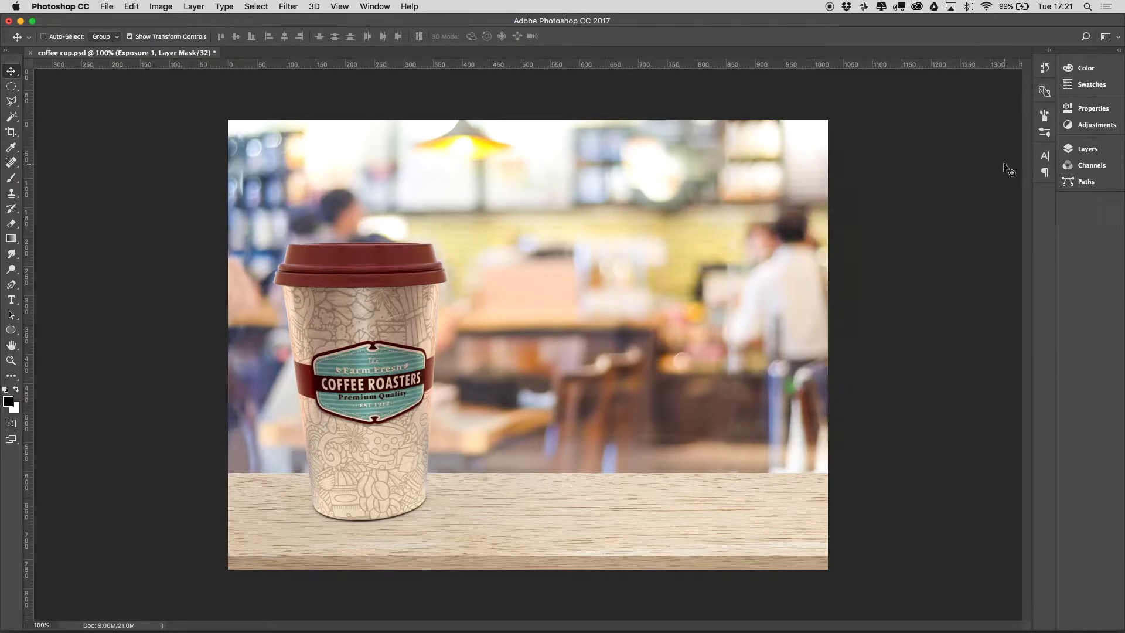
click(1088, 149)
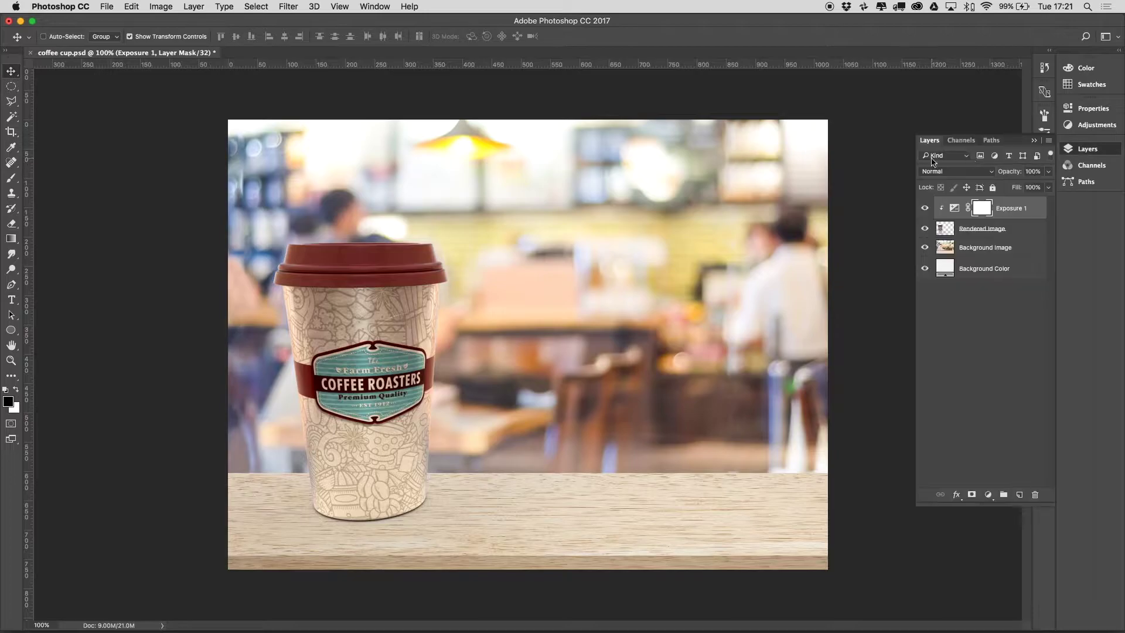
click(1012, 232)
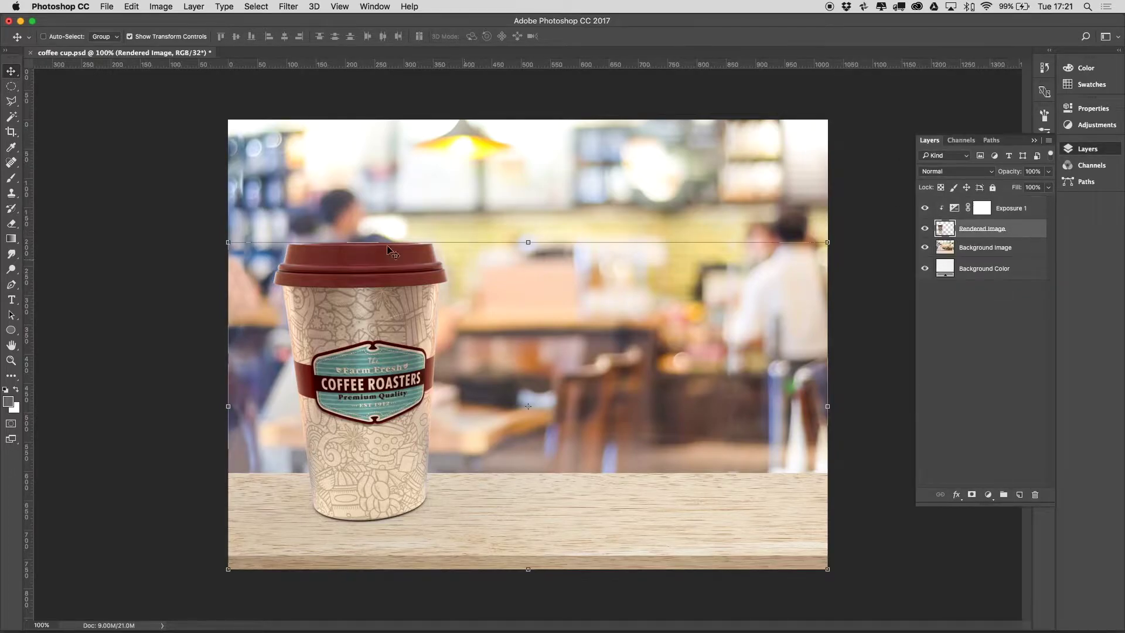
click(11, 330)
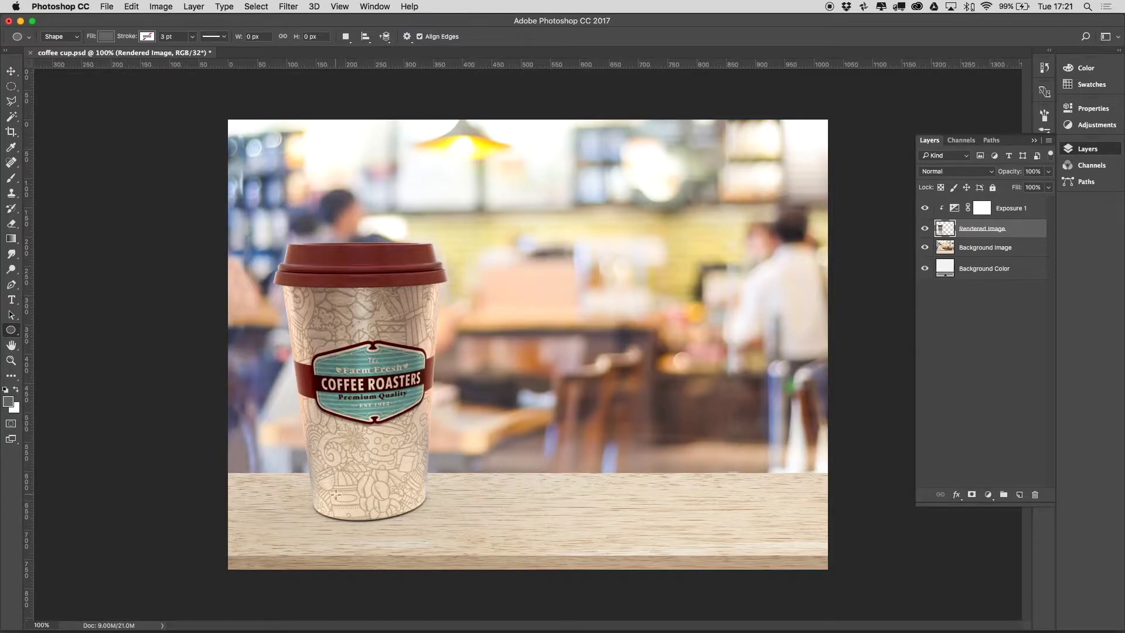
drag(352, 500, 592, 549)
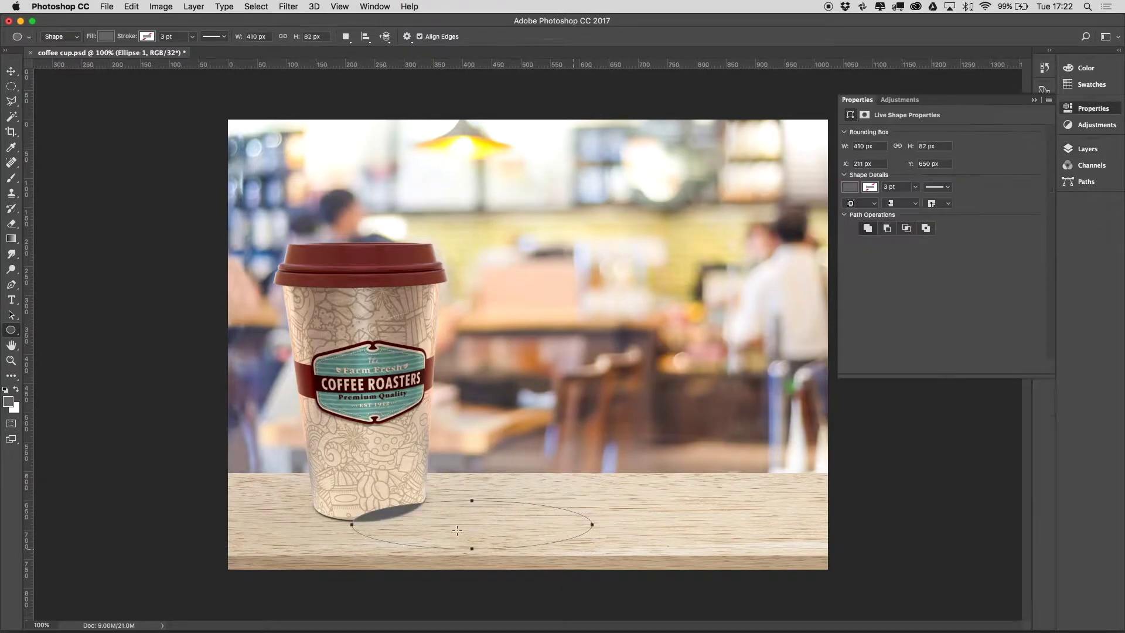
click(10, 71)
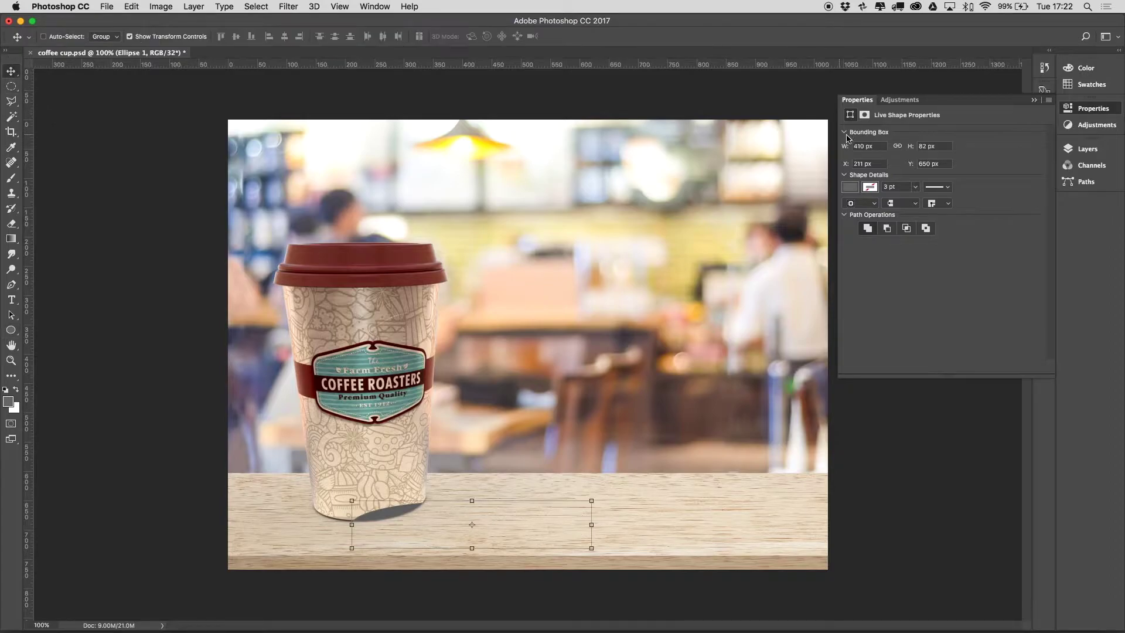
click(1084, 149)
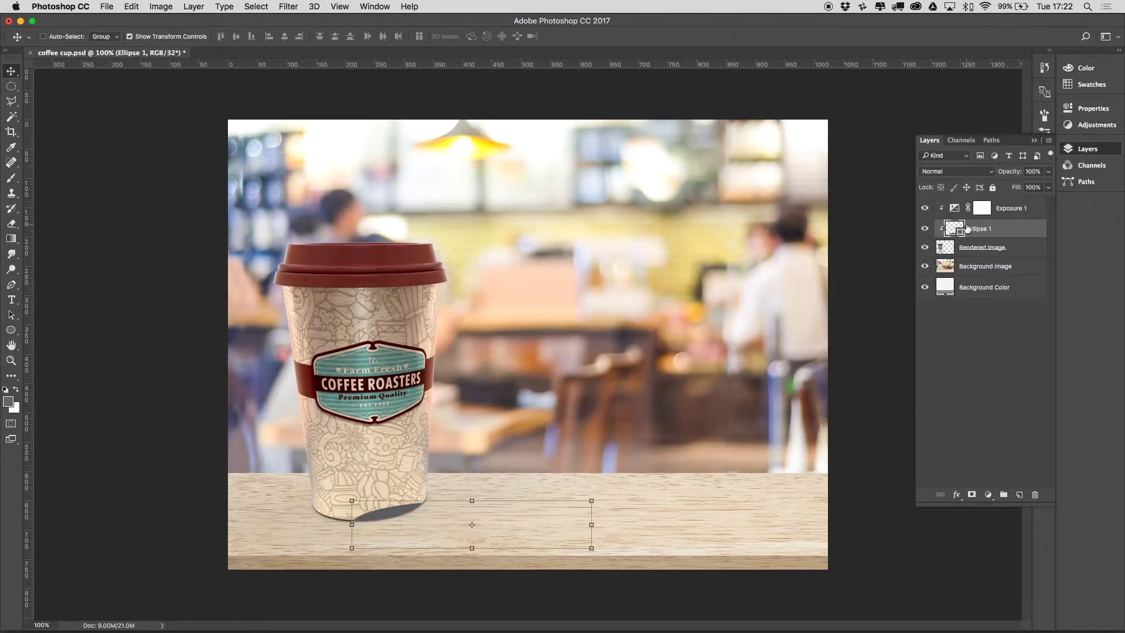
key(BackSpace)
Draw a black 385 × 76 px ellipse on a new layer above Background Image, positioned under the cup
click(982, 249)
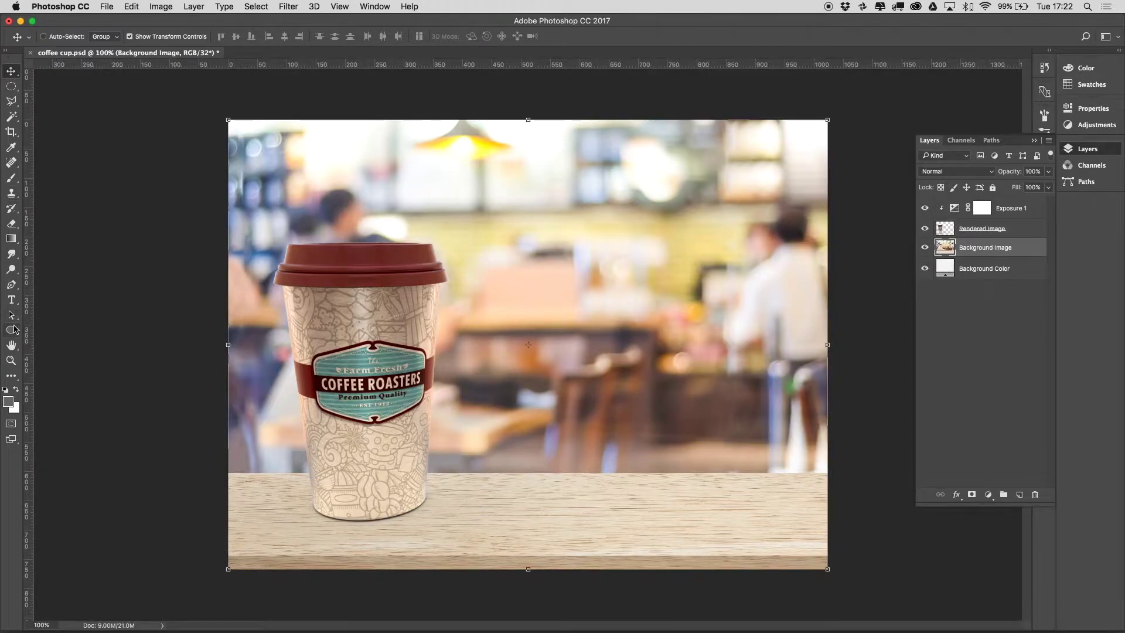
click(1019, 495)
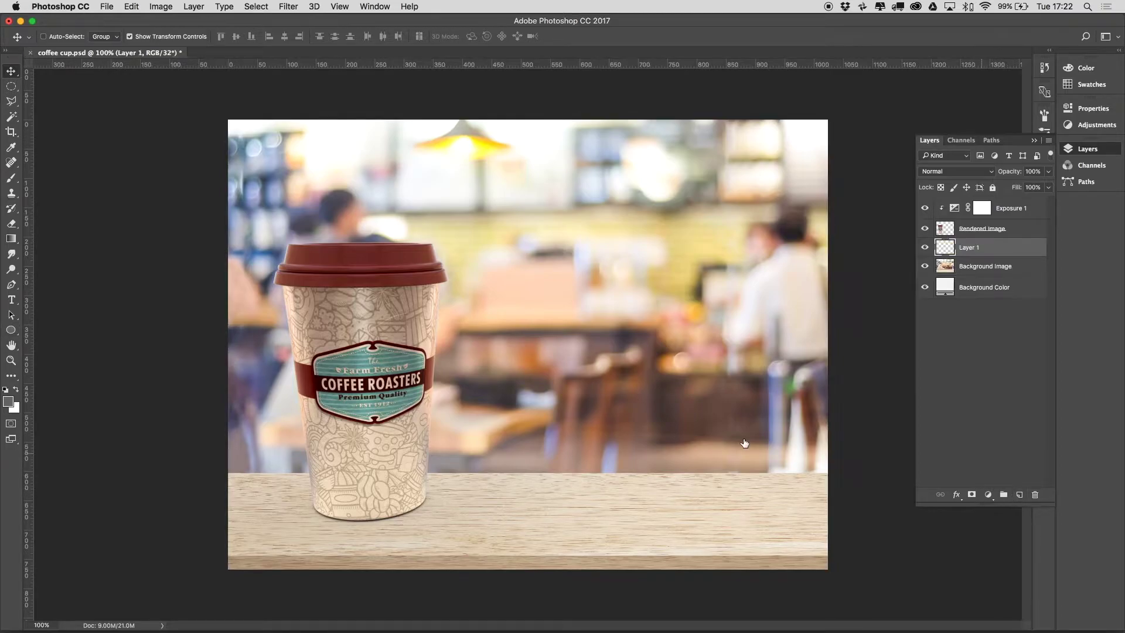
click(10, 330)
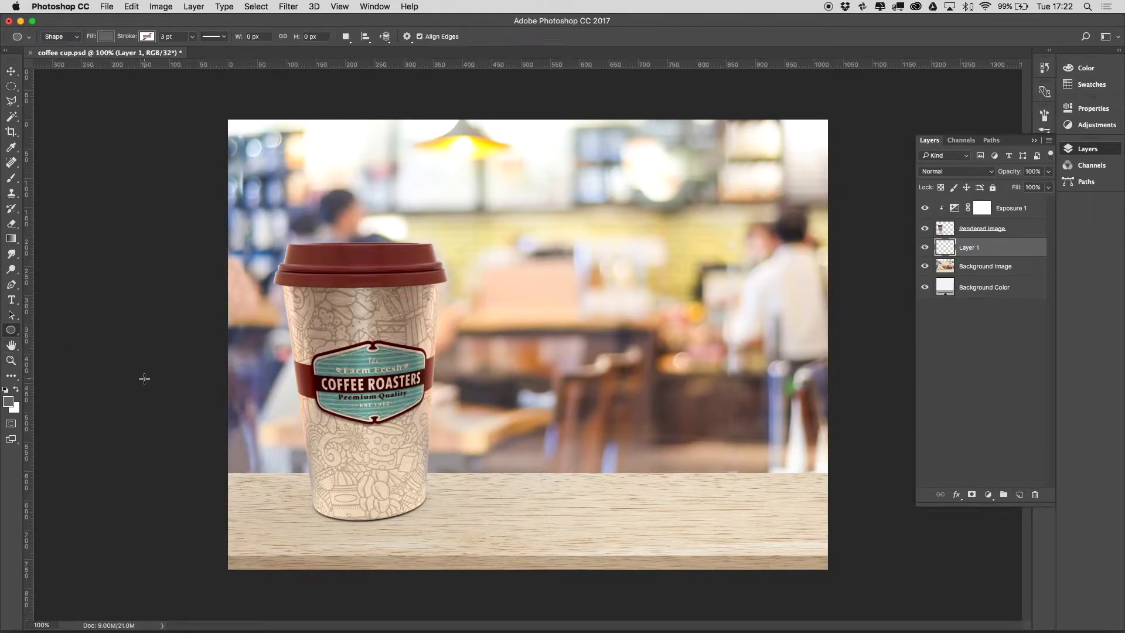
drag(361, 506, 586, 549)
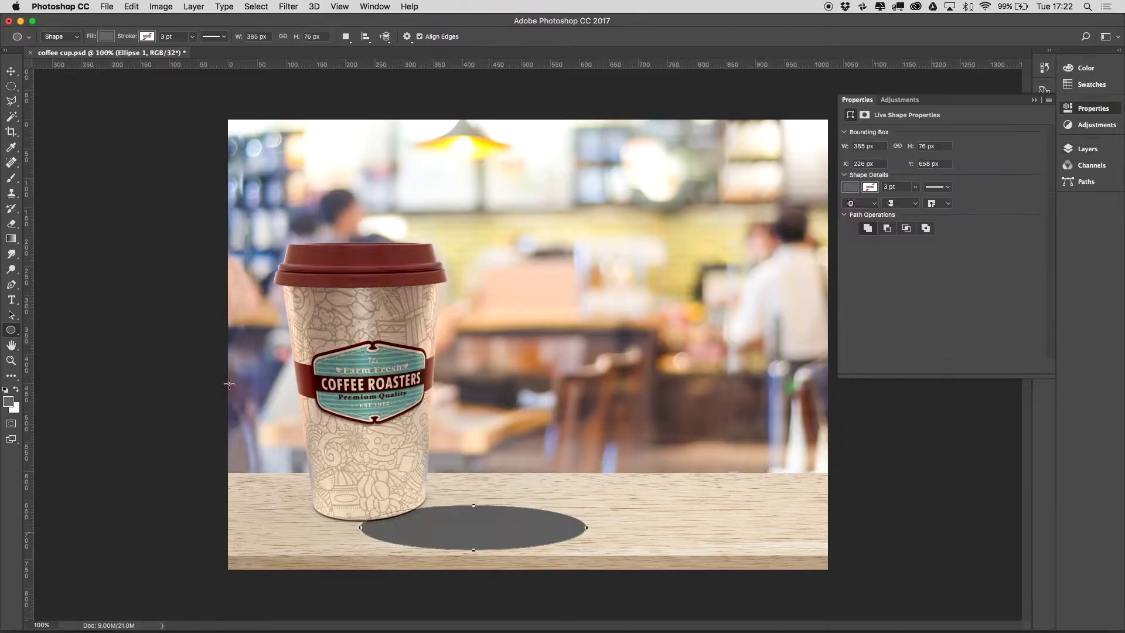
click(857, 190)
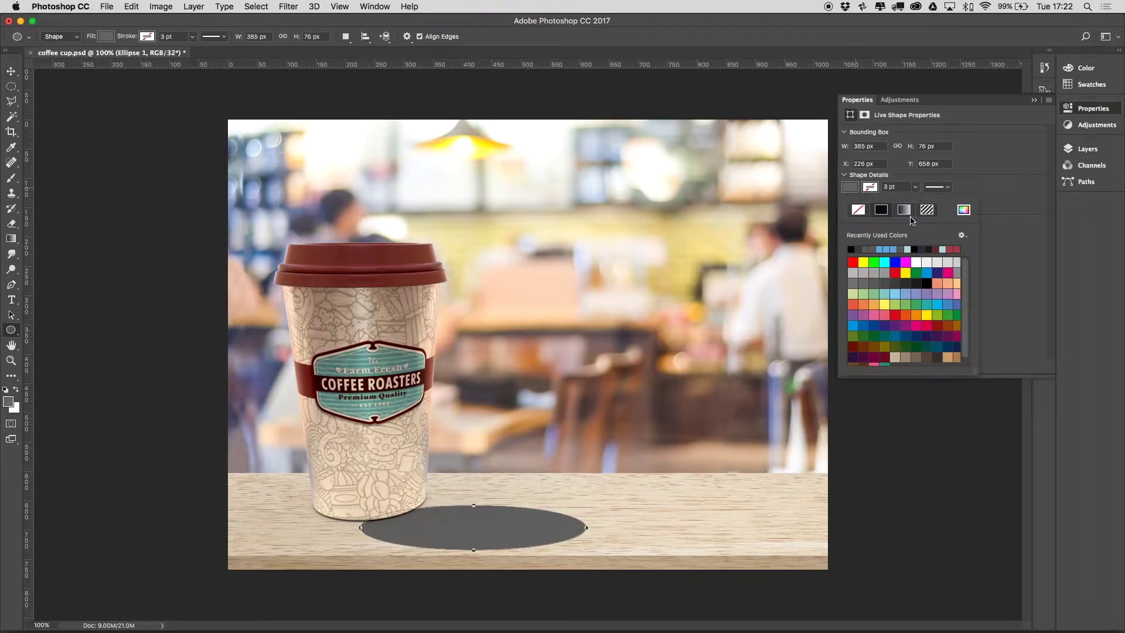
click(927, 284)
click(11, 70)
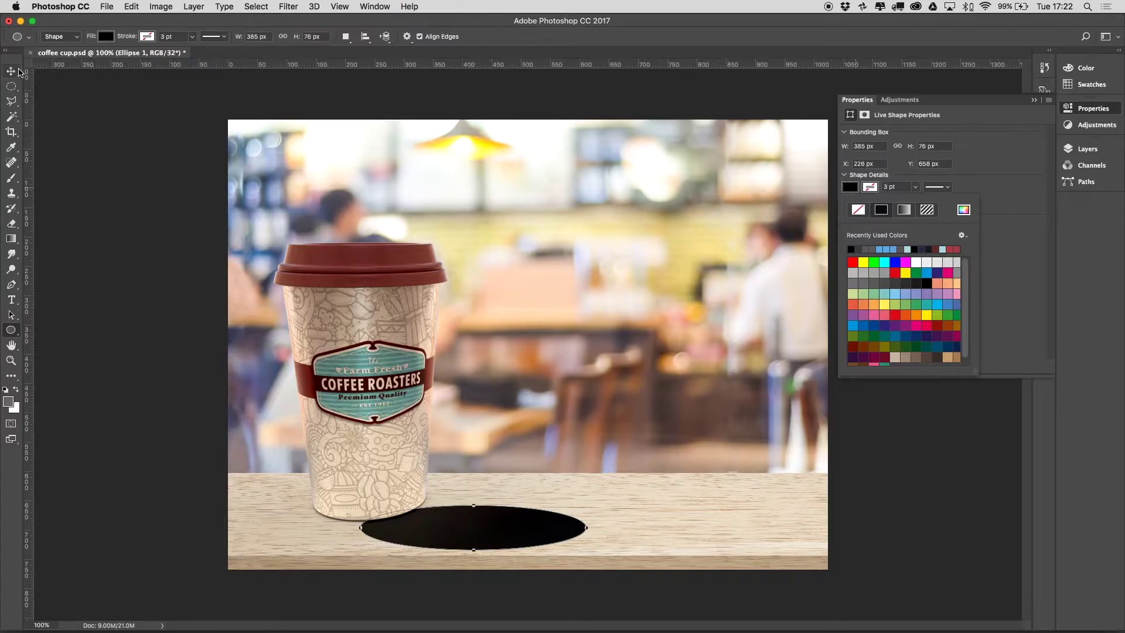
drag(506, 534, 352, 508)
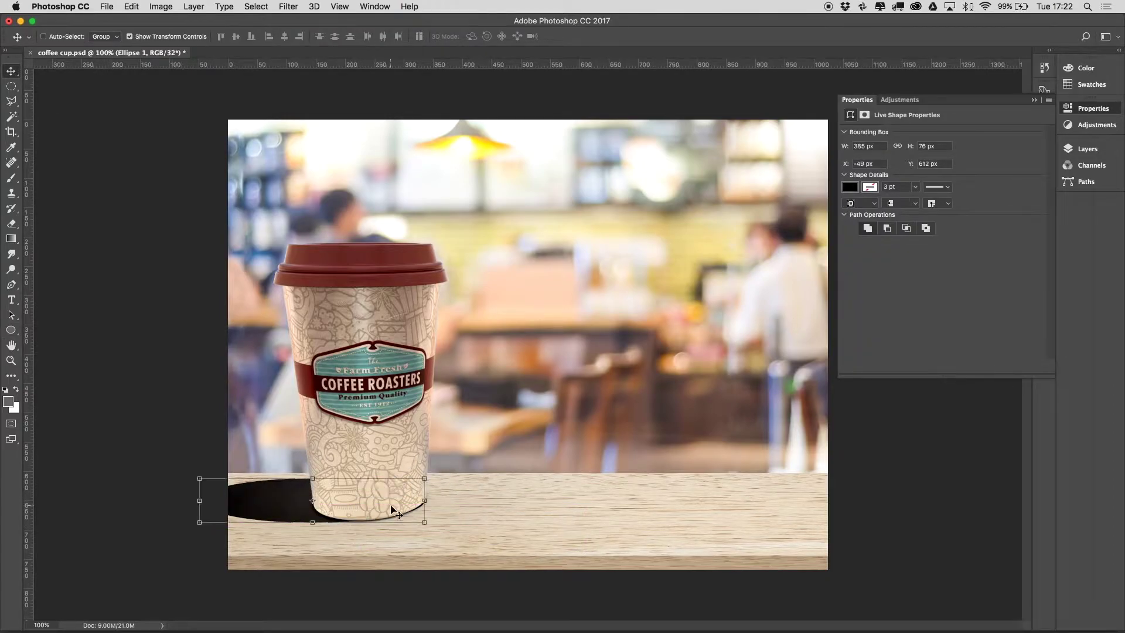
Convert the ellipse to a smart object and apply a Gaussian Blur of radius 19
click(289, 6)
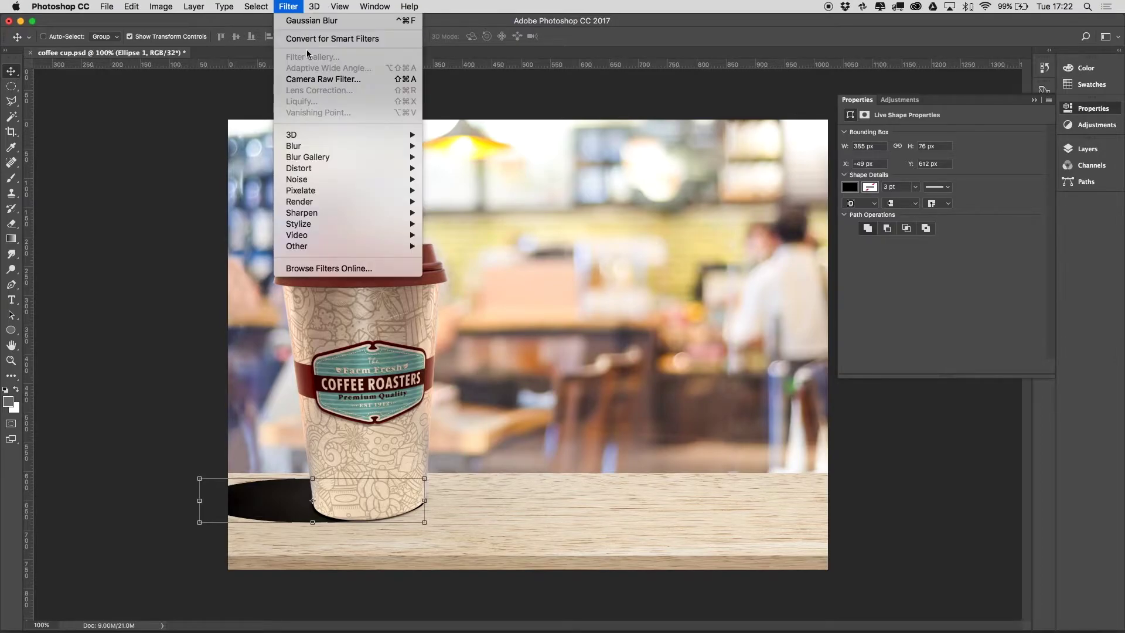
mouse_move(326, 146)
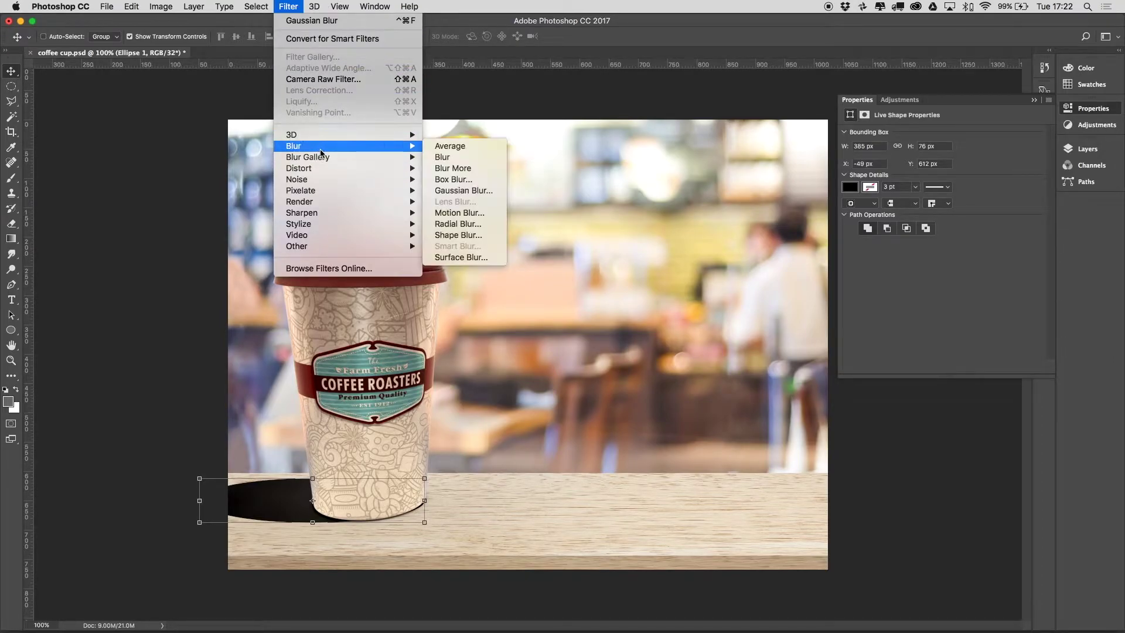
click(458, 181)
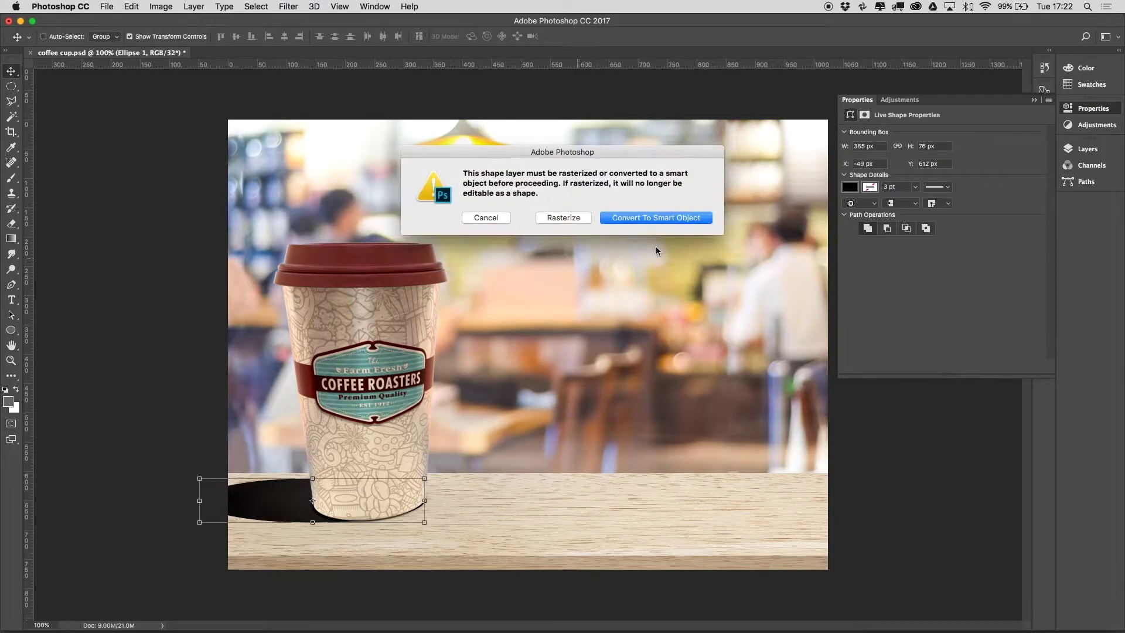
click(645, 218)
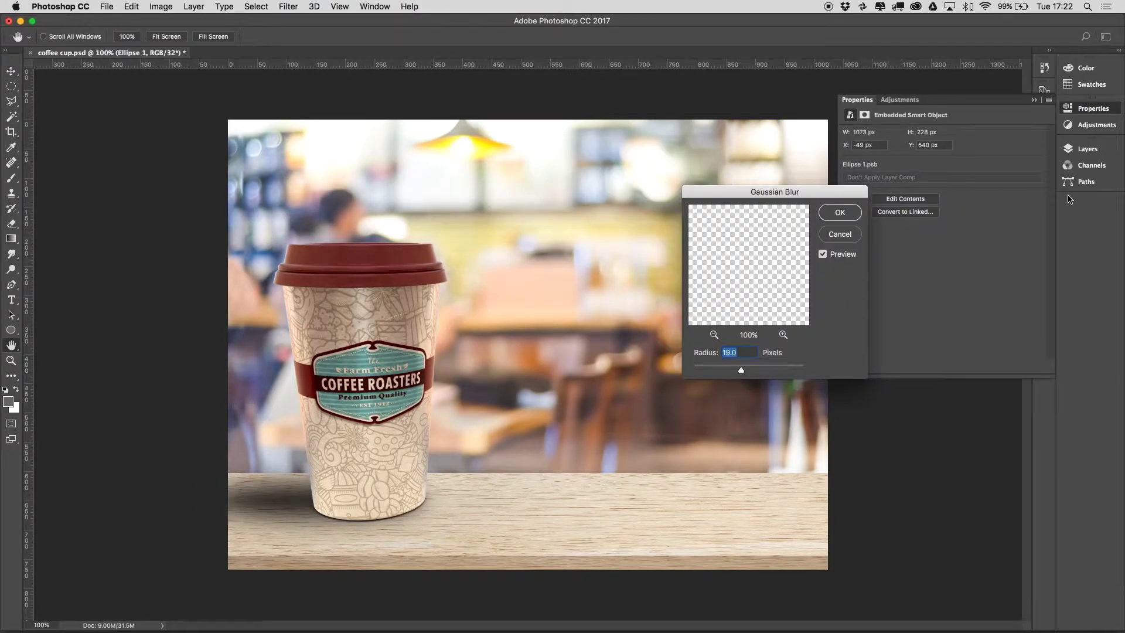
click(840, 212)
Lower the shadow layer's opacity to 75%
key(v)
click(1088, 149)
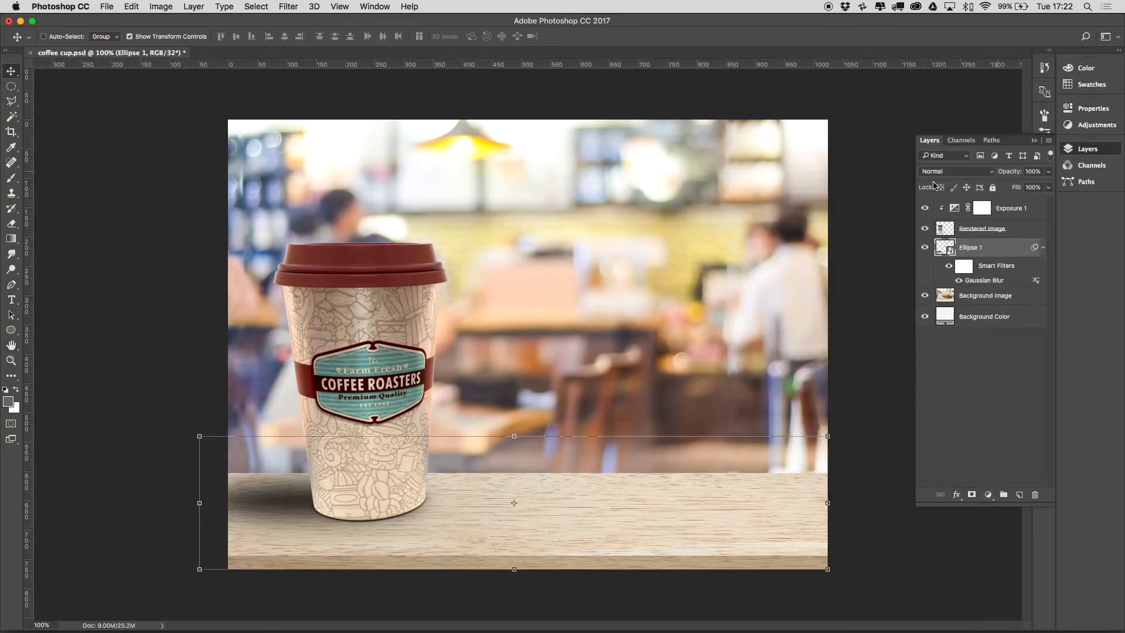
click(1049, 172)
drag(1049, 186, 1034, 187)
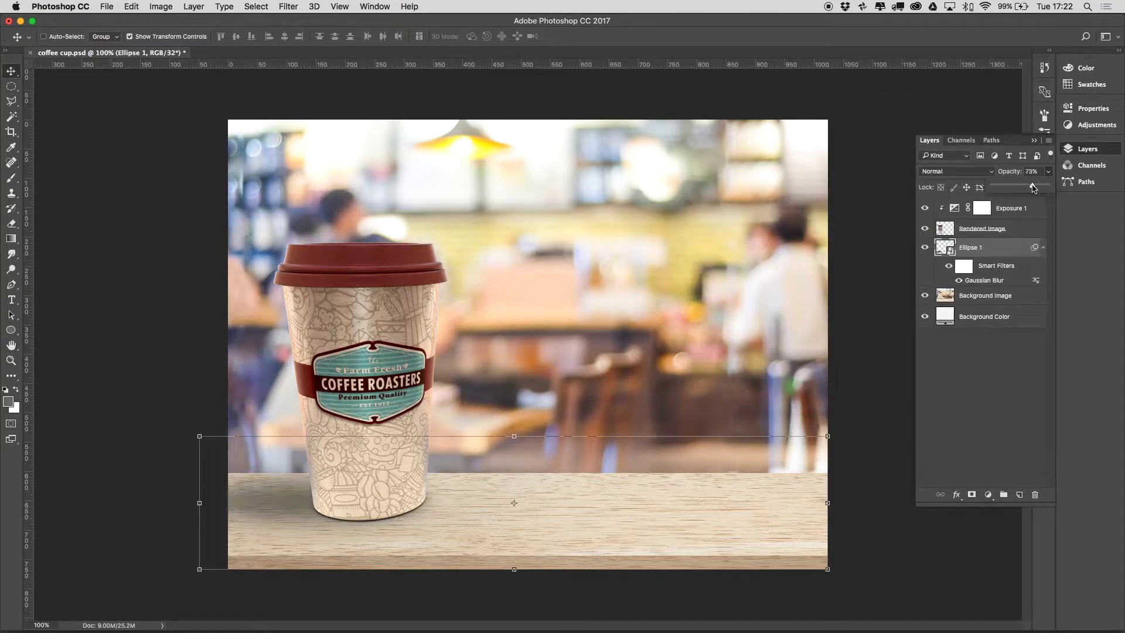
click(850, 220)
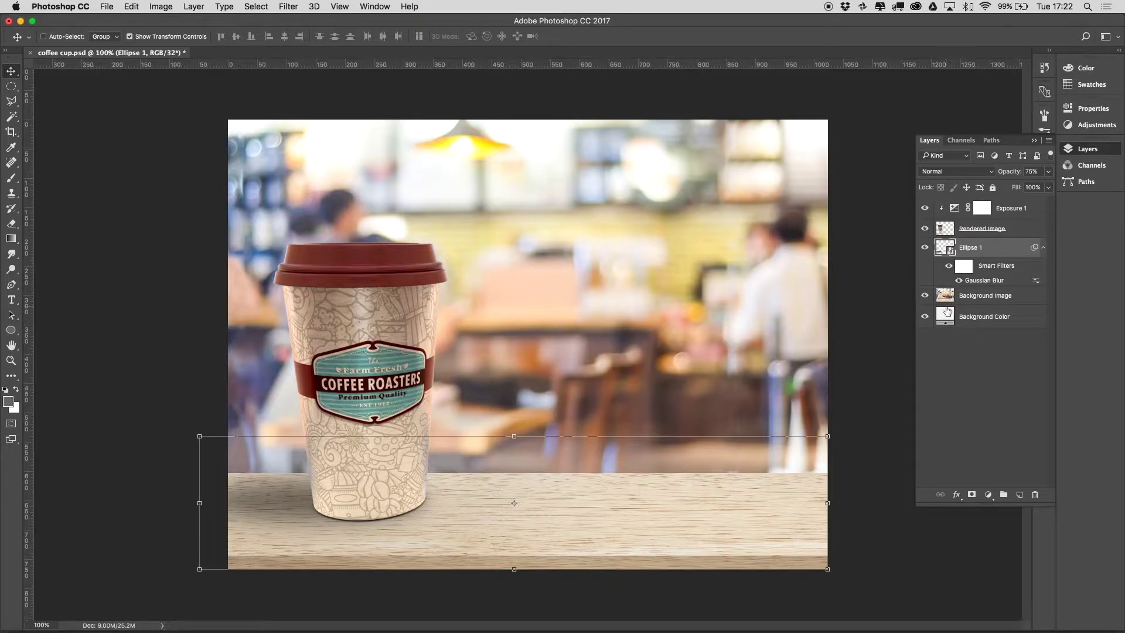
Add a layer mask to the shadow, then select layers Exposure 1 through Background Image
super+click(946, 297)
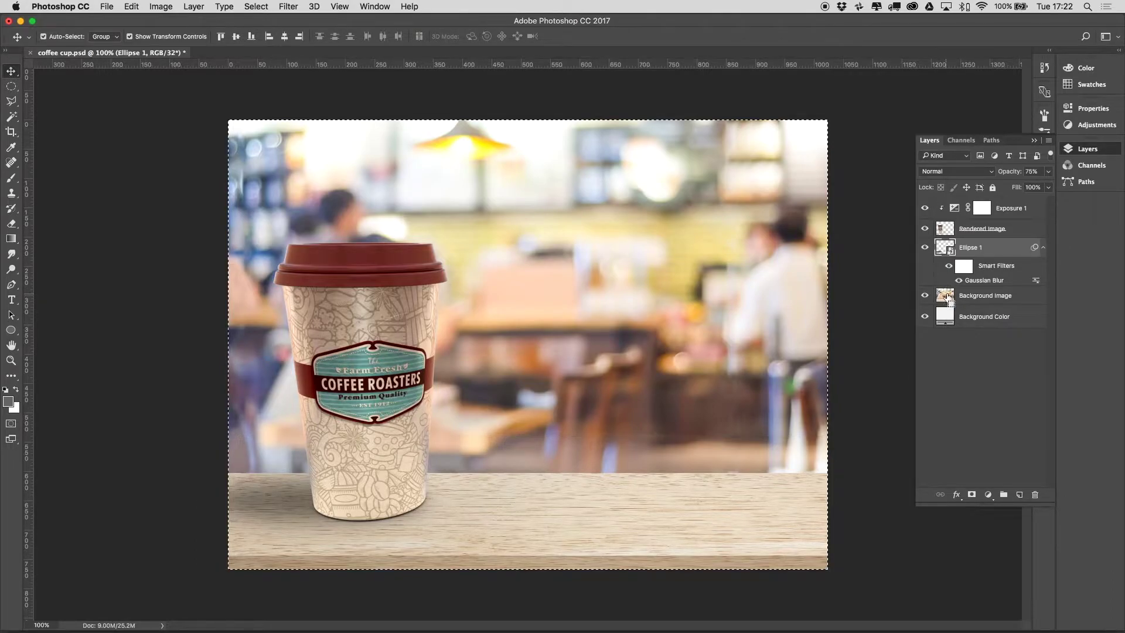
click(972, 494)
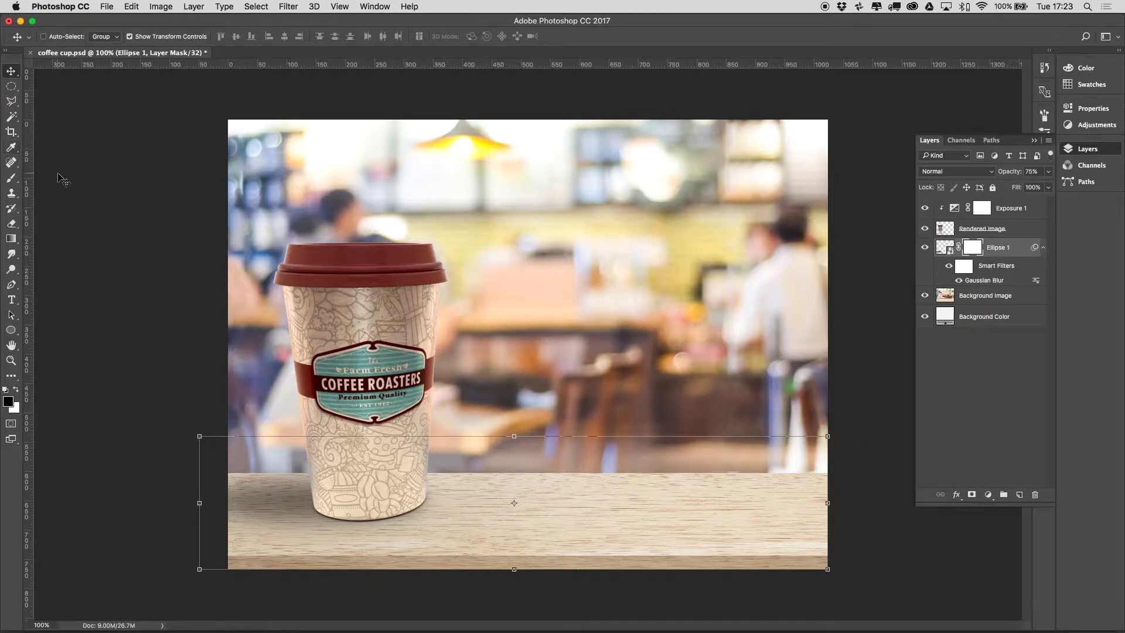
click(1039, 214)
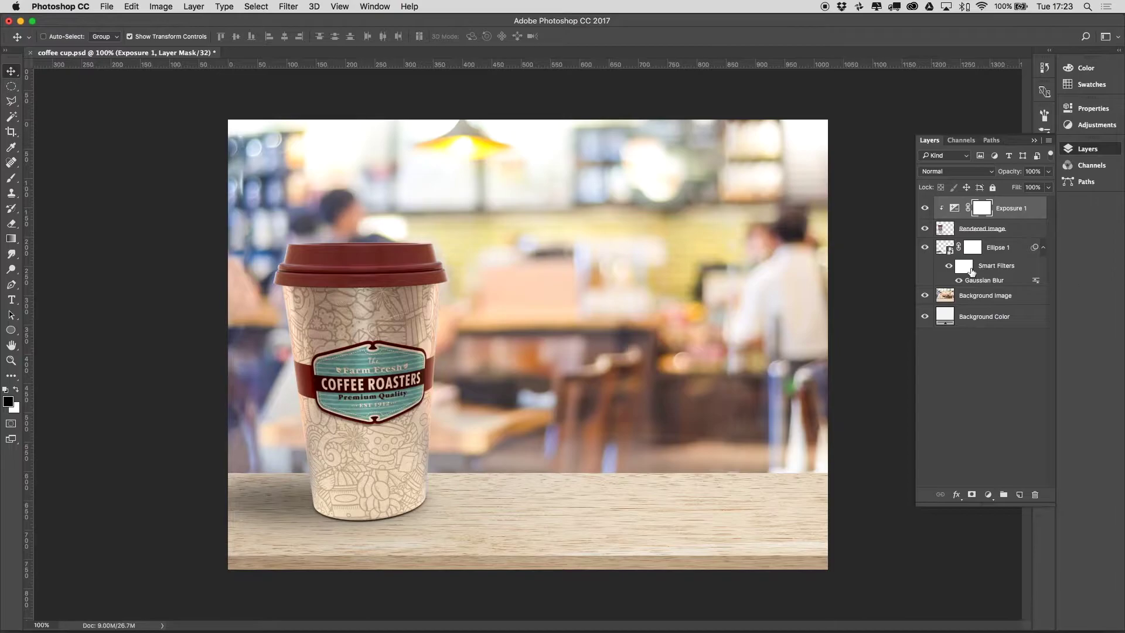
shift+click(1015, 297)
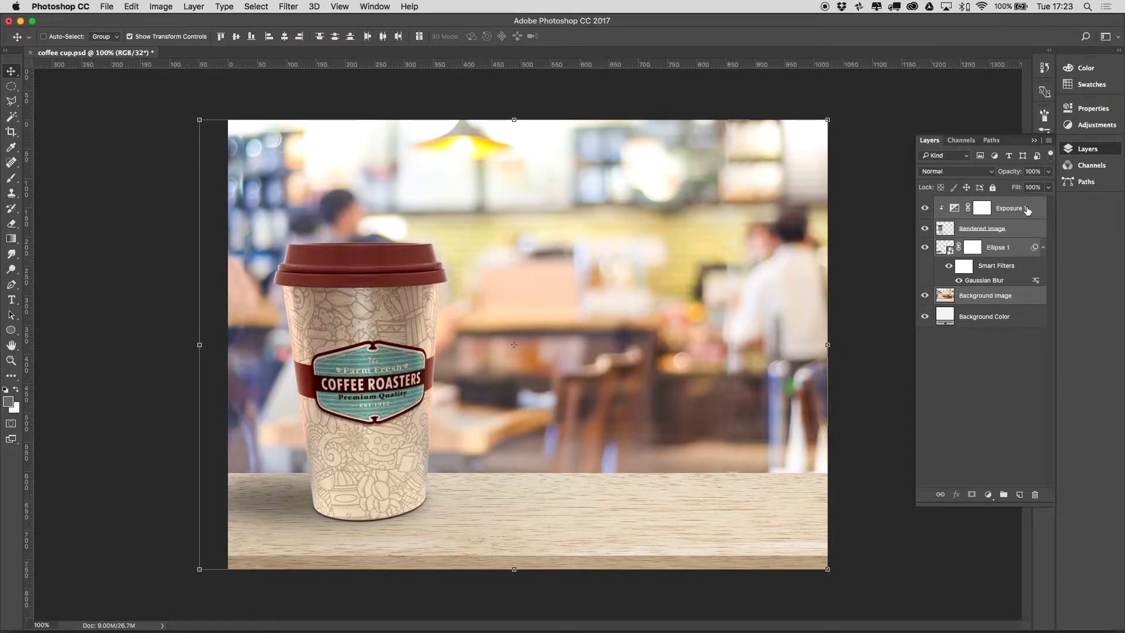
Create a Custom-preset artboard named Coffee Cup from all the layers
click(1049, 141)
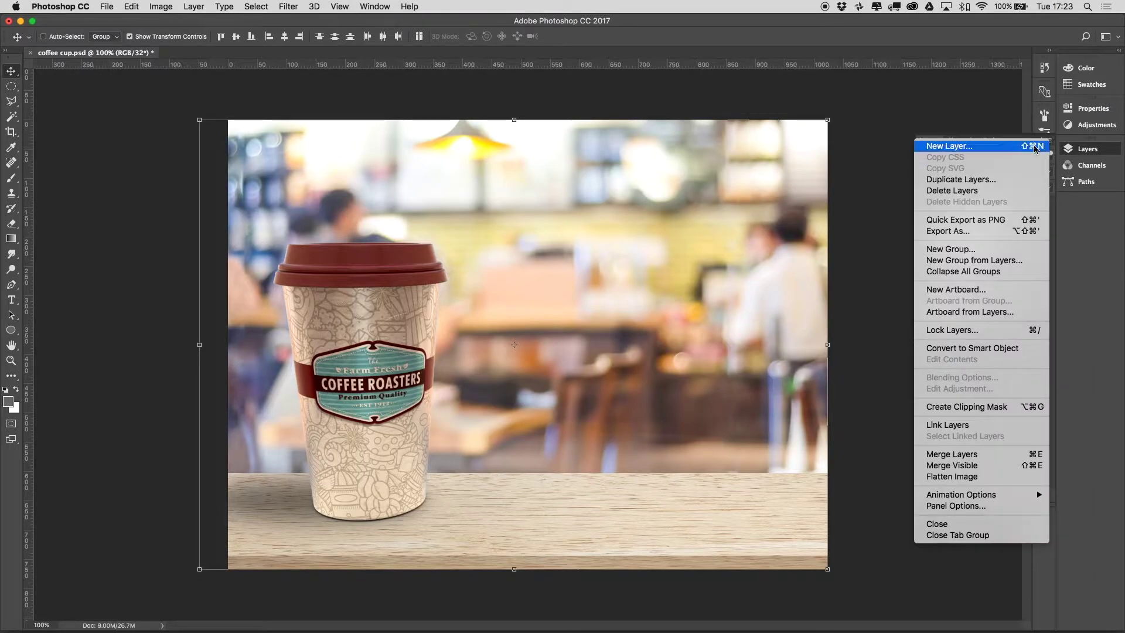
click(983, 312)
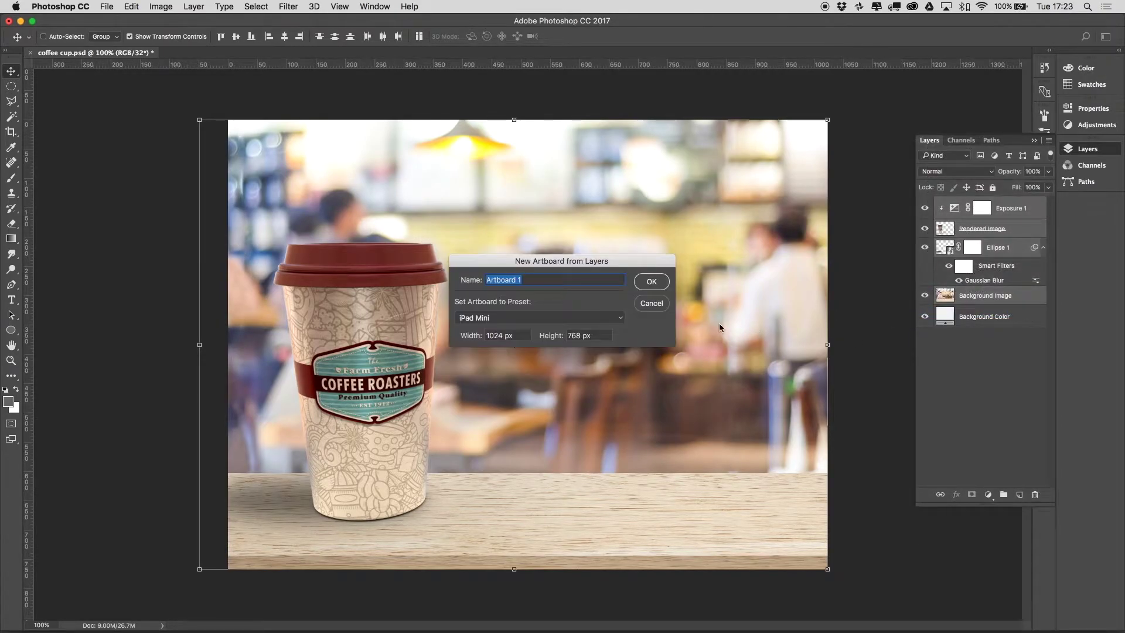
click(540, 318)
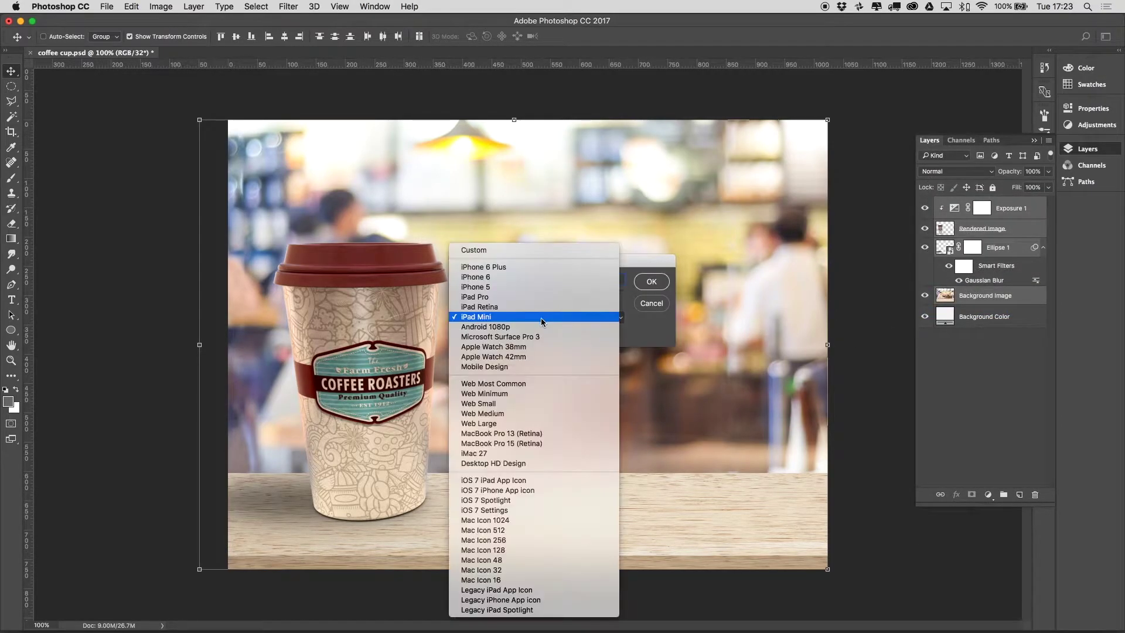
click(530, 250)
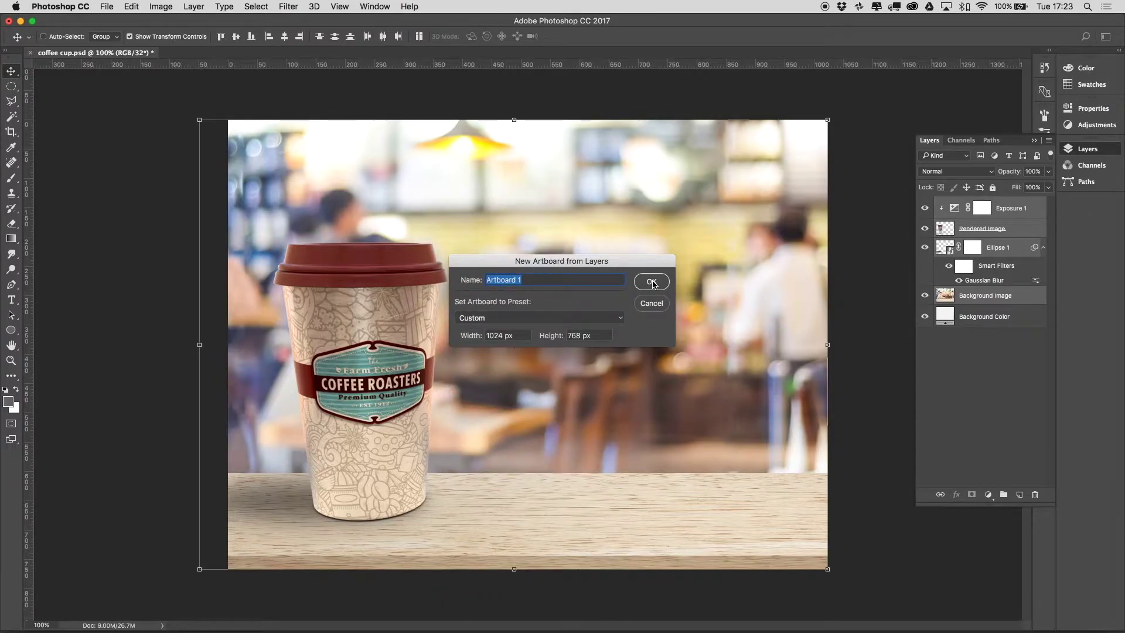
text(C)
click(645, 281)
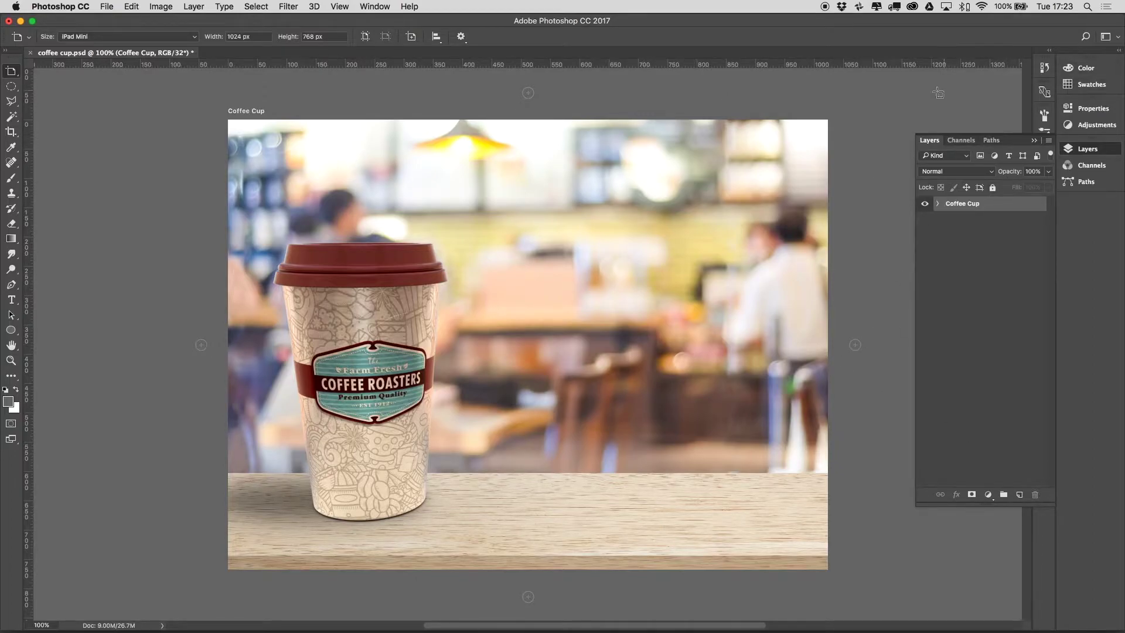
Create a Coffee Cup library in the Libraries panel and drag the artboard into it as a graphic
click(387, 6)
click(423, 271)
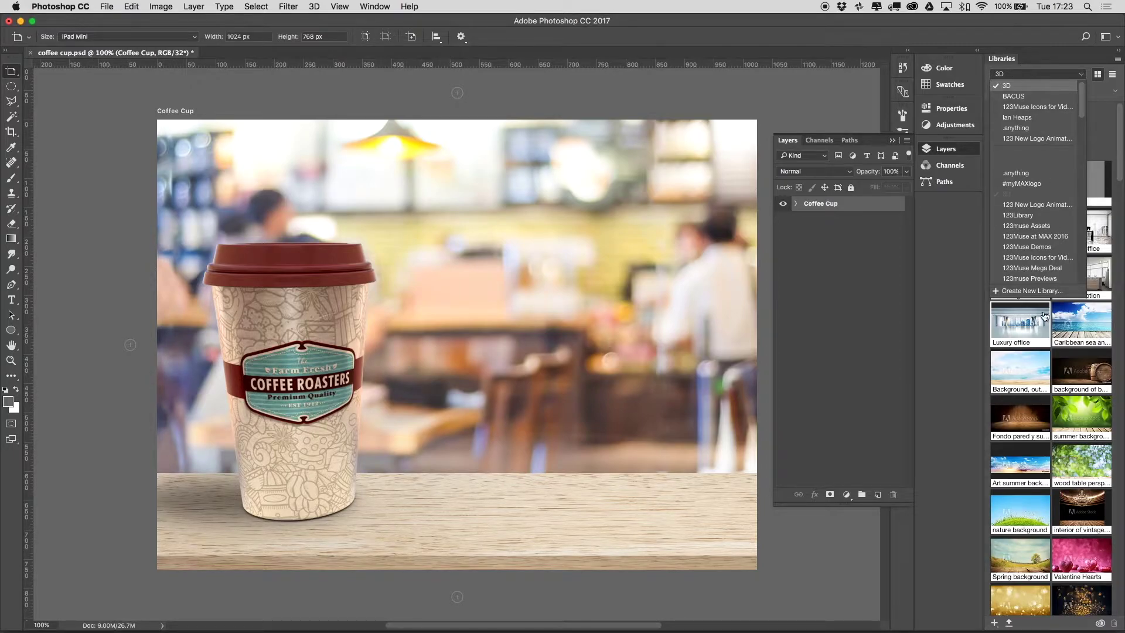
click(1033, 291)
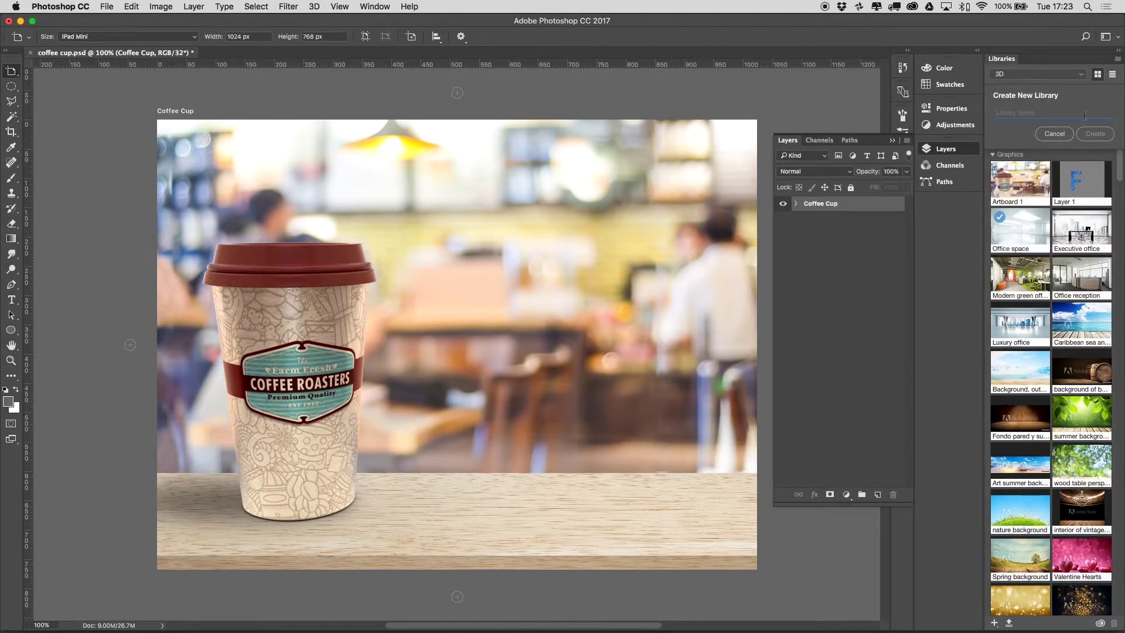
text(Coffee Cup)
click(1095, 135)
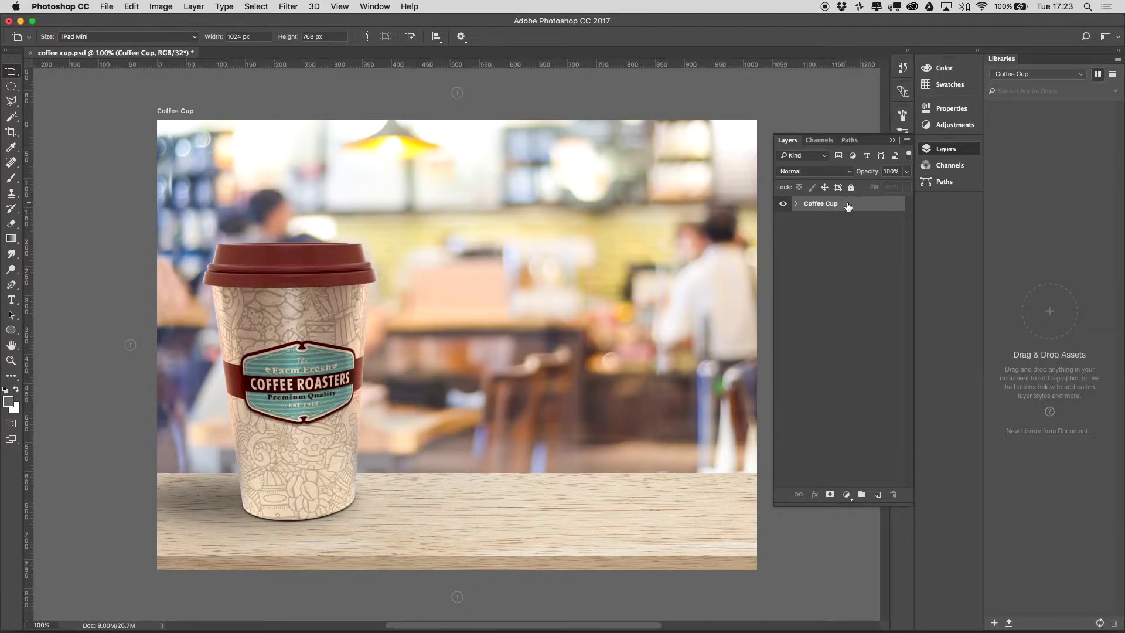
drag(832, 203, 1030, 191)
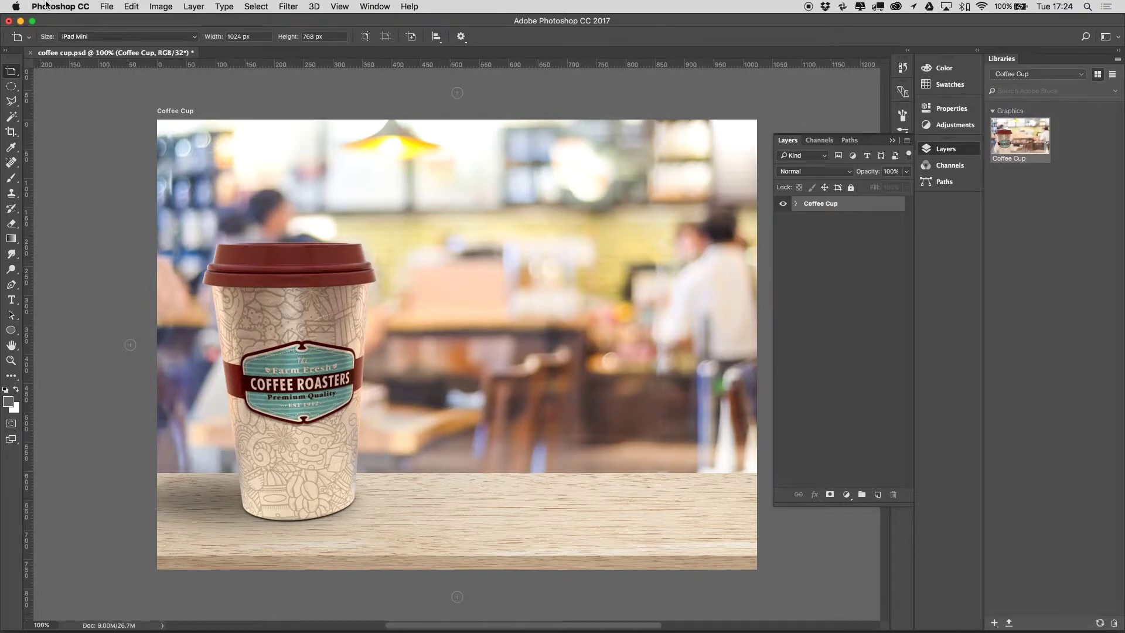
Start a Quick Export as PNG from the File > Export menu
click(106, 6)
mouse_move(165, 172)
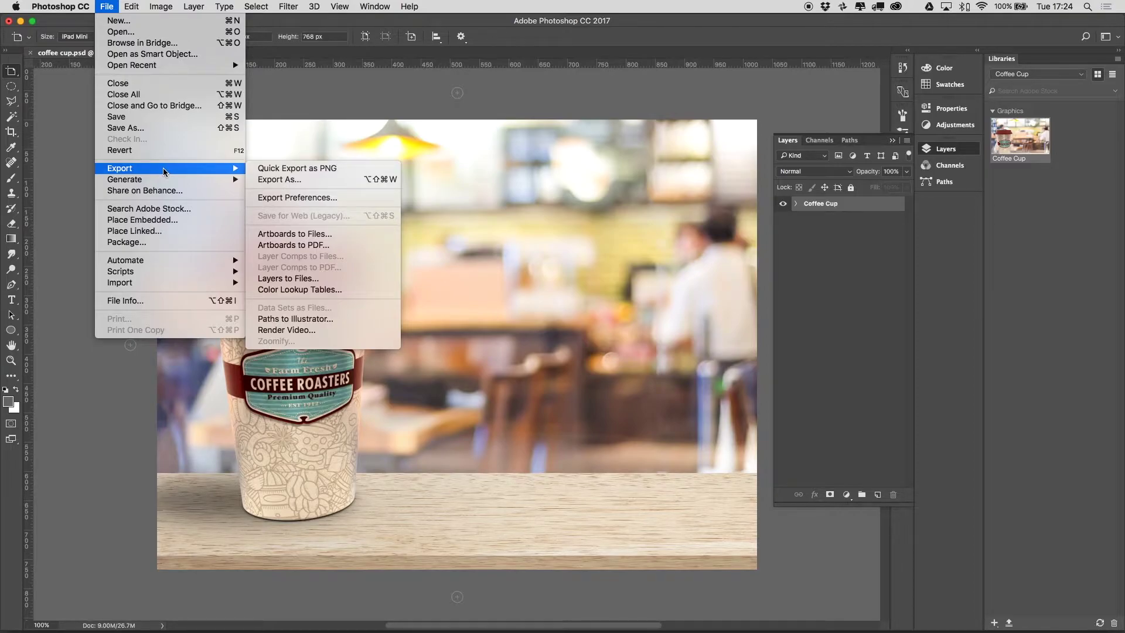
click(290, 170)
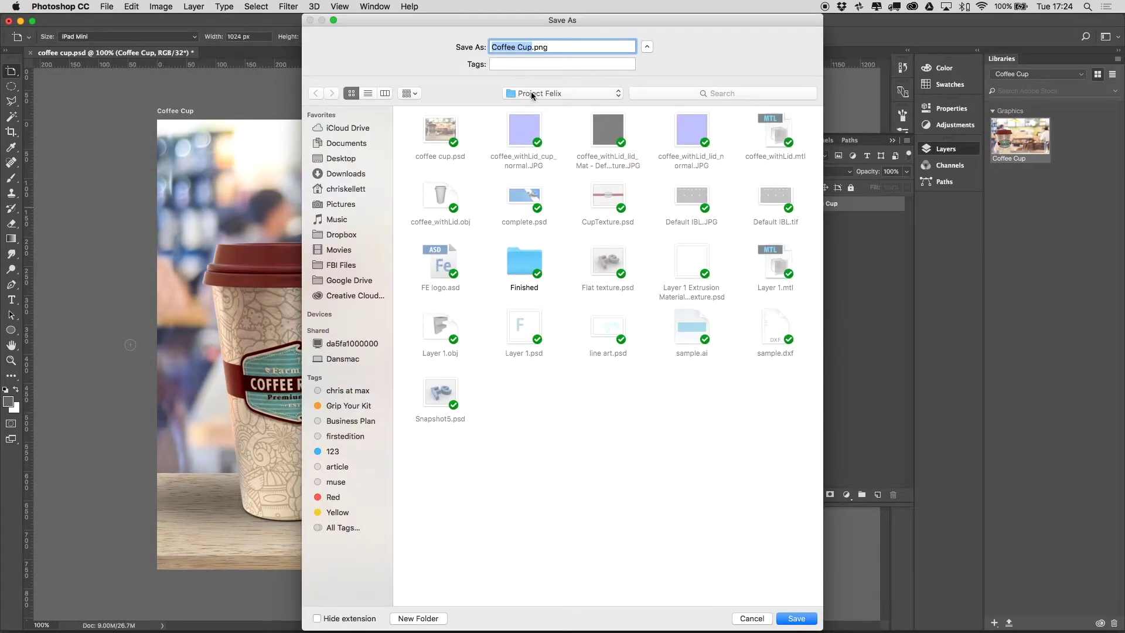
Save Coffee Cup.png into a new Coffee Cup folder under Creative Cloud Files
click(532, 95)
click(530, 107)
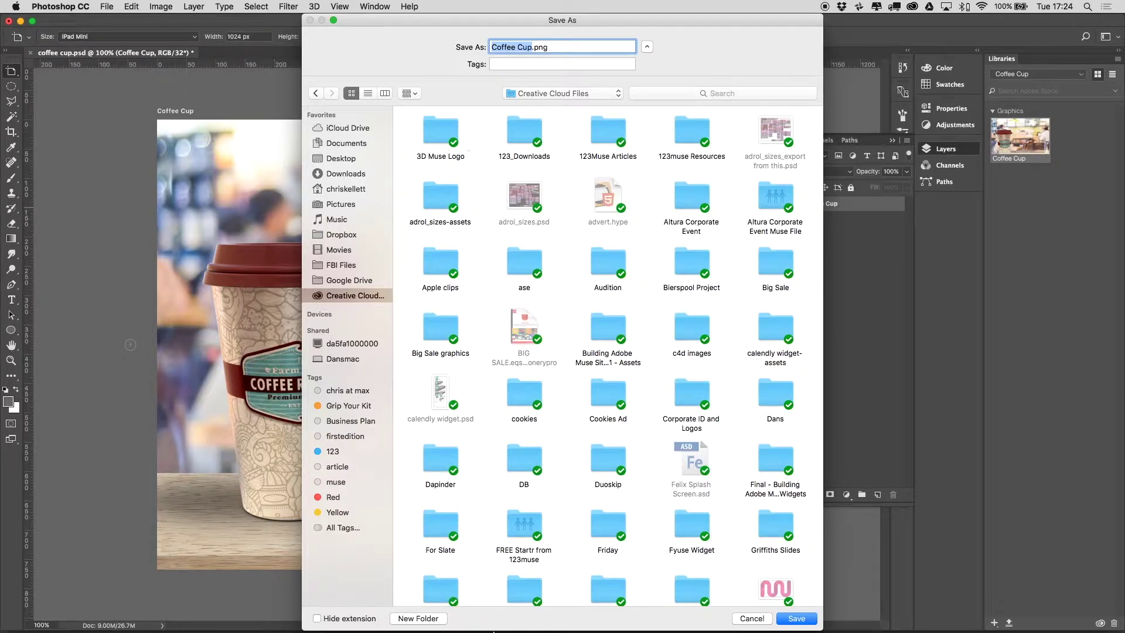
click(417, 619)
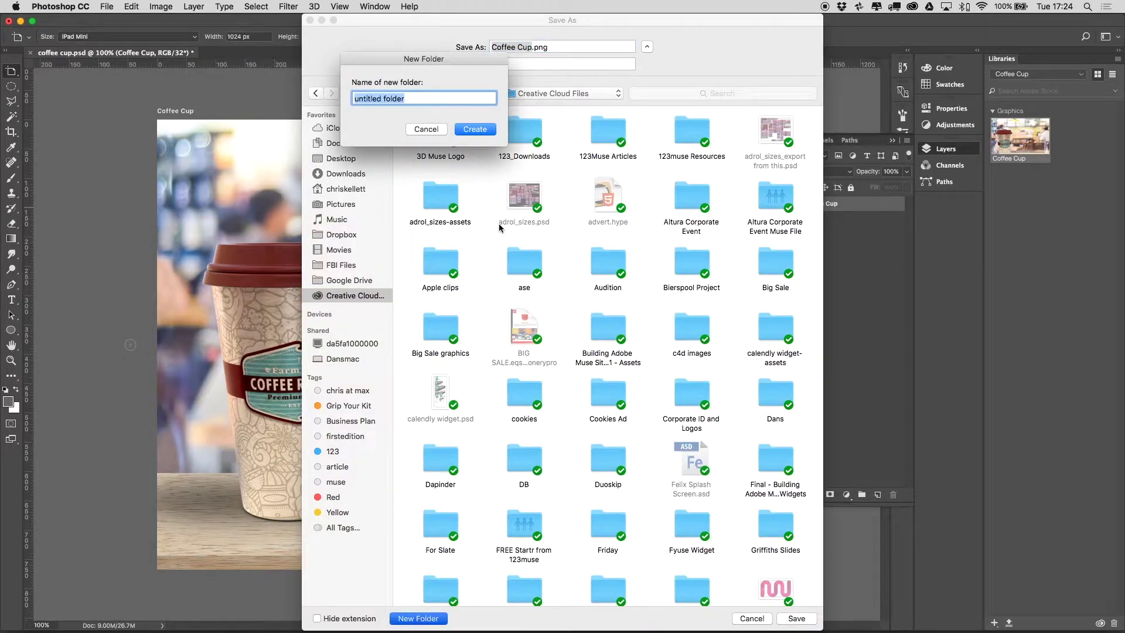
text(Coffee Cup)
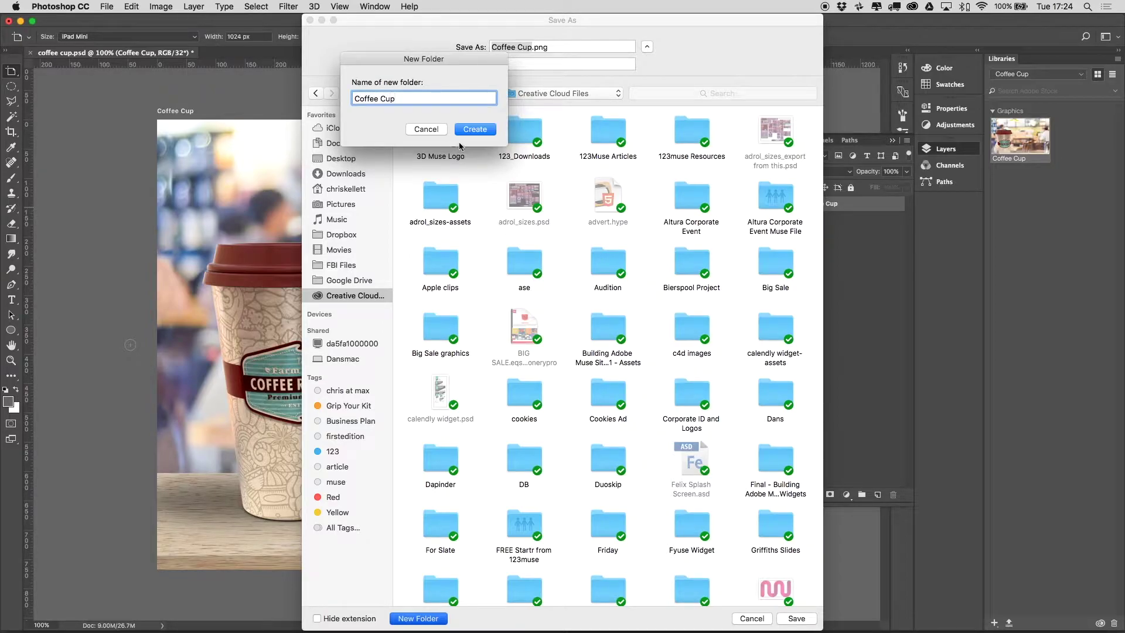
click(483, 130)
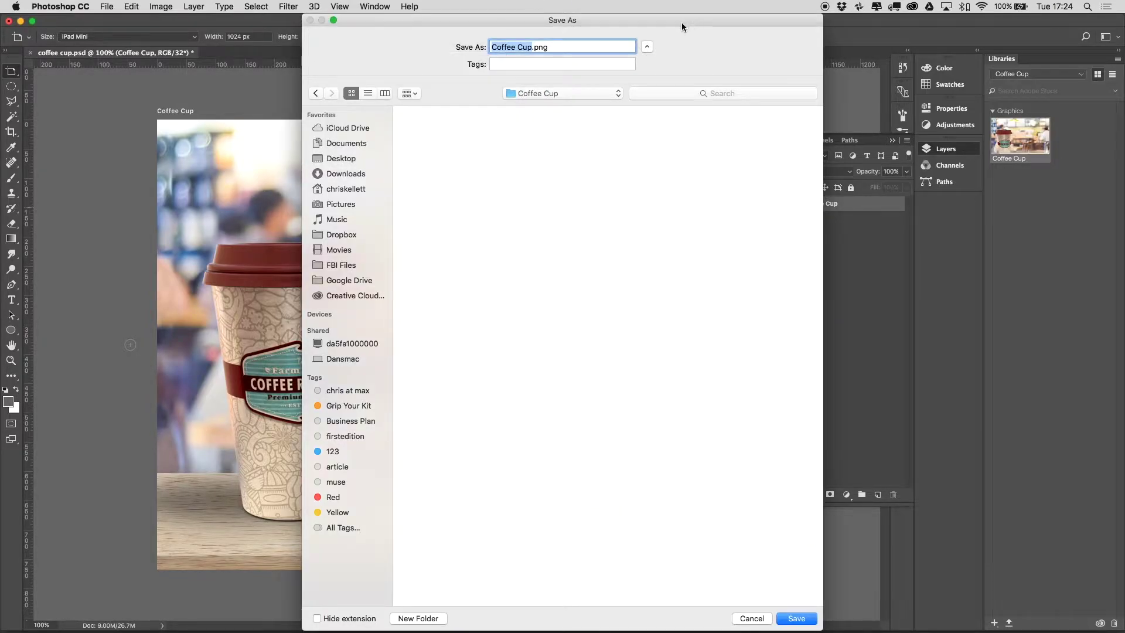
click(803, 621)
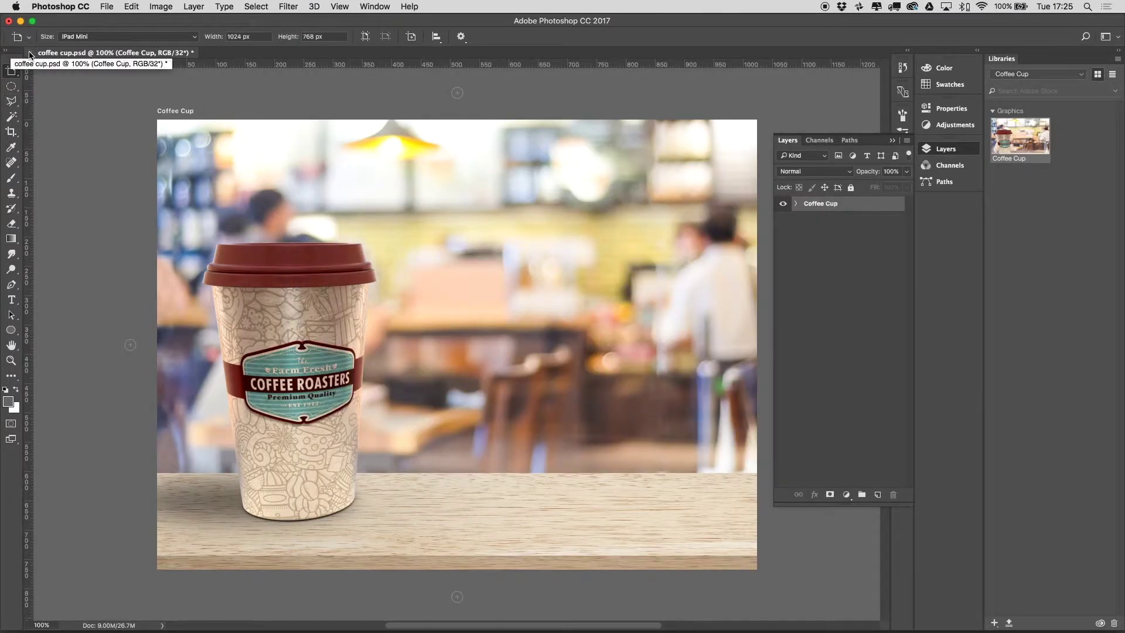
Minimize Photoshop and start a new Post project in Adobe Spark in Chrome
click(19, 21)
mouse_move(664, 632)
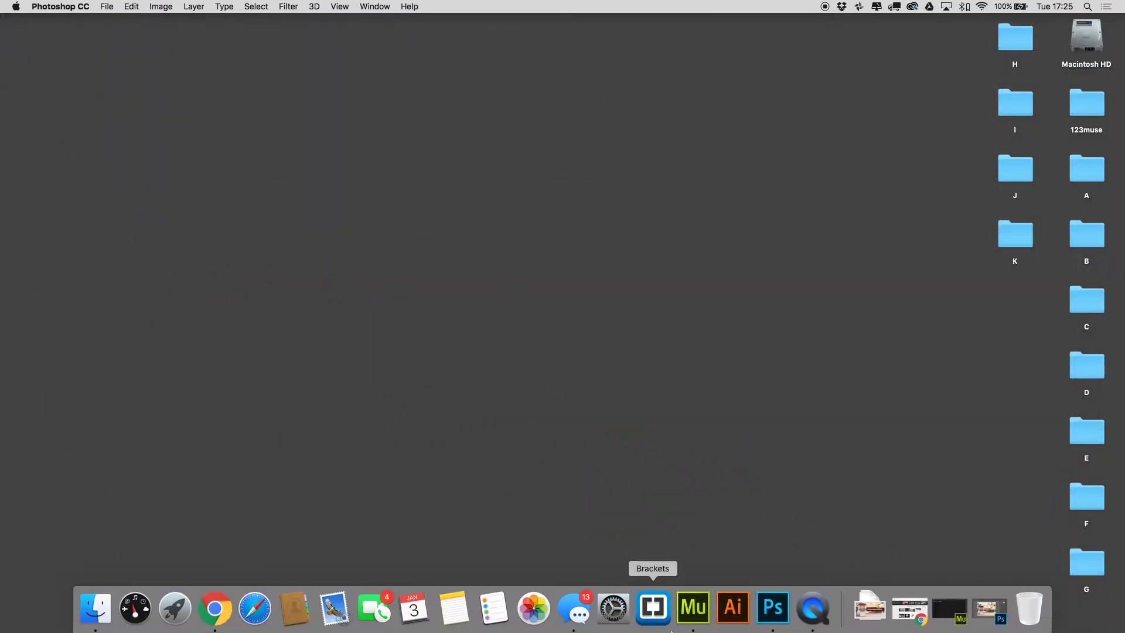
click(222, 625)
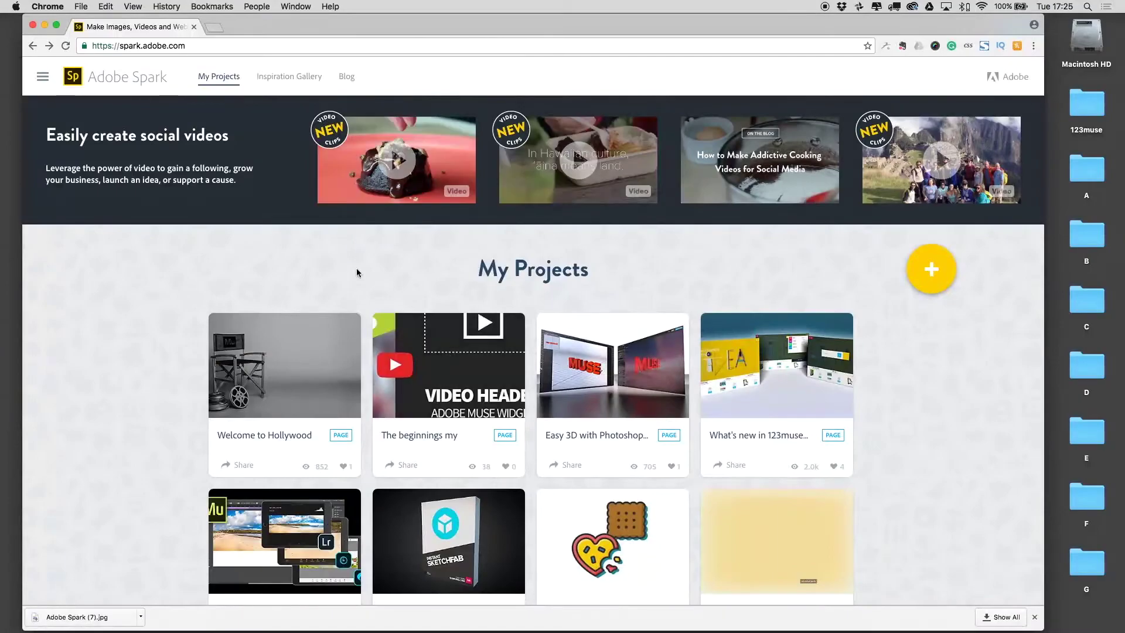
click(940, 276)
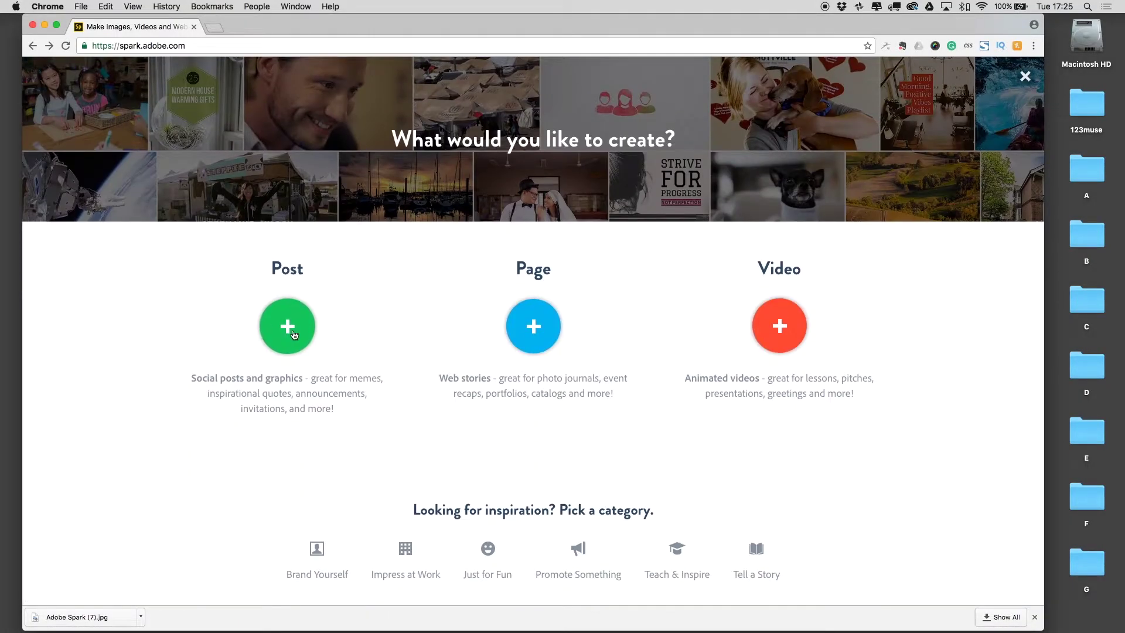
click(288, 327)
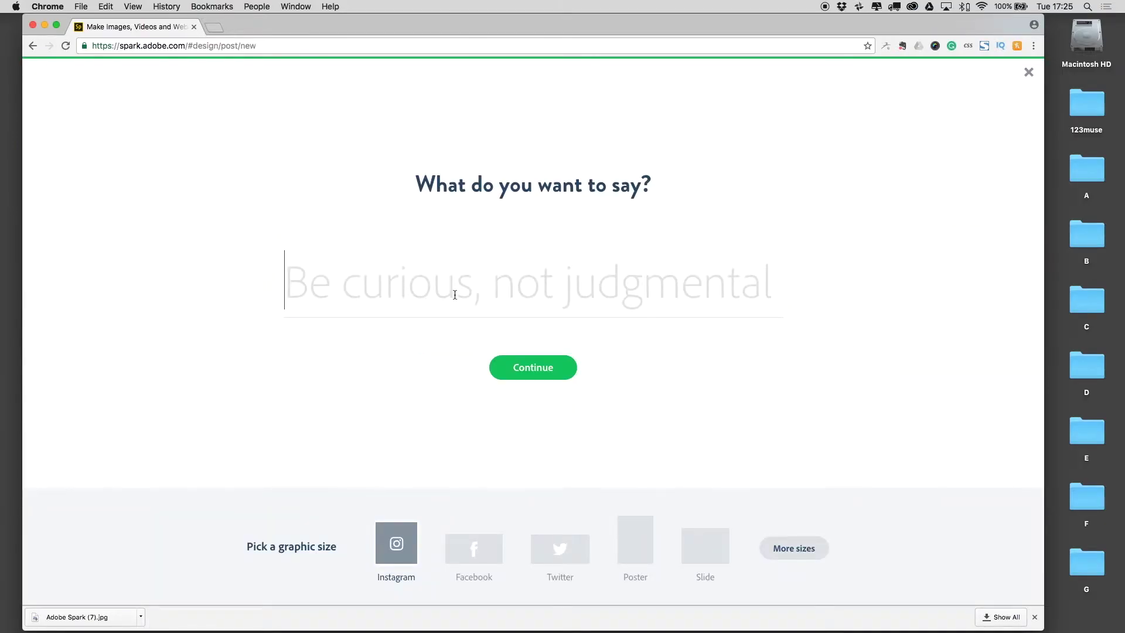
Enter the post message 'Amazing coffee to brighten your day.'
text(Amazin)
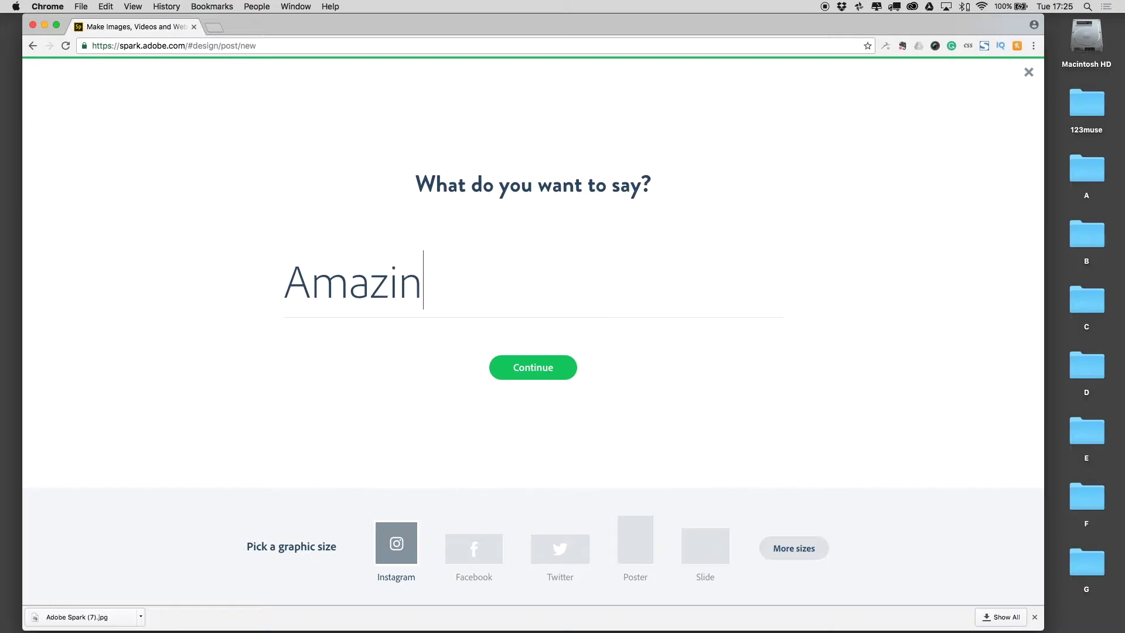
text(g coo)
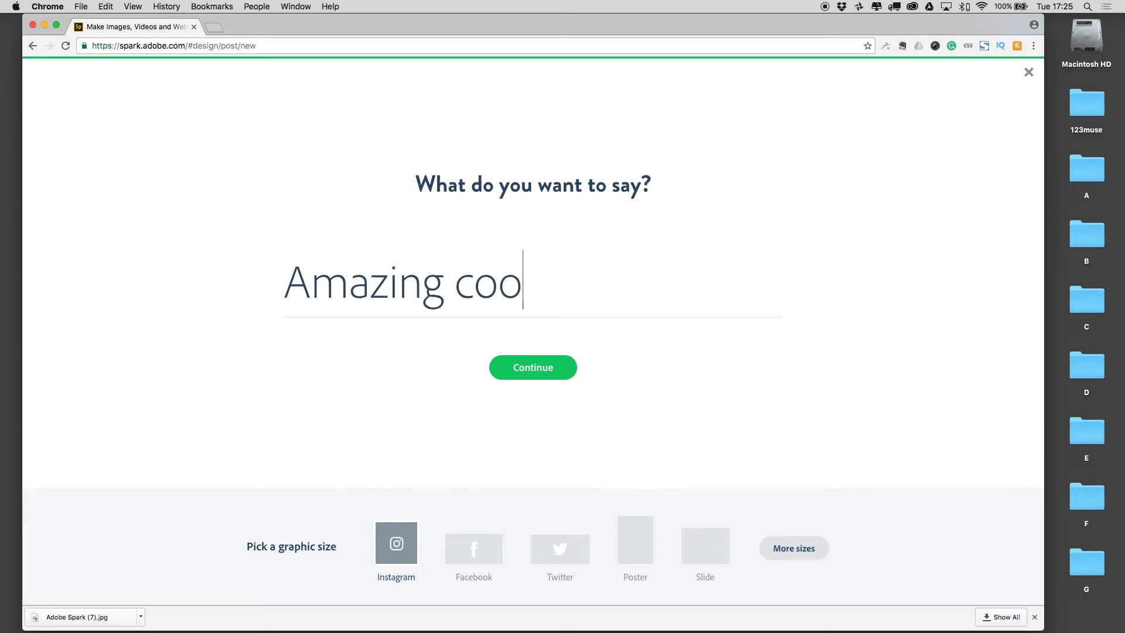
key(BackSpace)
text(ffee)
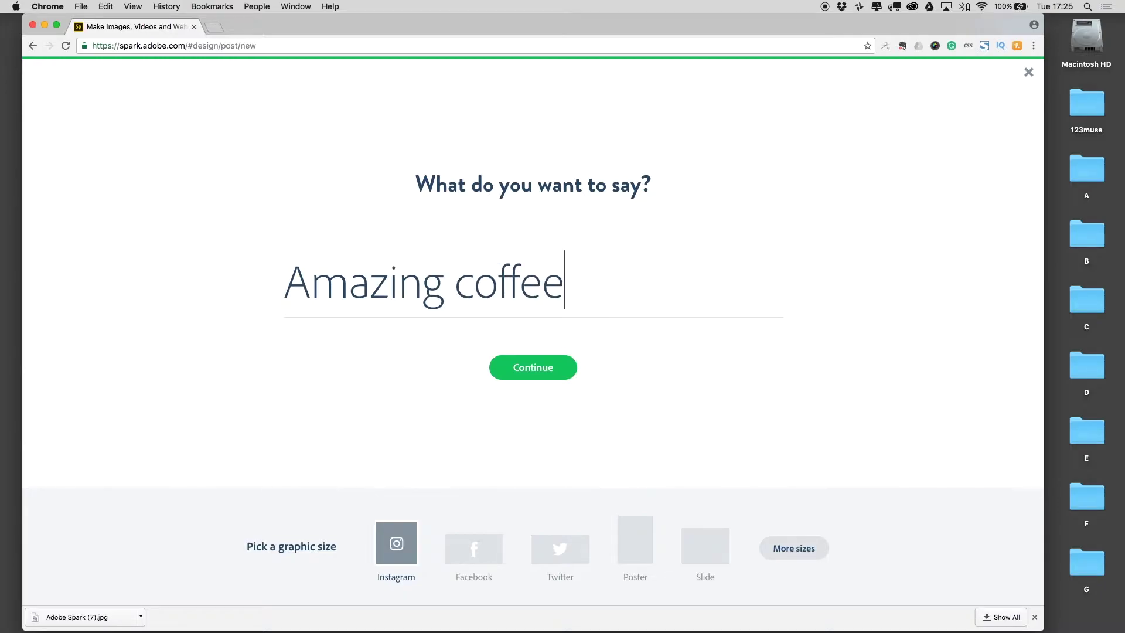
text( to bri)
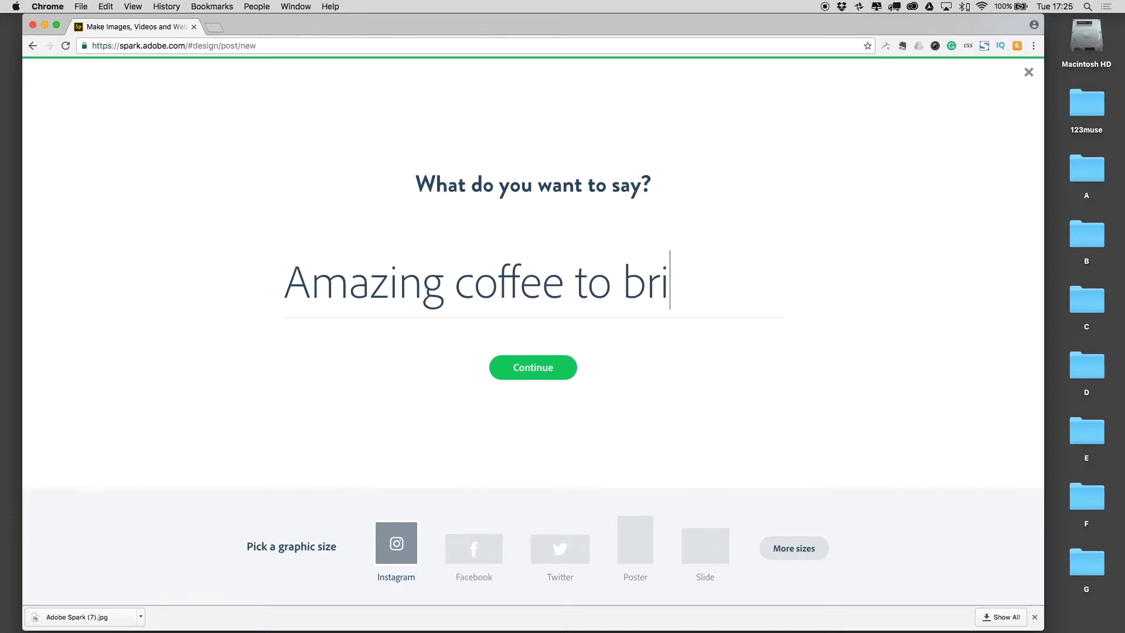
text(ghte)
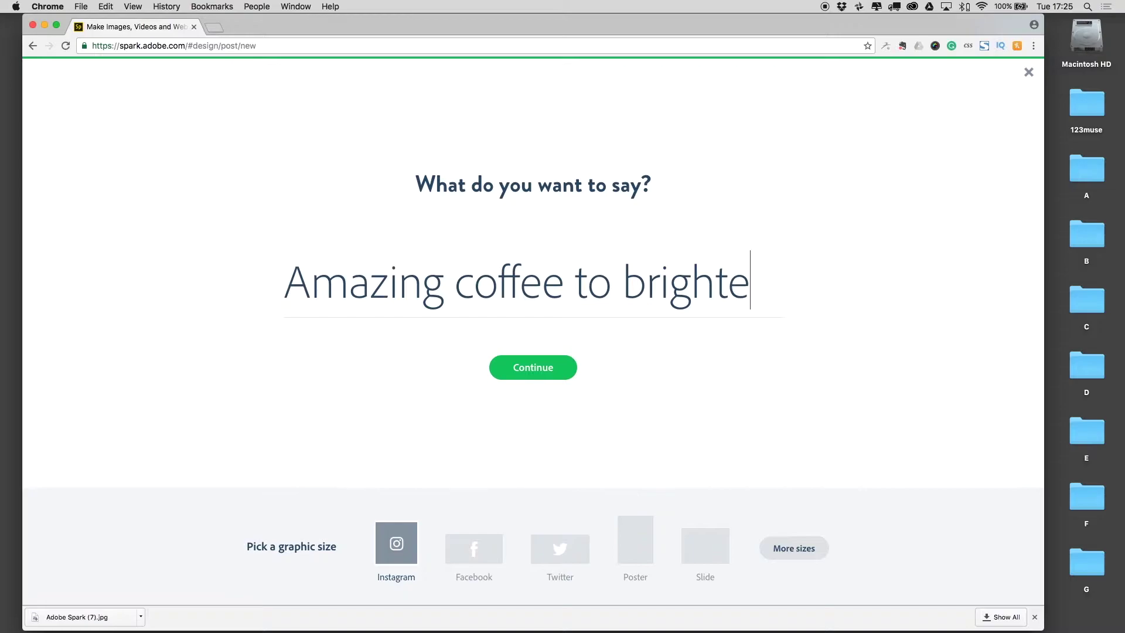
text(n your)
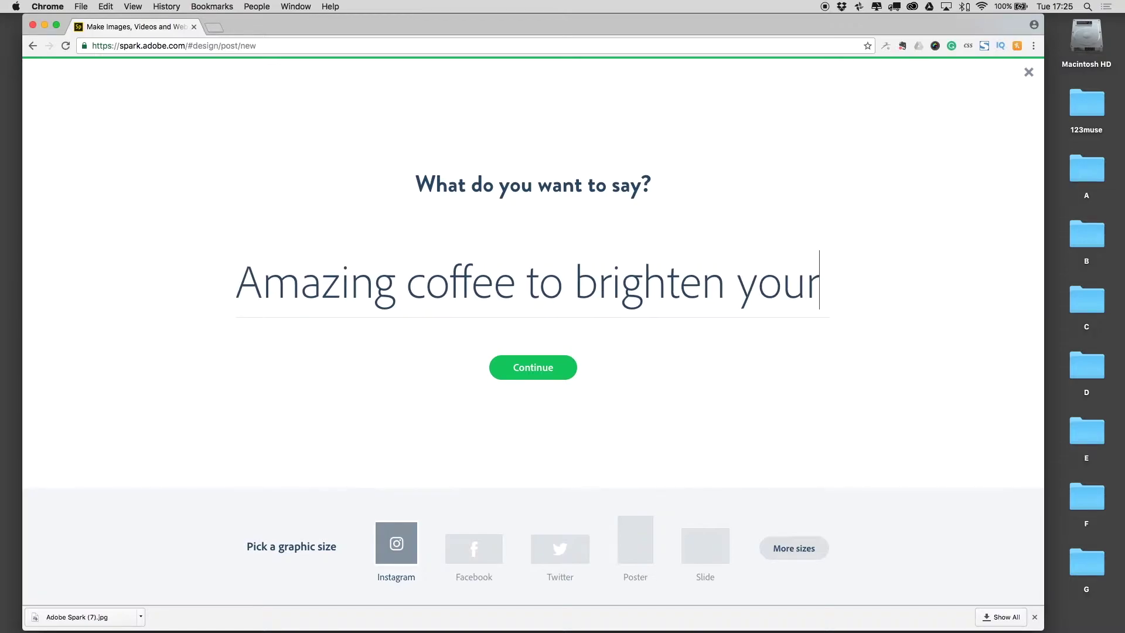
text( day.)
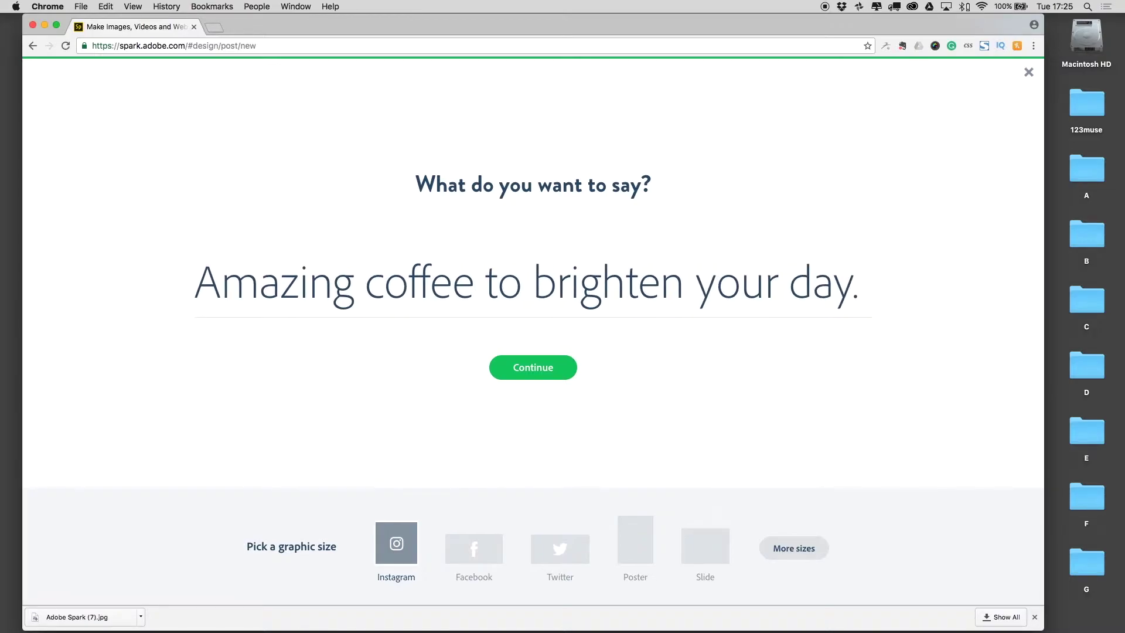
Generate the post design, resize it to Facebook, and bring up the Background photo options
click(520, 370)
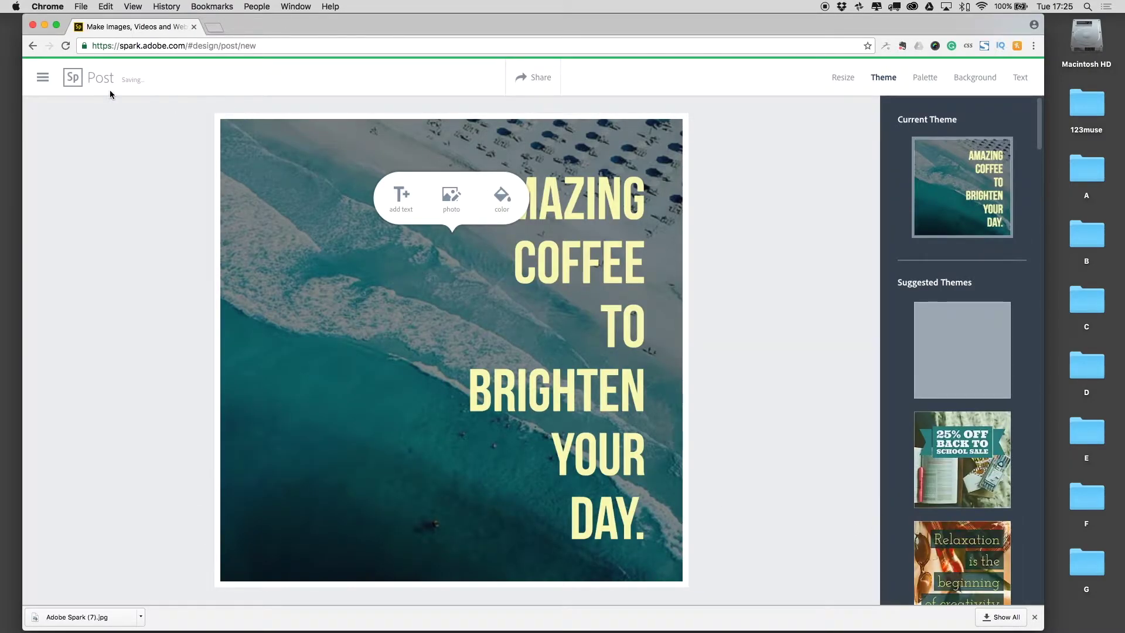
click(844, 79)
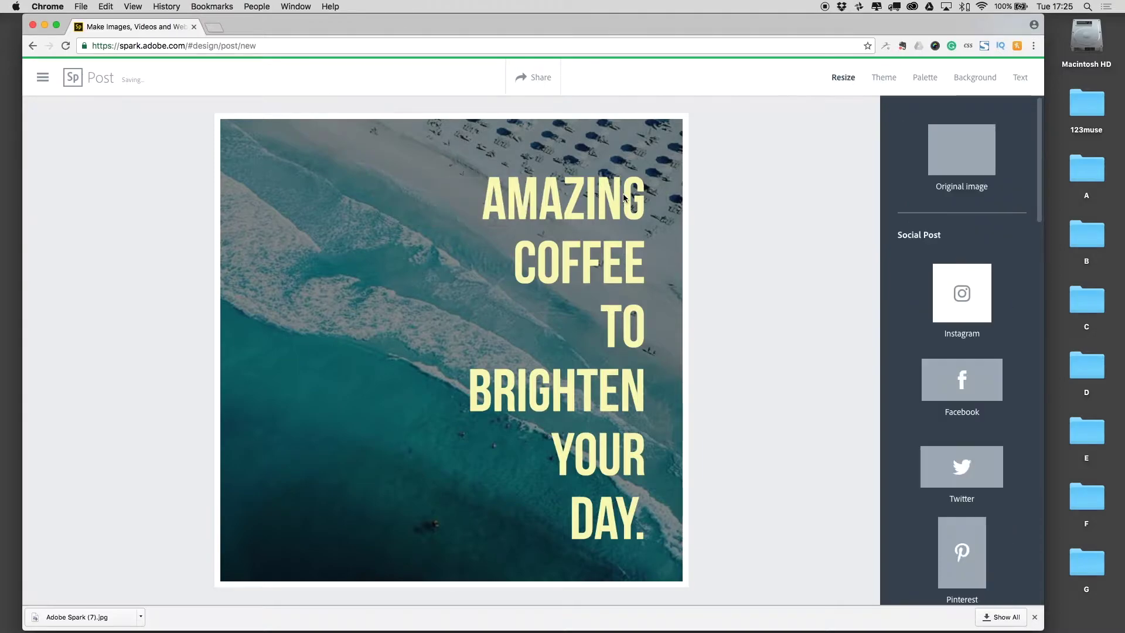
click(972, 388)
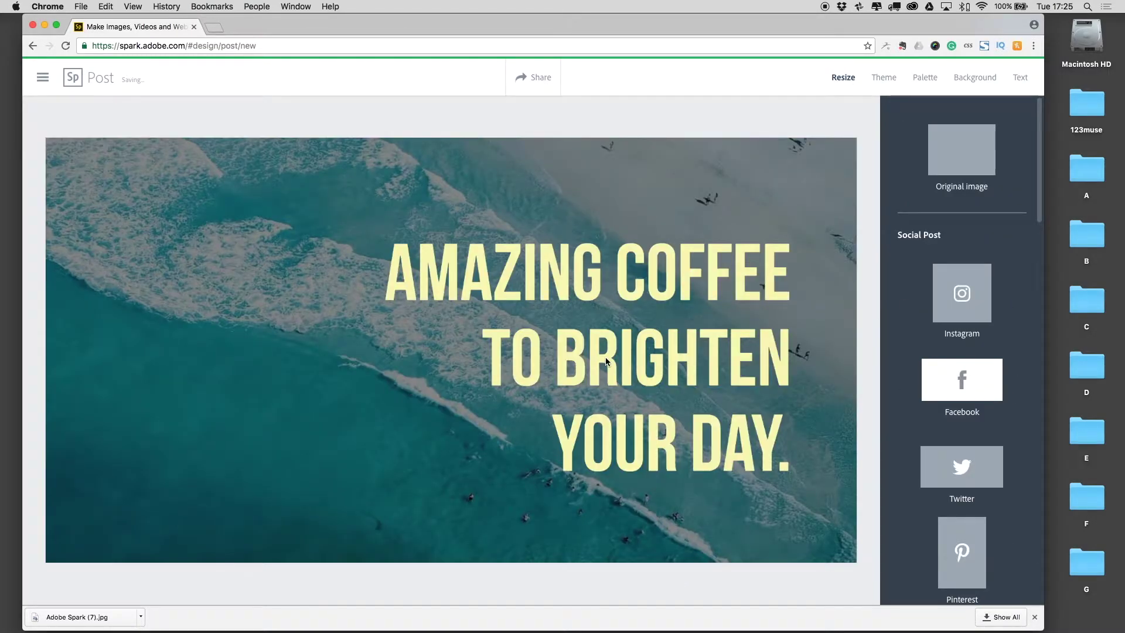
click(974, 77)
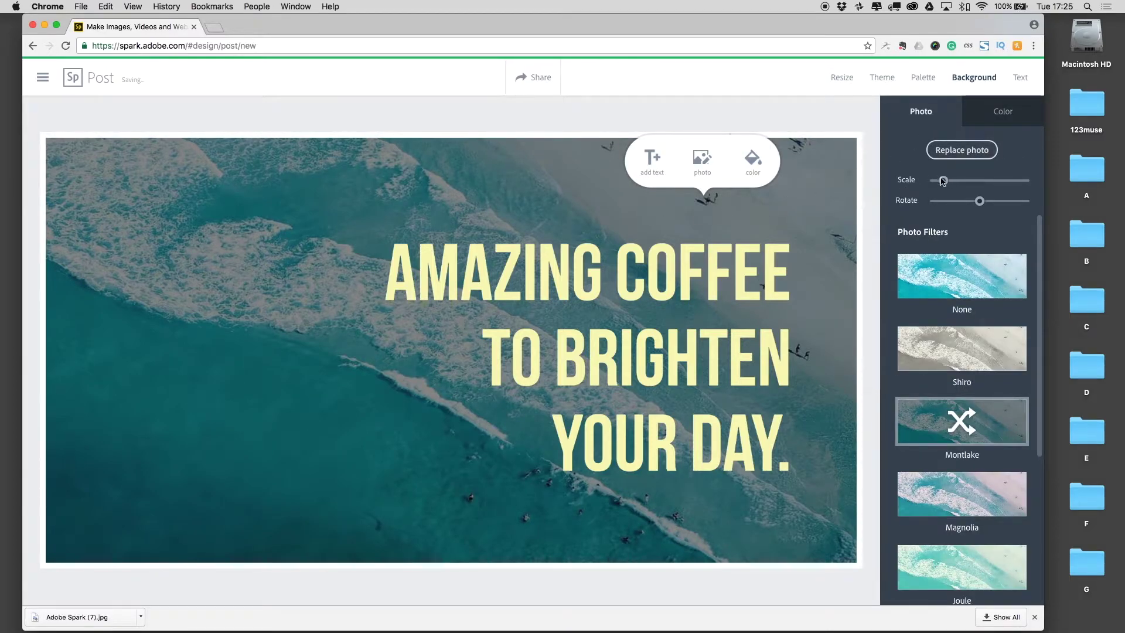
click(957, 151)
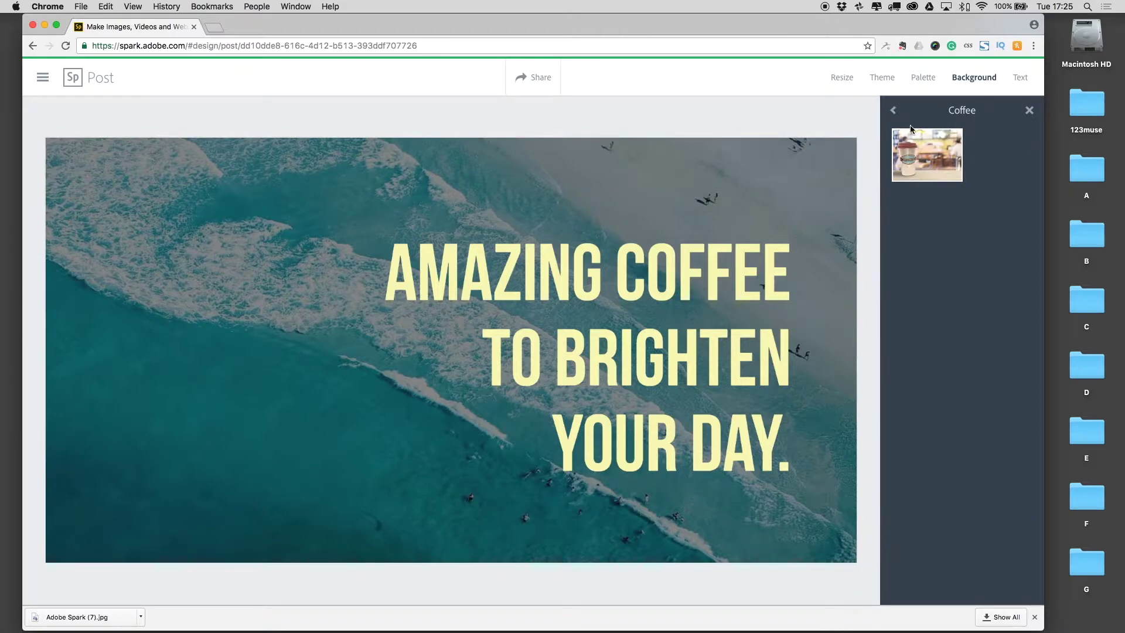
Use the cup photo from the Coffee Cup library folder as the post background instead of the ocean
click(893, 110)
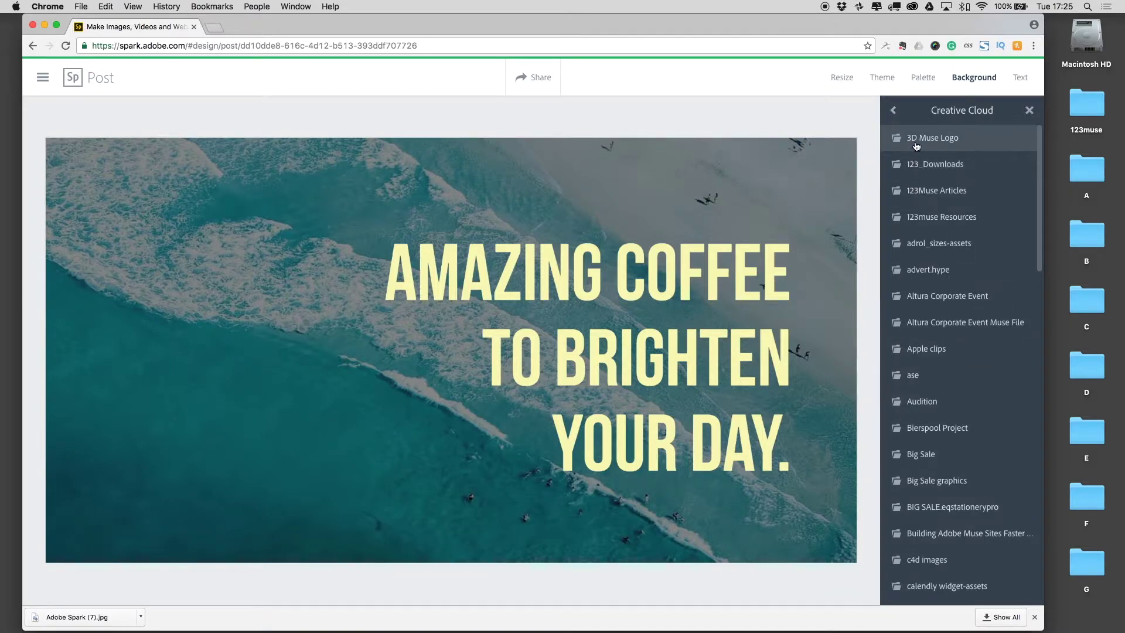
scroll(926, 410, down, 7)
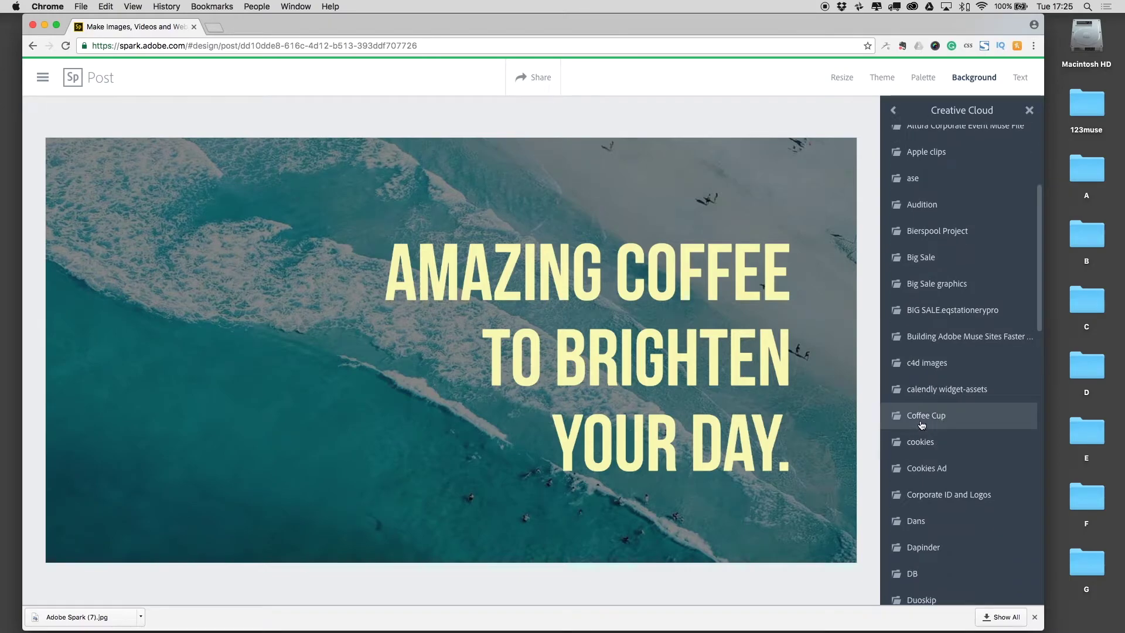
click(922, 422)
click(926, 164)
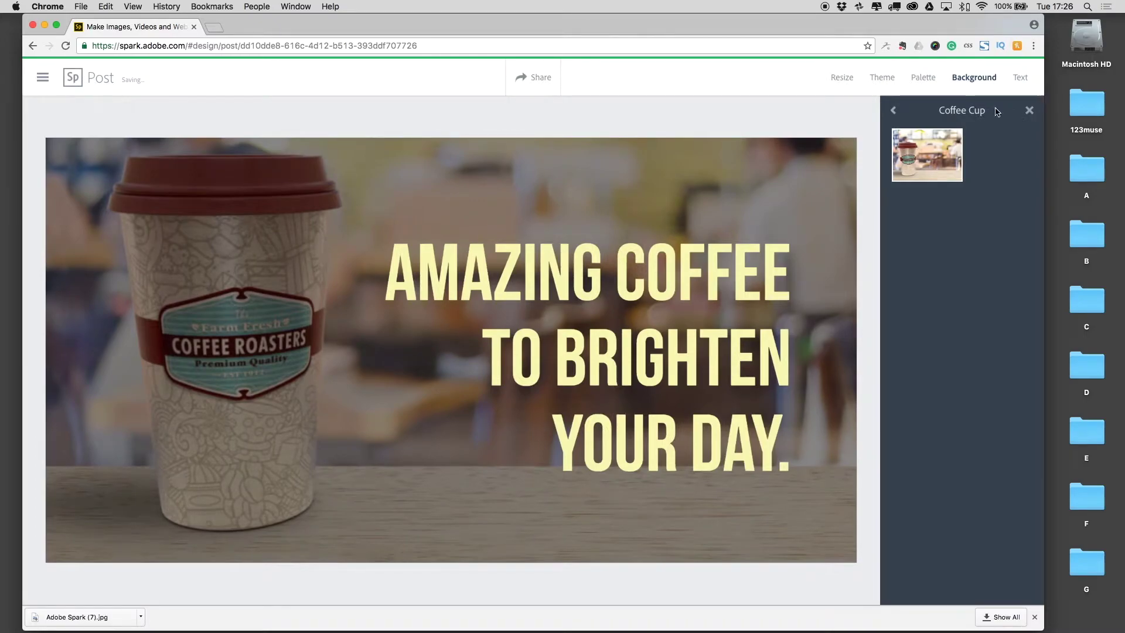
click(738, 309)
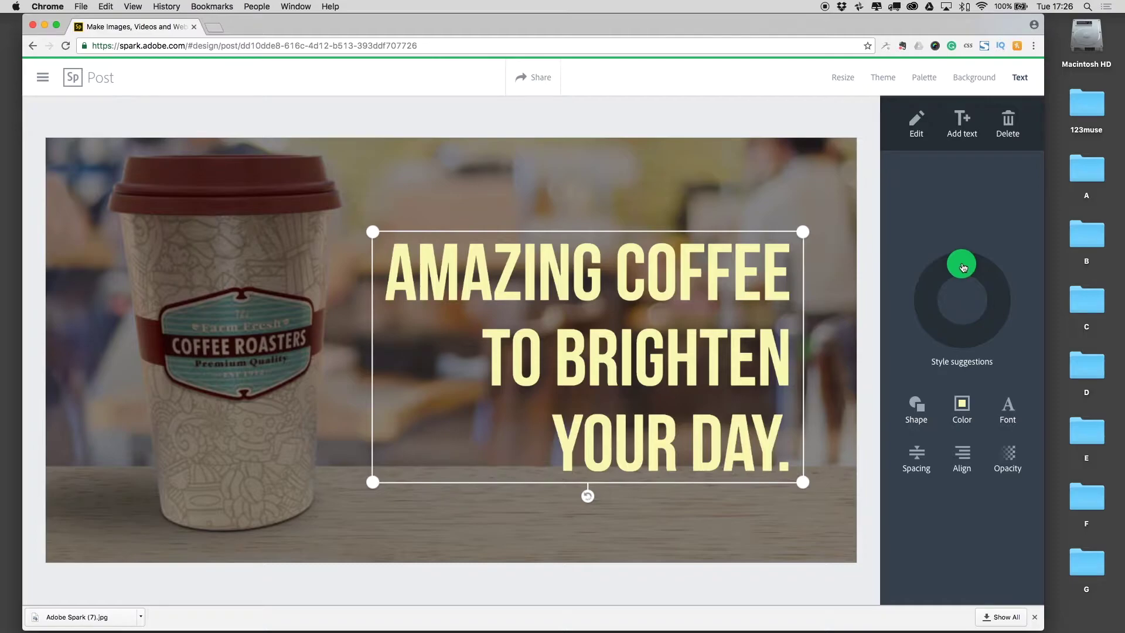
Apply a slim all-caps suggested style to the headline
mouse_move(964, 266)
mouse_down()
mouse_move(991, 282)
mouse_move(997, 304)
mouse_move(977, 315)
mouse_move(987, 304)
mouse_move(987, 327)
mouse_move(996, 304)
mouse_move(944, 328)
mouse_move(937, 274)
mouse_move(963, 285)
mouse_move(972, 265)
mouse_move(930, 317)
mouse_move(980, 337)
mouse_move(997, 317)
mouse_move(997, 287)
mouse_move(952, 271)
mouse_move(968, 271)
mouse_up()
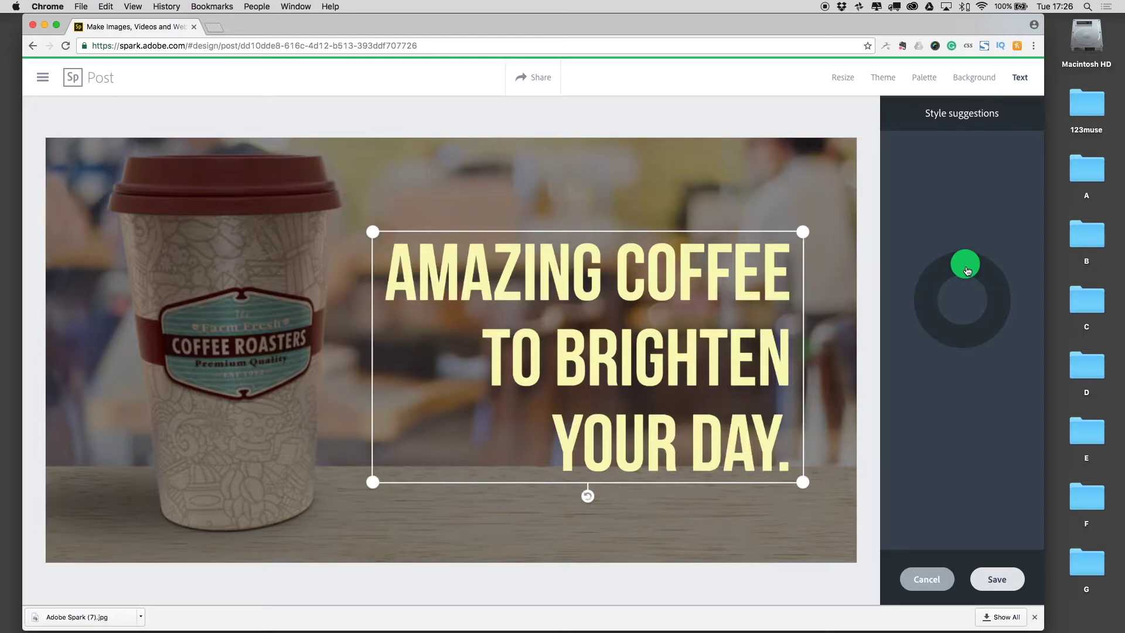
drag(967, 271, 992, 322)
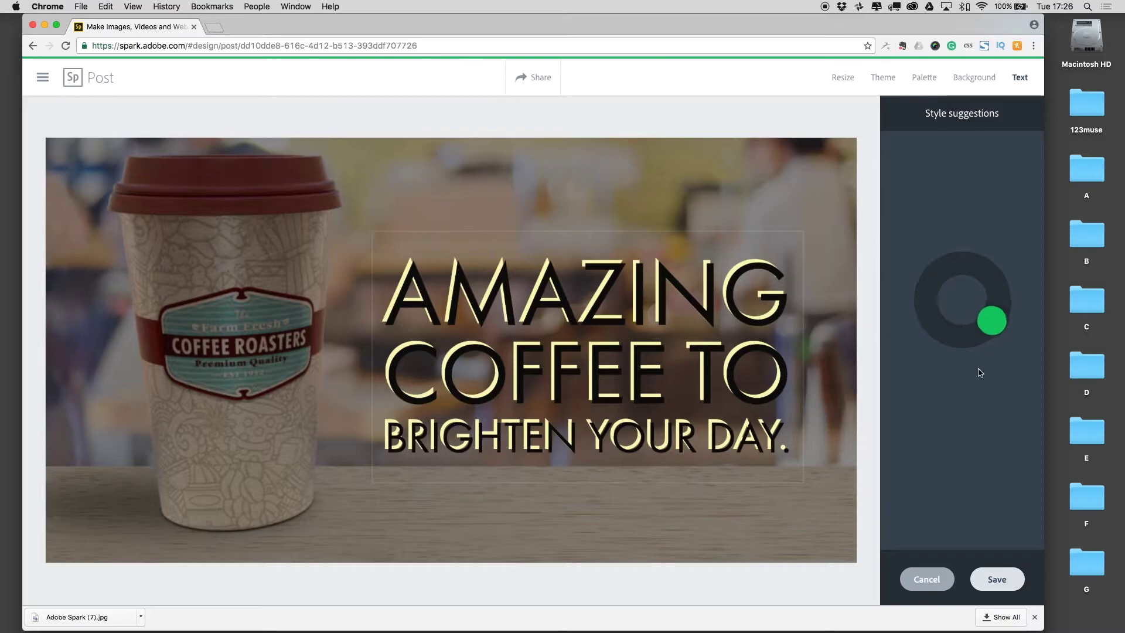
click(997, 579)
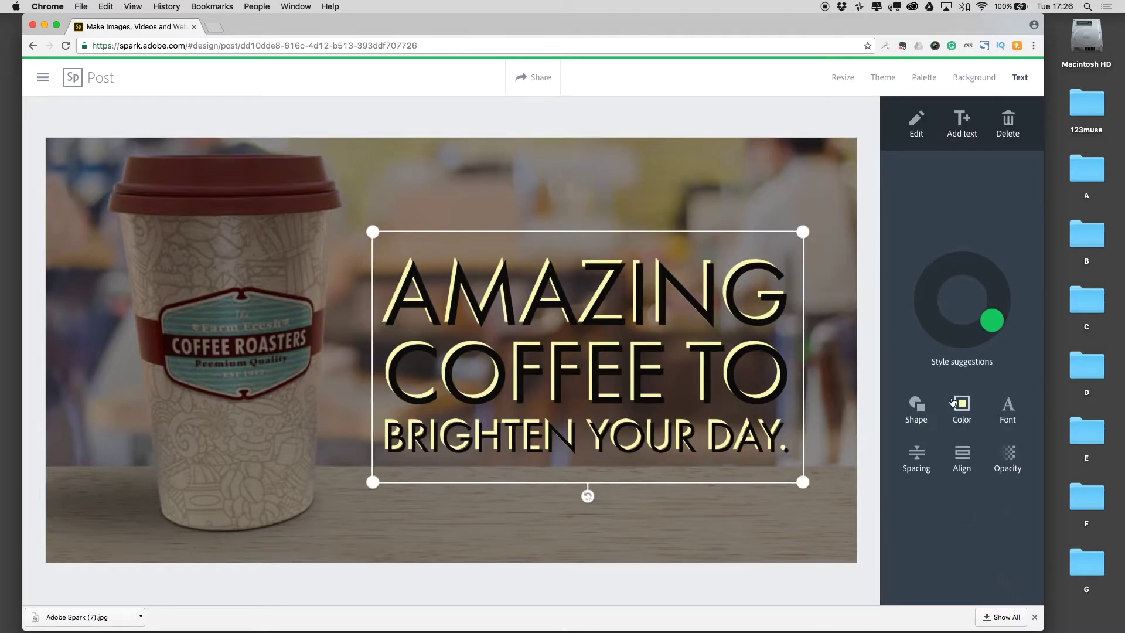
Colour the headline white with a green shadow
click(953, 402)
click(917, 375)
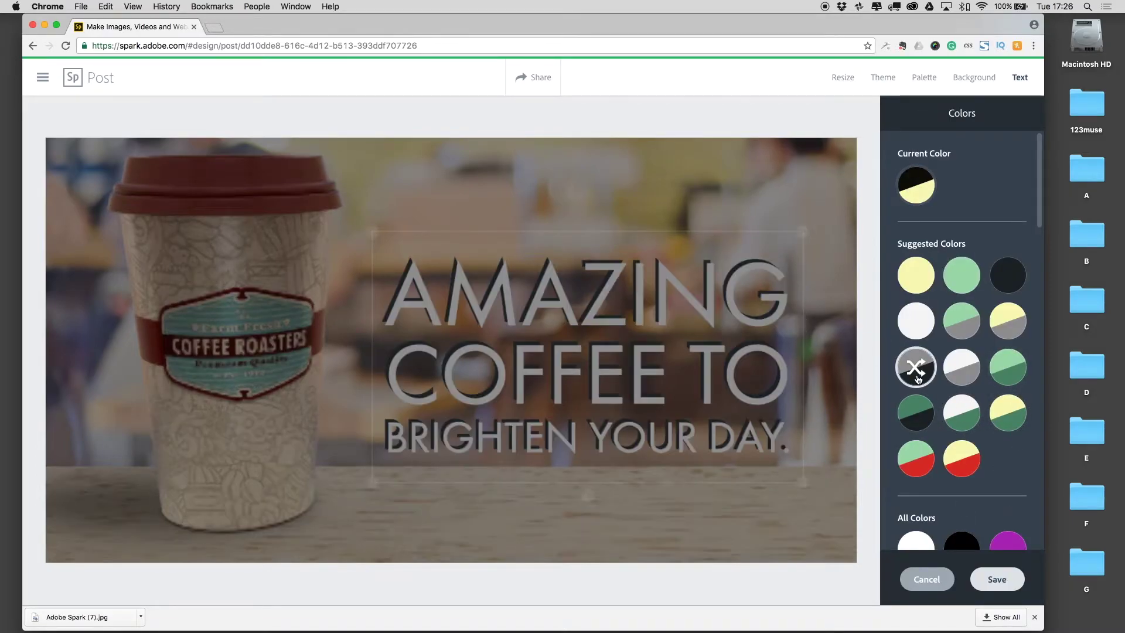
click(961, 414)
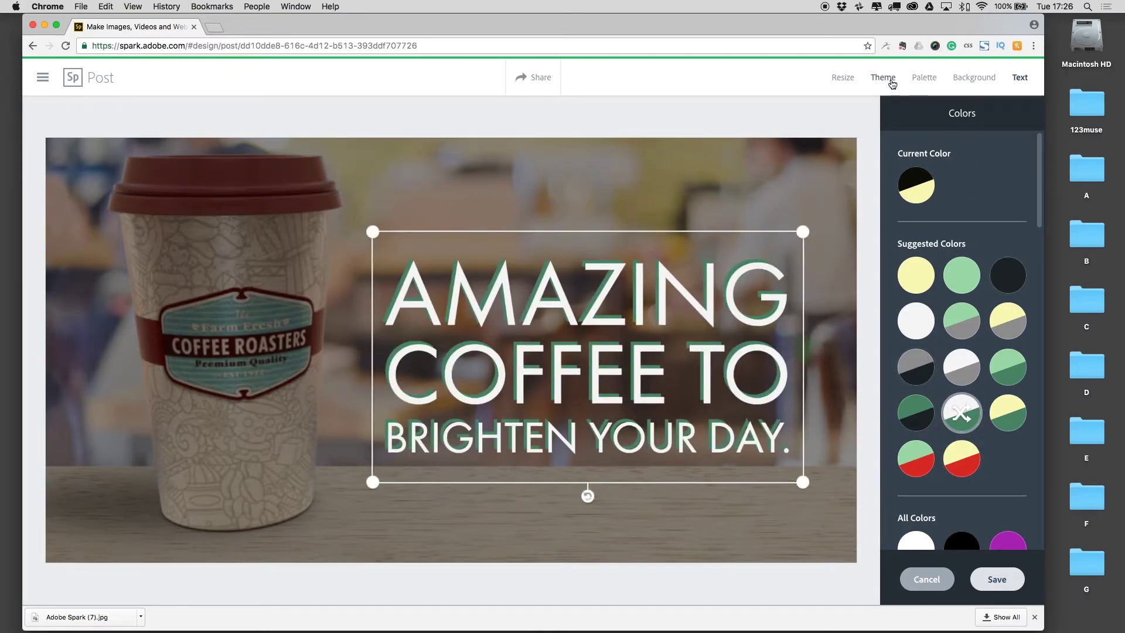
click(966, 82)
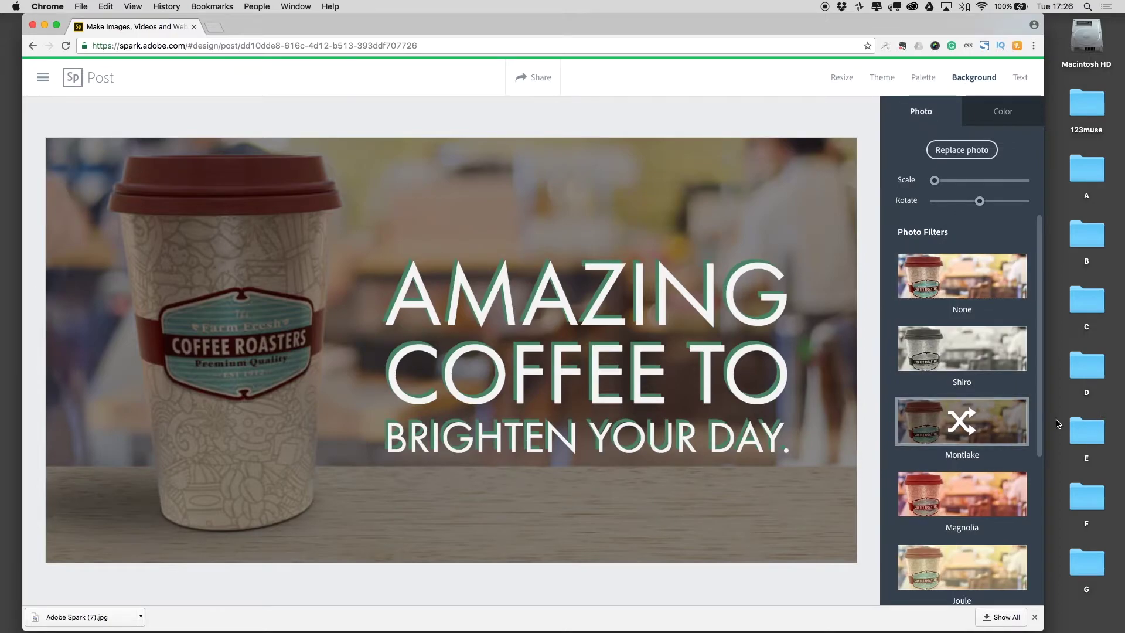
Try the Magnolia filter on the coffee cup background, then set Photo Filters to None
click(978, 501)
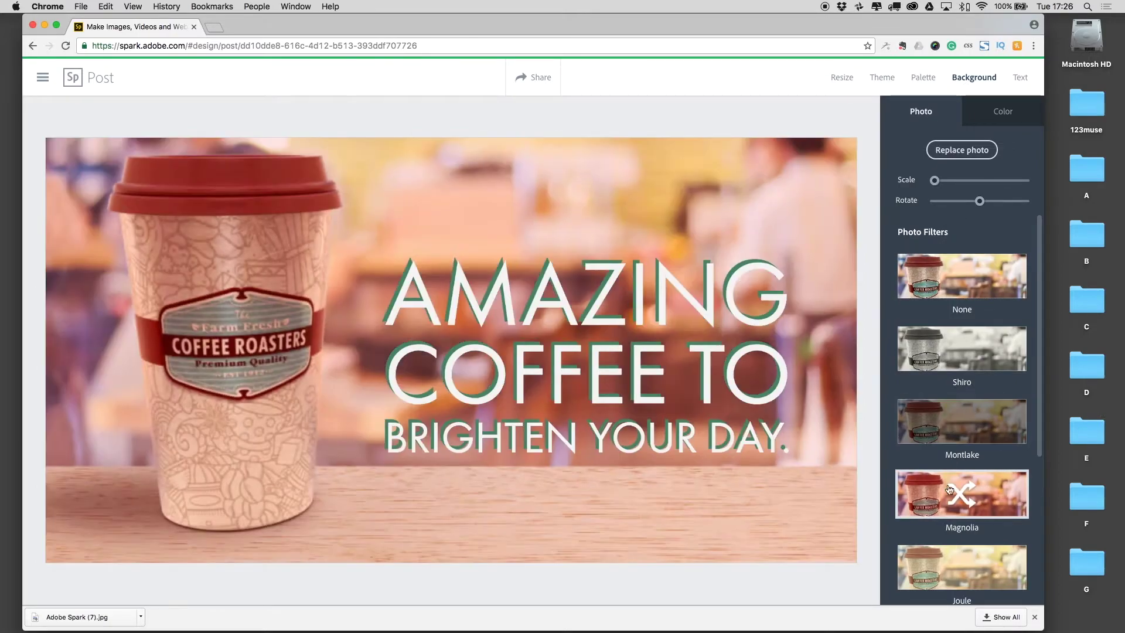
click(963, 282)
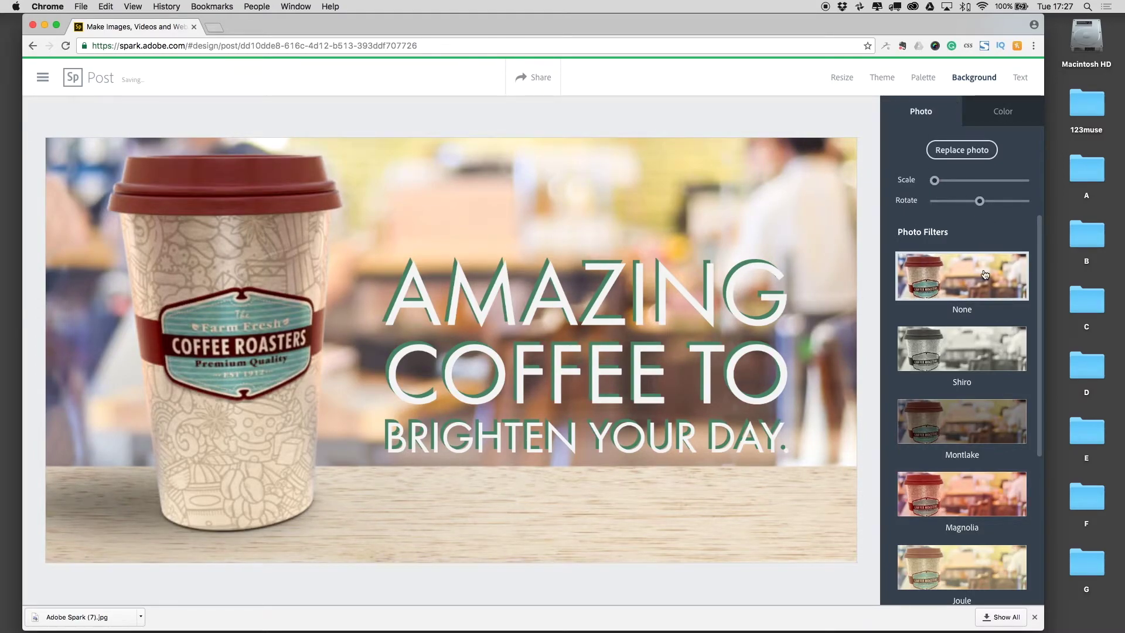
scroll(985, 293, down, 5)
scroll(985, 293, up, 4)
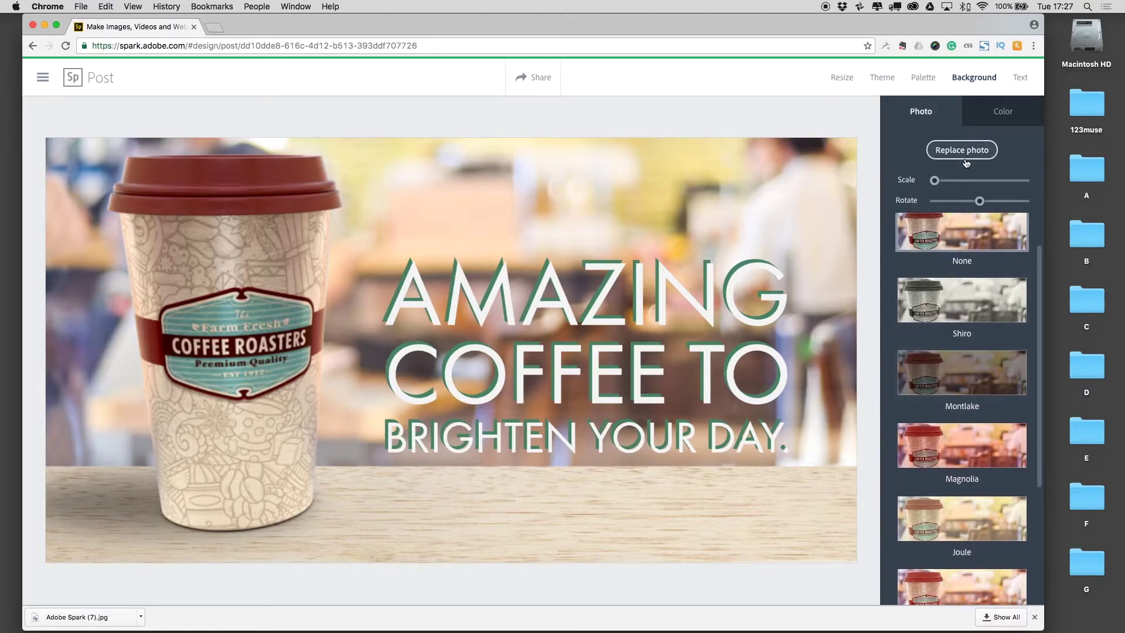
click(1010, 114)
click(648, 312)
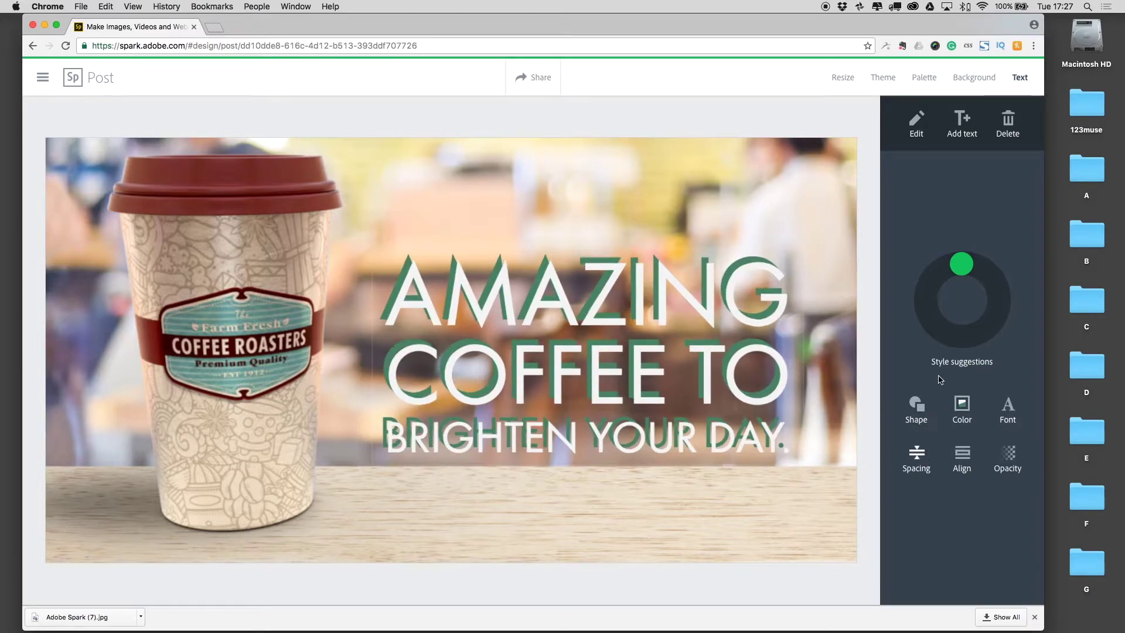
Apply a slimmer, centred suggested headline style with a thin green outline
click(962, 264)
mouse_move(965, 263)
mouse_down()
mouse_move(987, 276)
mouse_move(967, 264)
mouse_up()
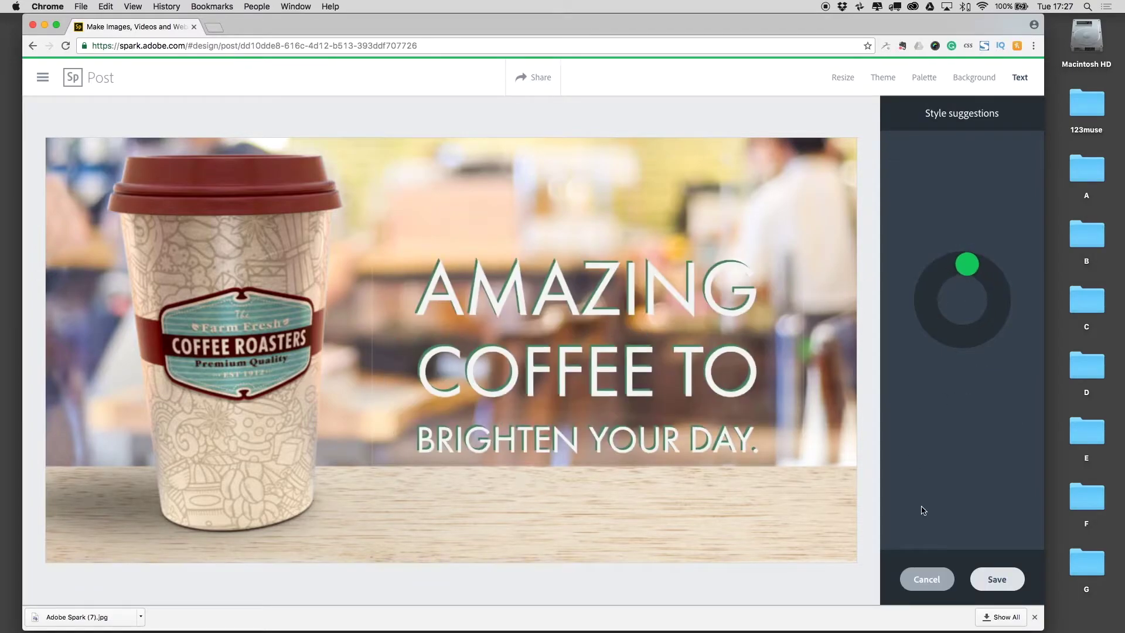
click(912, 573)
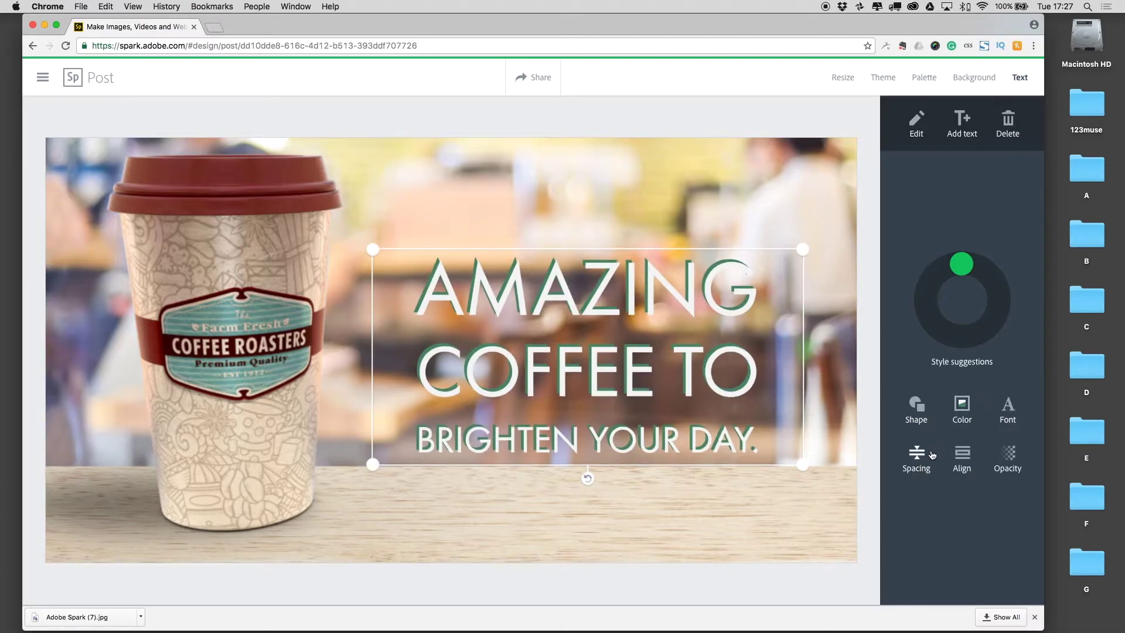
mouse_move(962, 265)
mouse_down()
mouse_move(948, 269)
mouse_move(971, 275)
mouse_up()
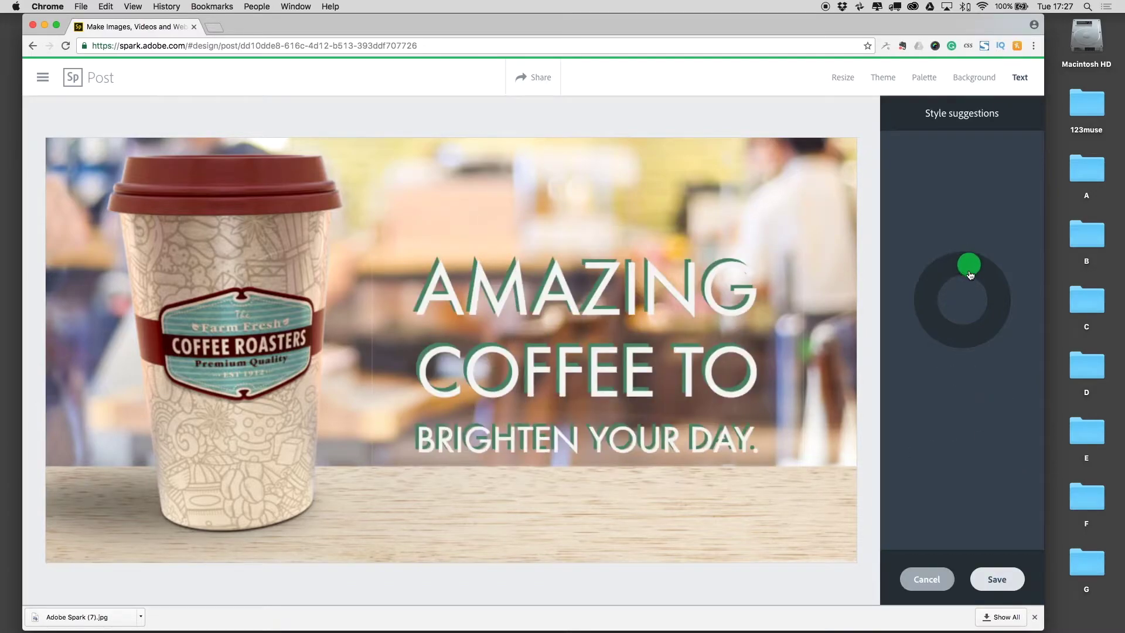
click(995, 579)
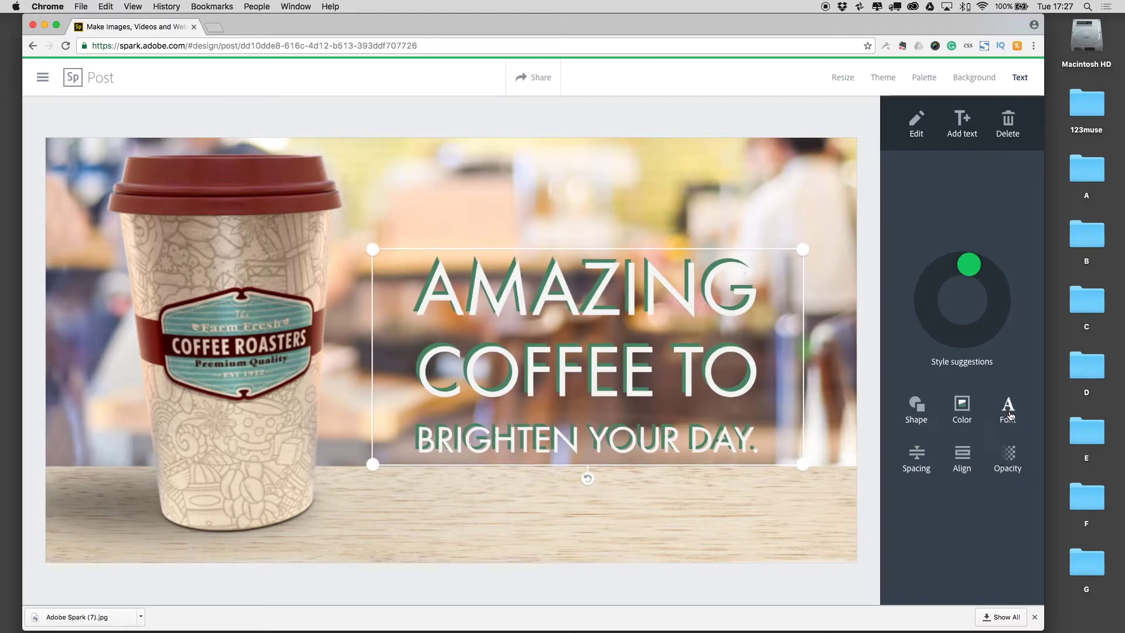
click(962, 405)
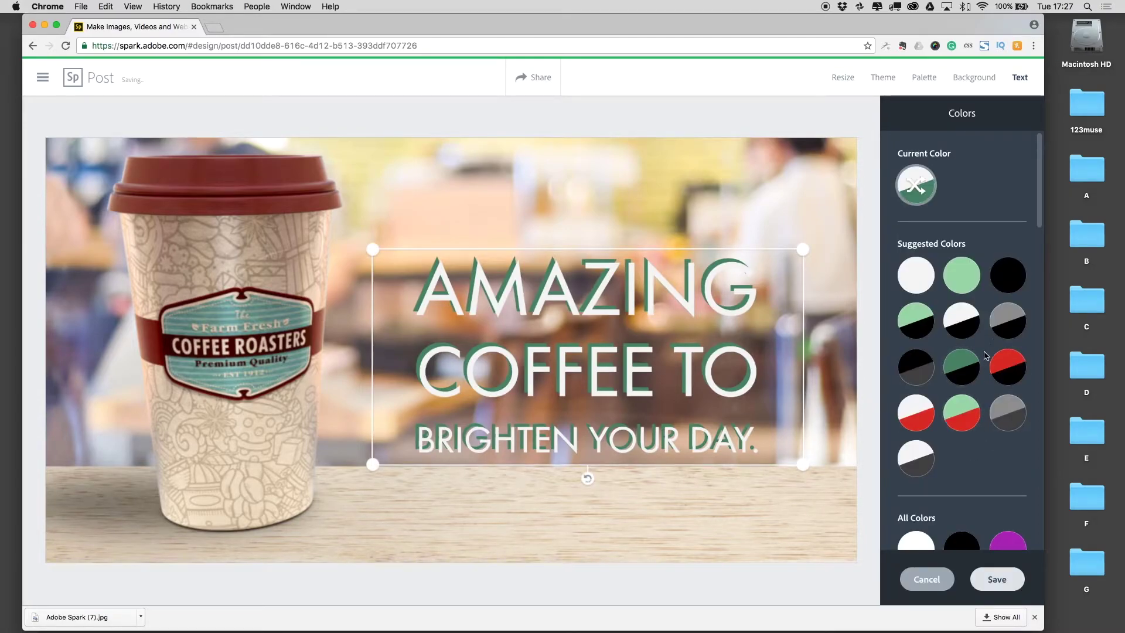
Colour the headline white with a dark maroon shadow
scroll(987, 356, down, 3)
click(918, 375)
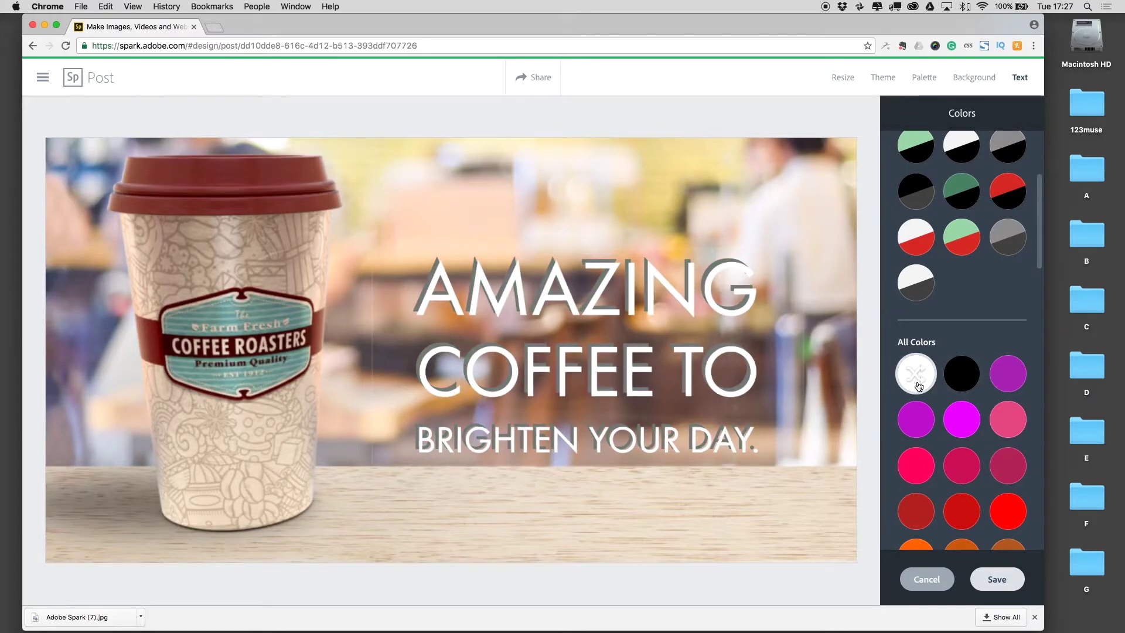
scroll(919, 387, up, 5)
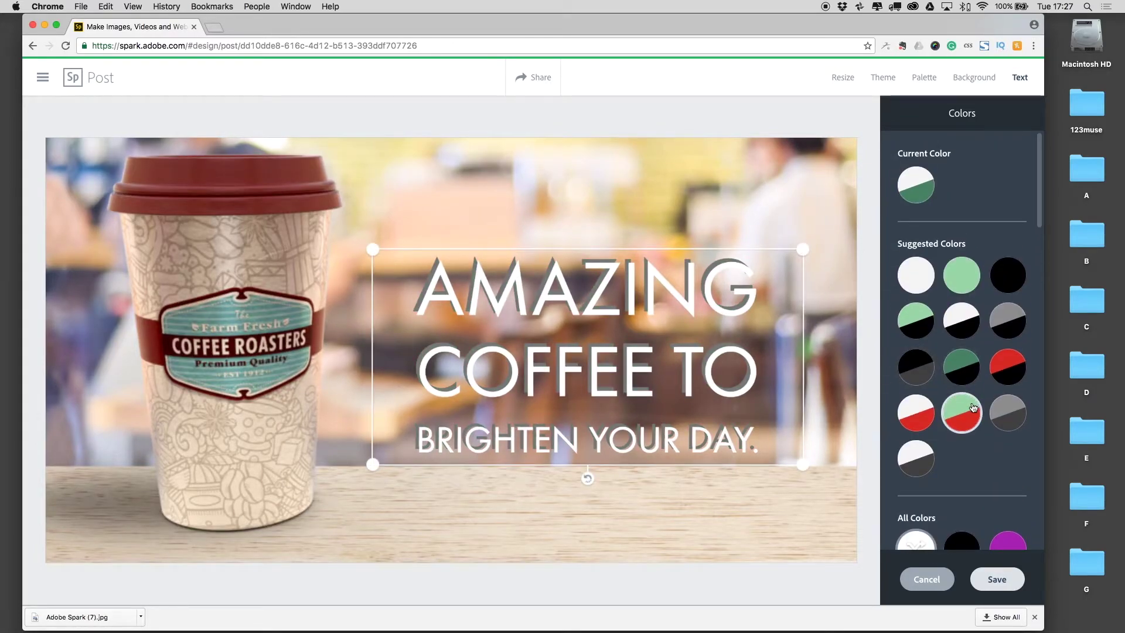
click(974, 410)
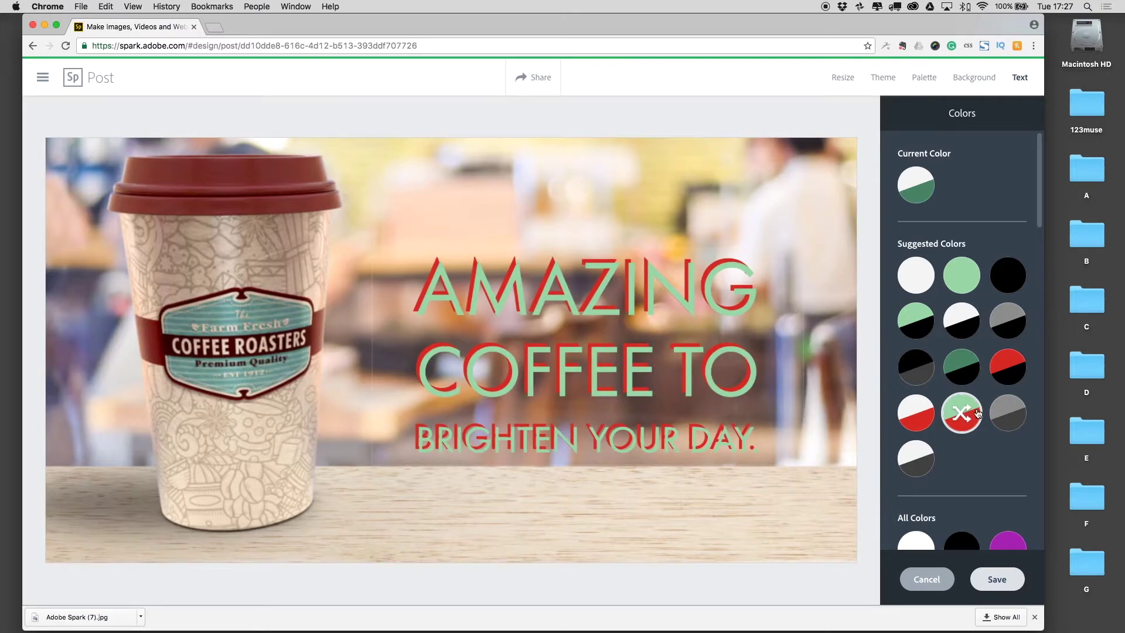
scroll(977, 413, down, 10)
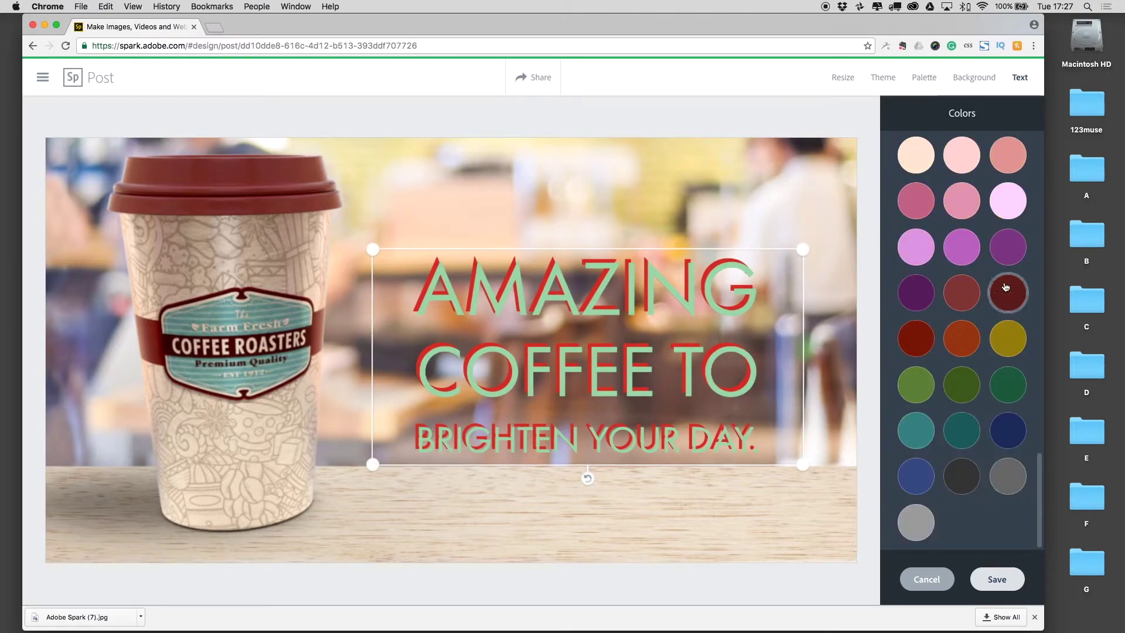
click(1006, 287)
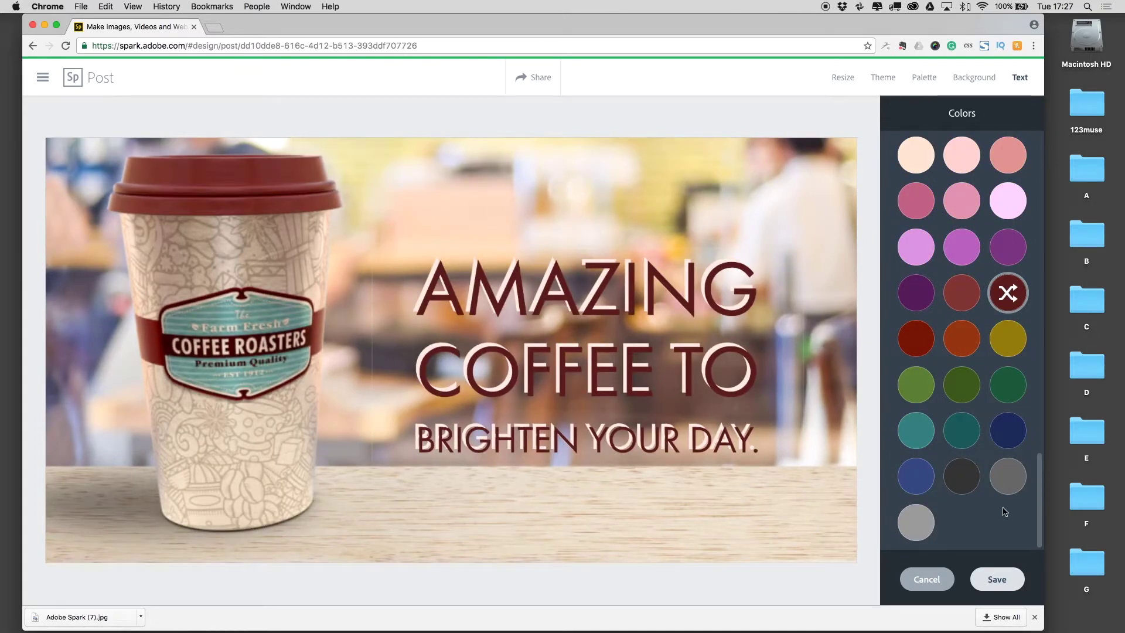
click(998, 577)
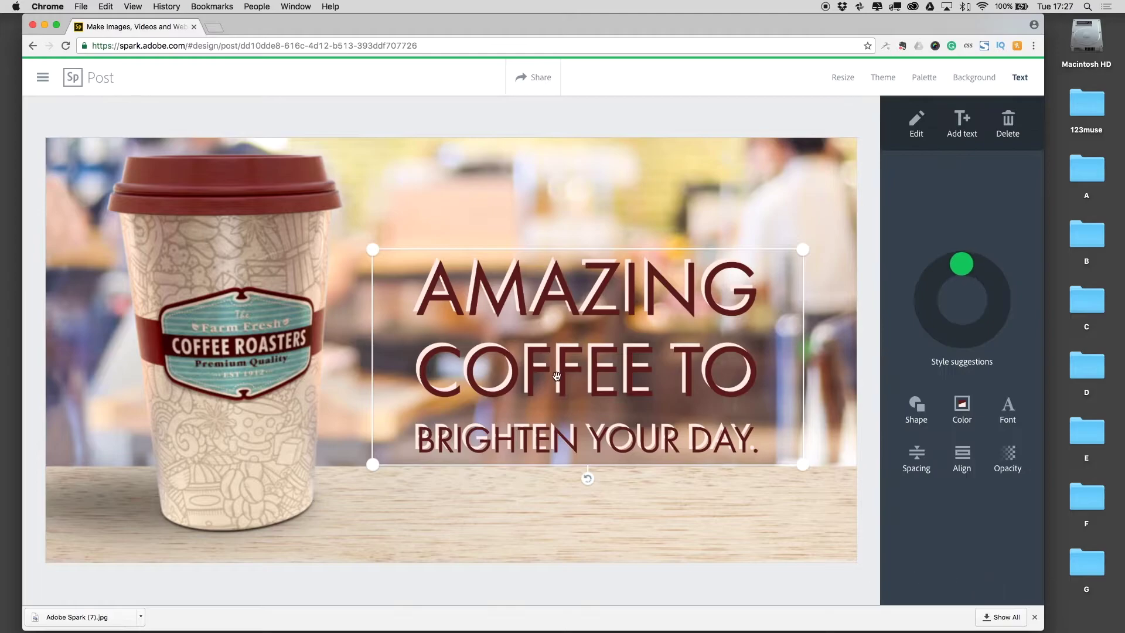
Keep the maroon all-caps style and move the headline slightly up beside the cup
click(976, 269)
click(977, 271)
click(978, 271)
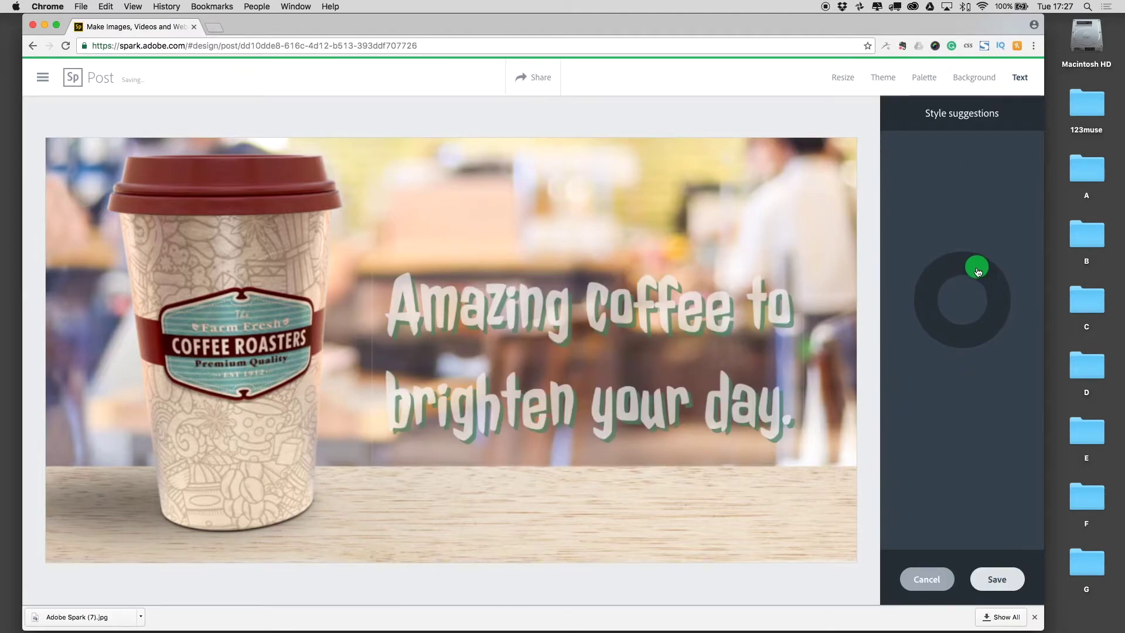
drag(978, 271, 964, 270)
click(997, 579)
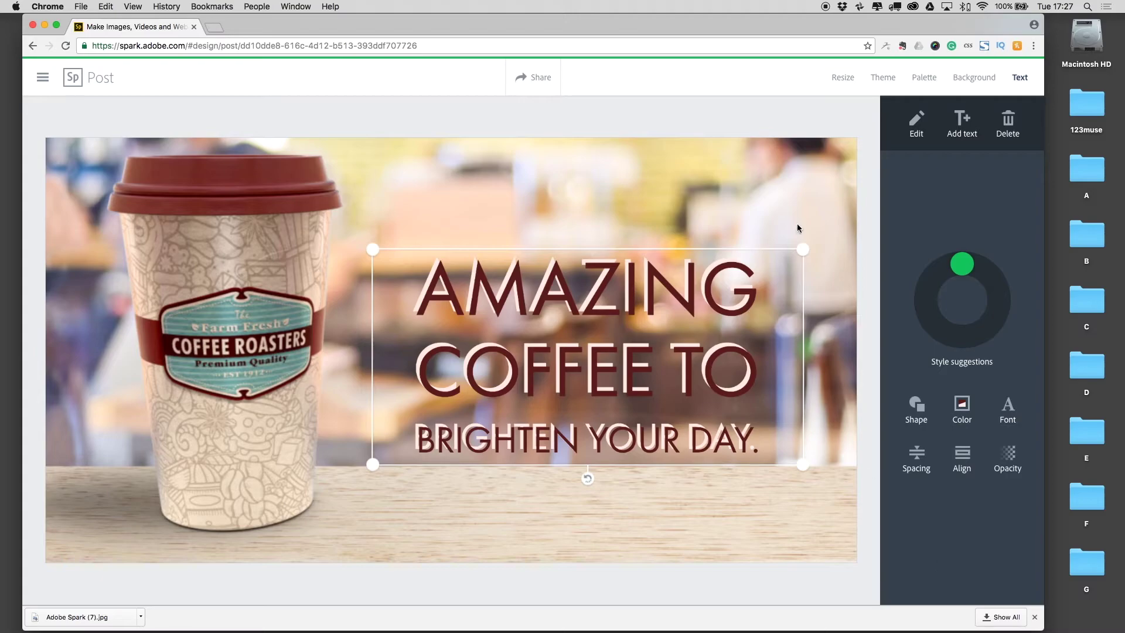
drag(728, 307, 737, 261)
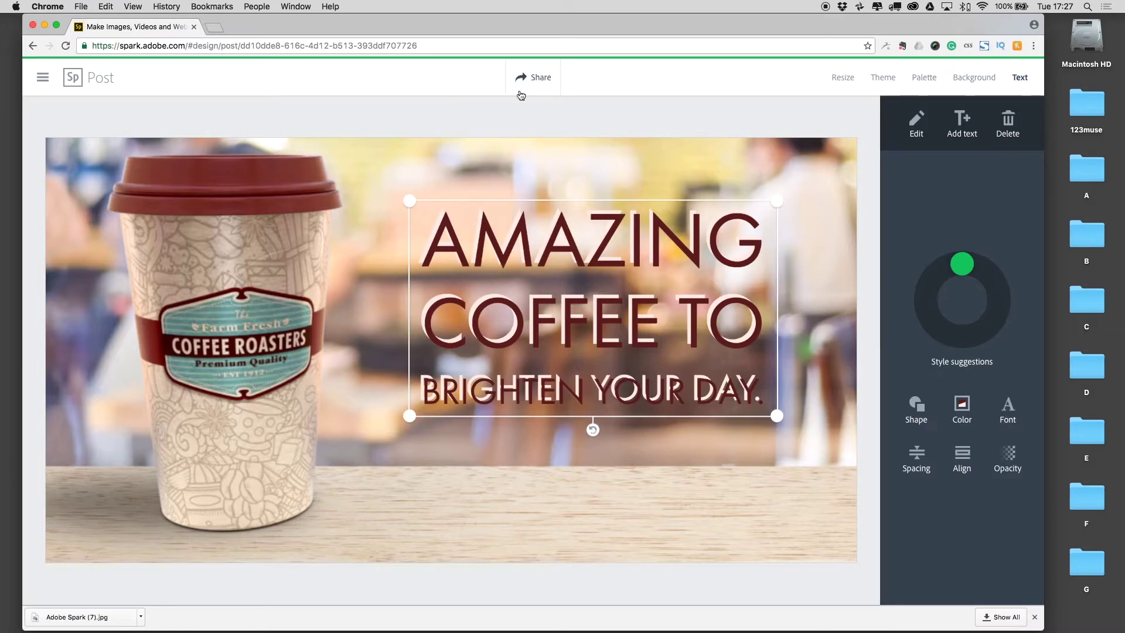
Save the post for sharing, leaving Adobe Spark branding removal off
click(542, 77)
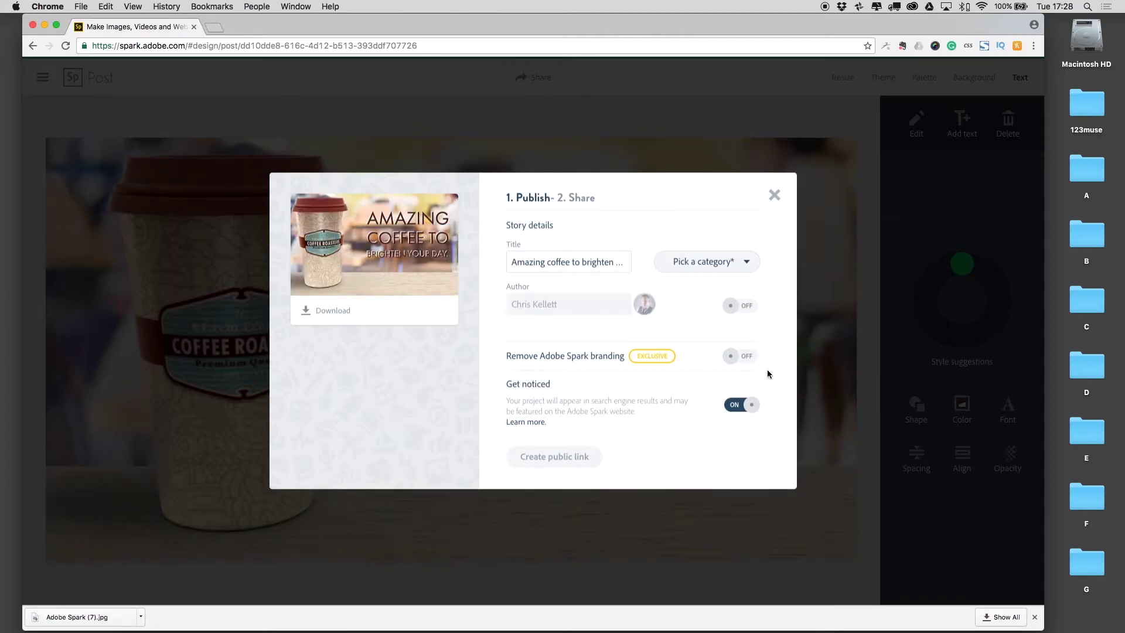
click(733, 364)
click(747, 365)
Publish the post under the Food category with a public link, then close the publish dialog
click(561, 458)
click(692, 261)
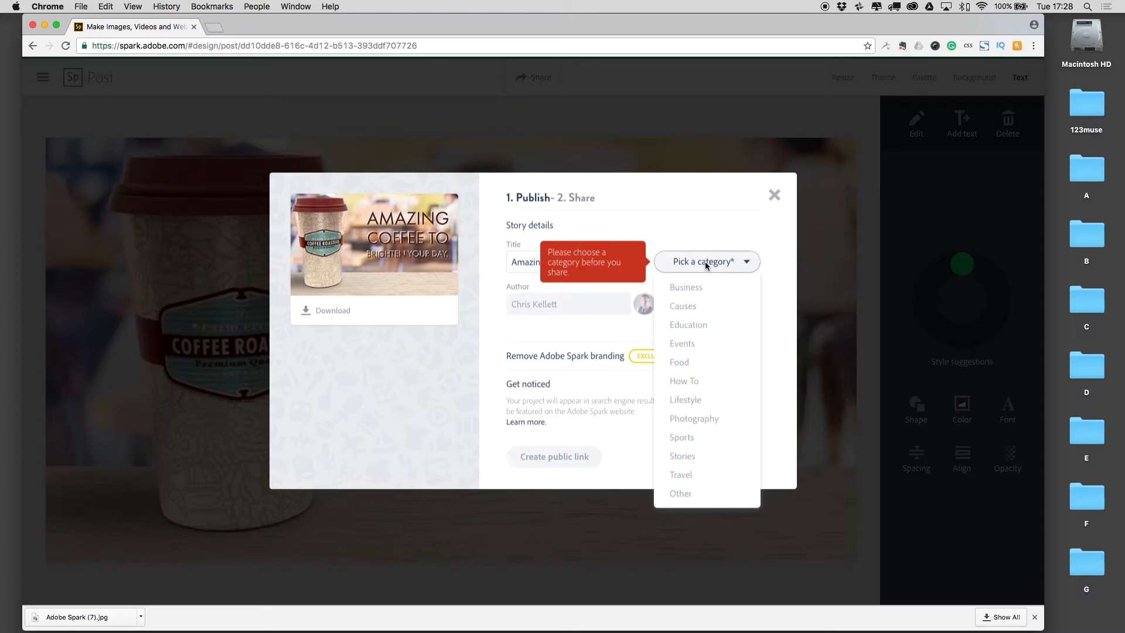
click(682, 363)
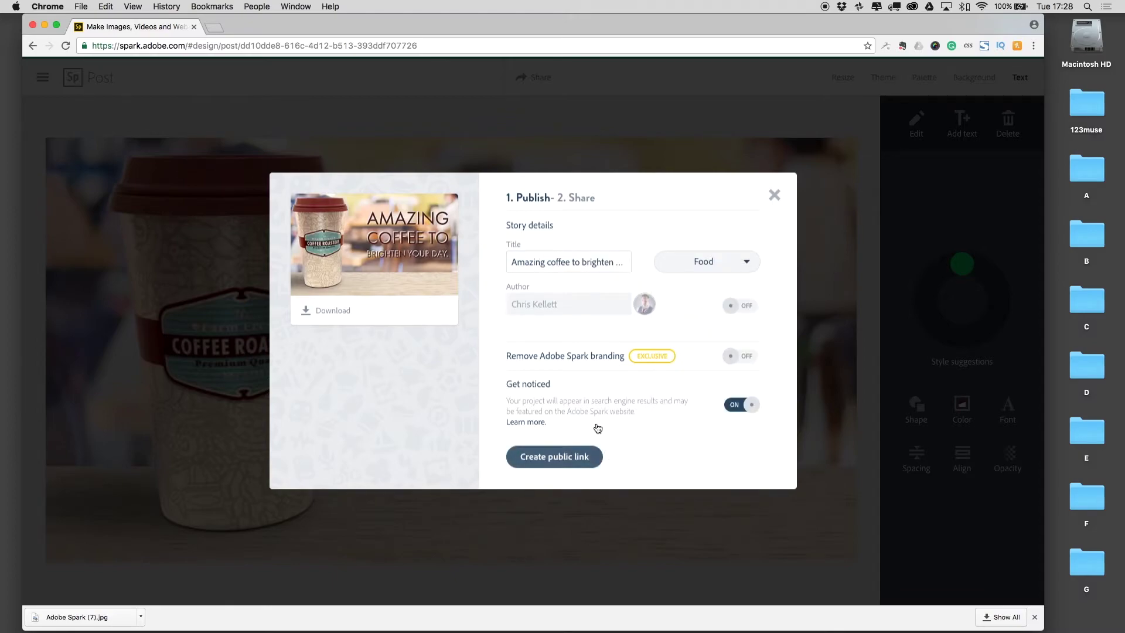
click(560, 456)
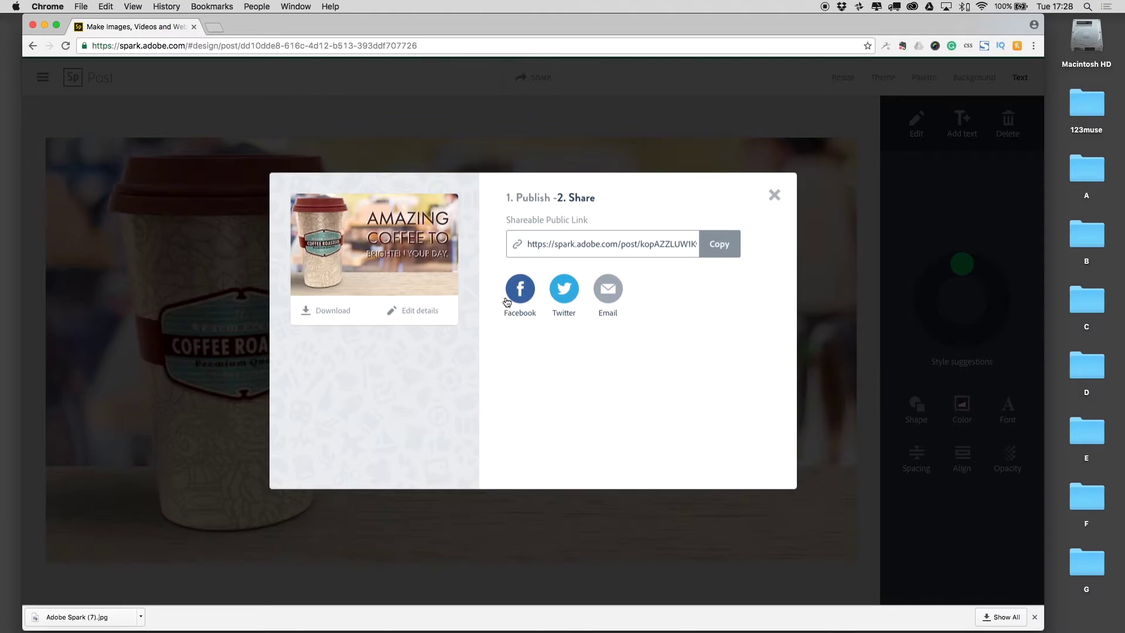
click(427, 314)
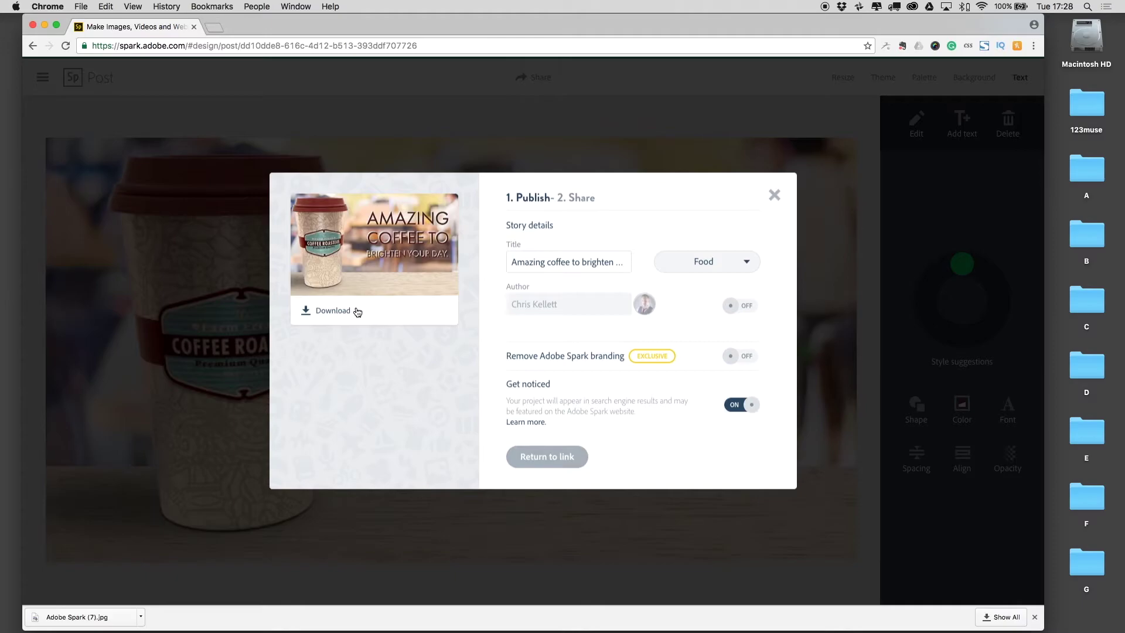
click(775, 194)
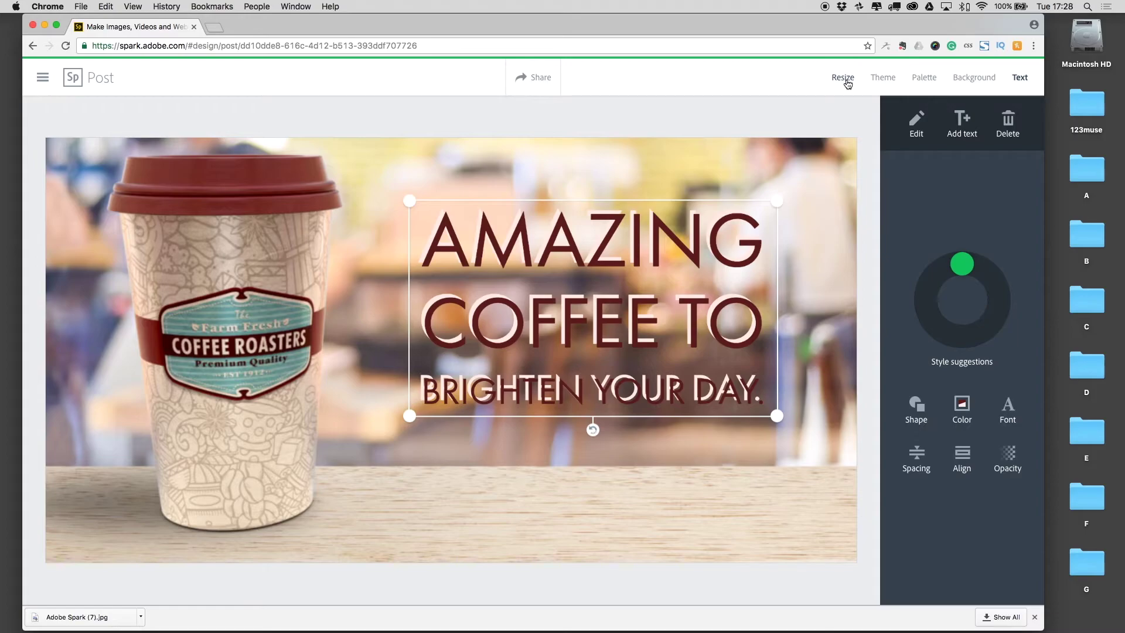
Try the Instagram, Facebook, Twitter, Pinterest and cover formats, settling on LinkedIn cover
click(843, 78)
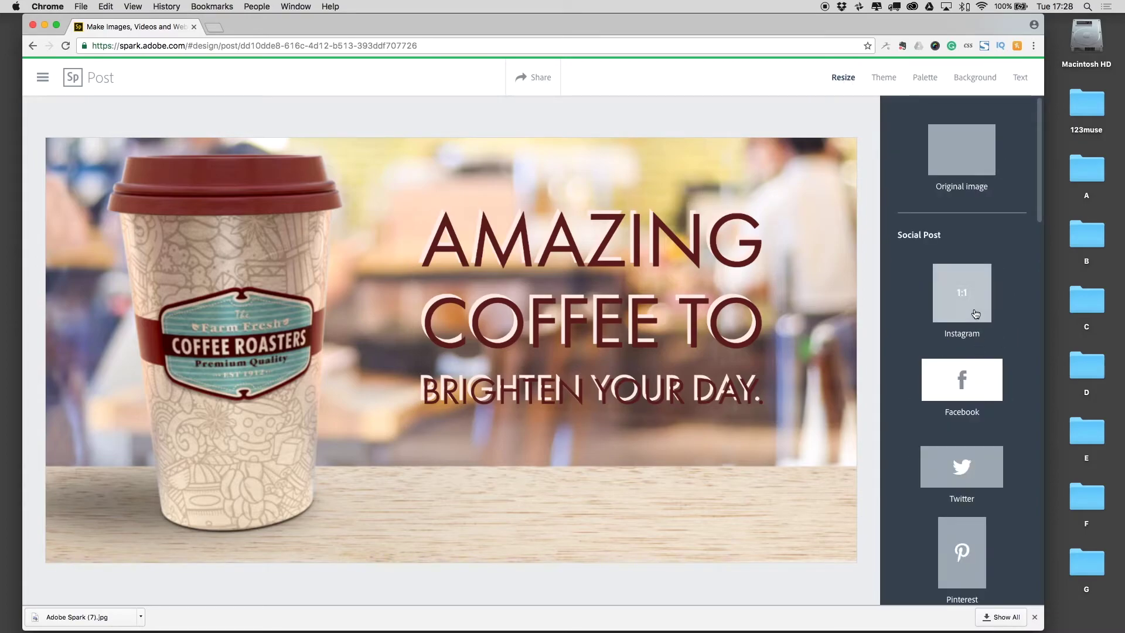
click(973, 314)
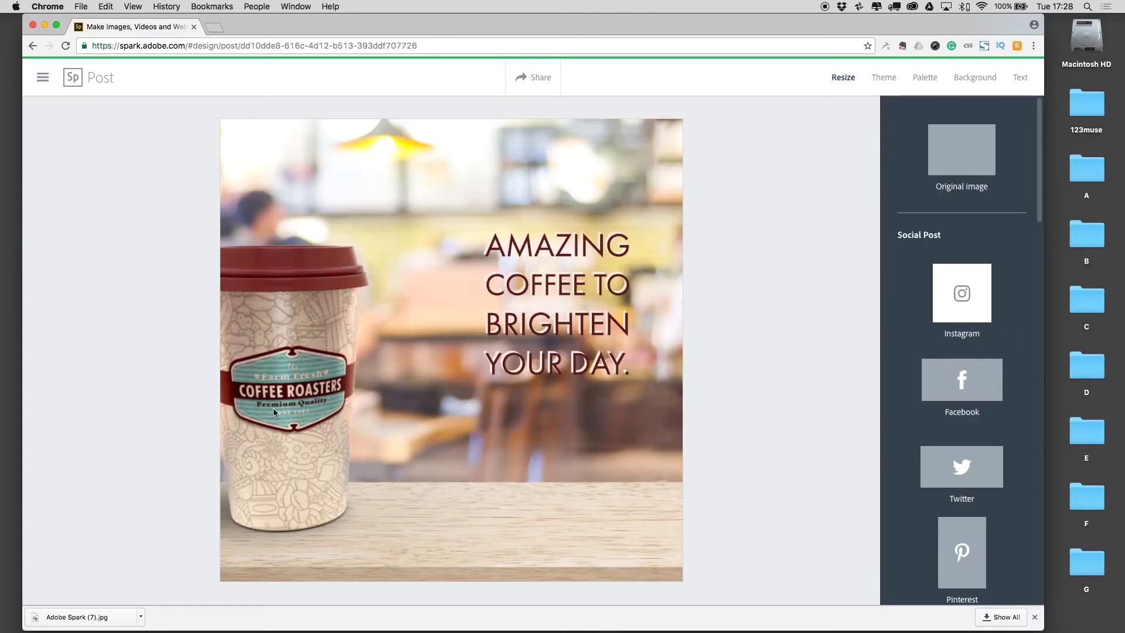
click(964, 381)
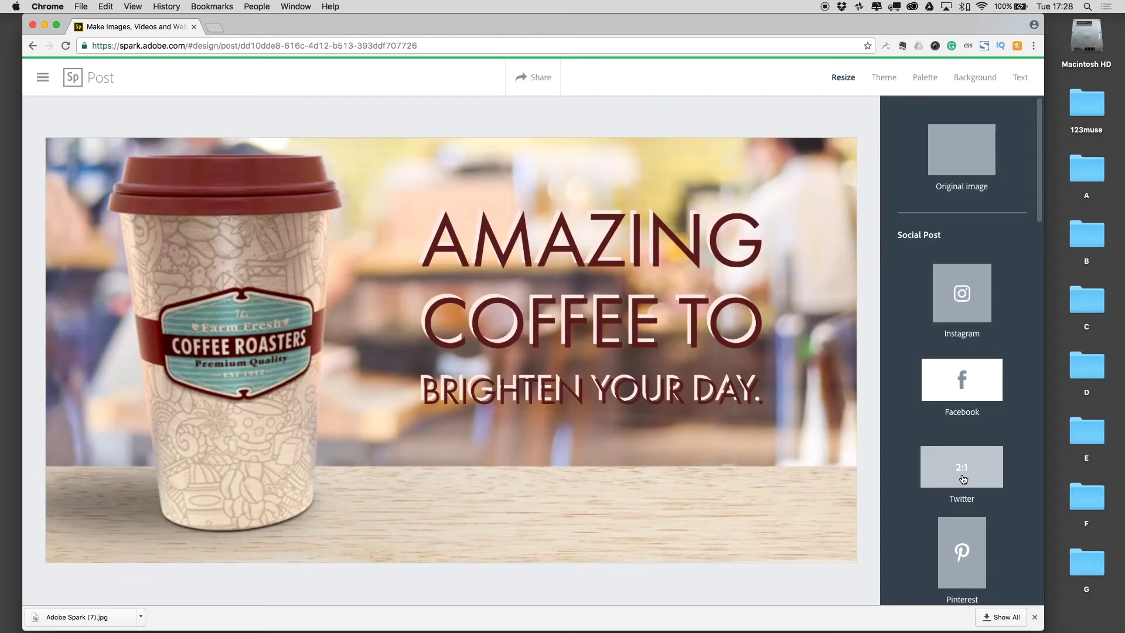
click(961, 476)
scroll(961, 476, down, 3)
click(964, 387)
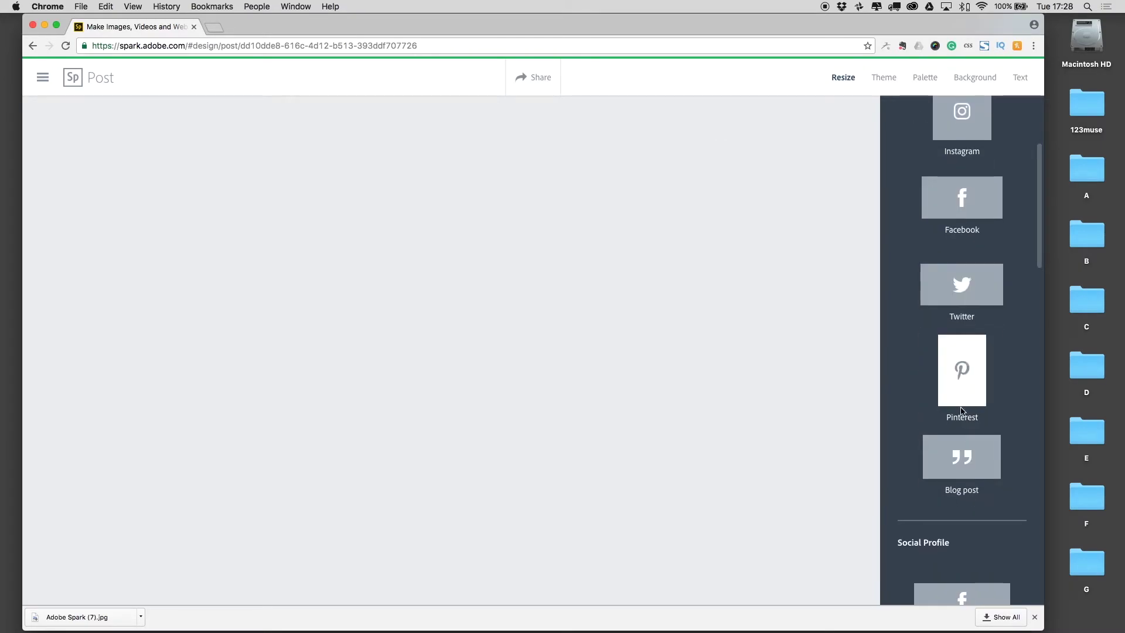
click(962, 456)
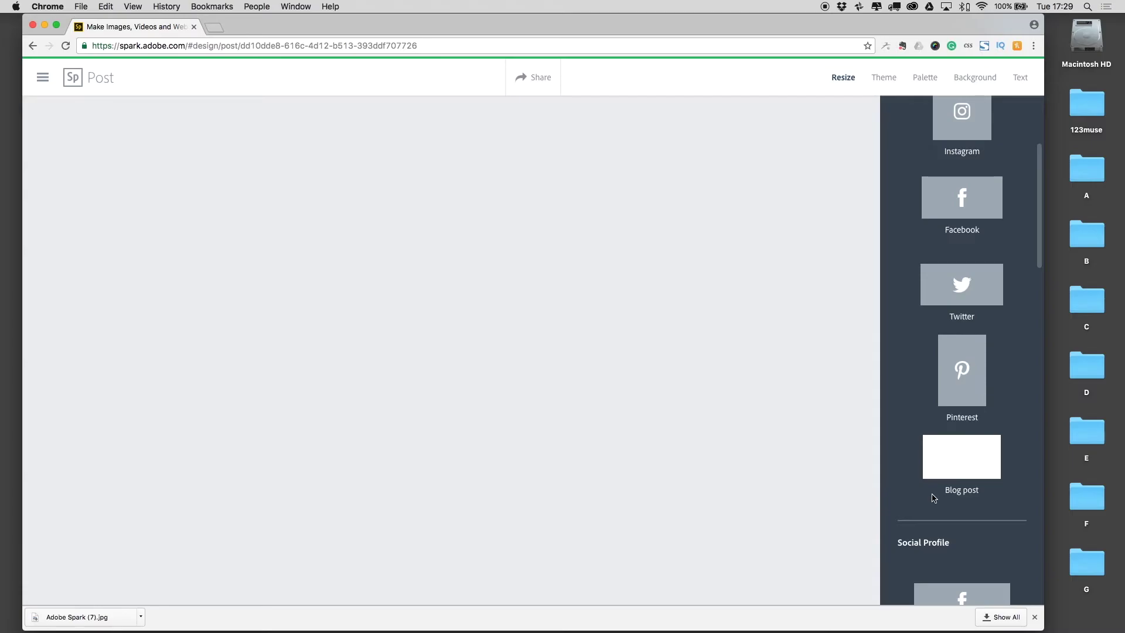
scroll(966, 504, down, 5)
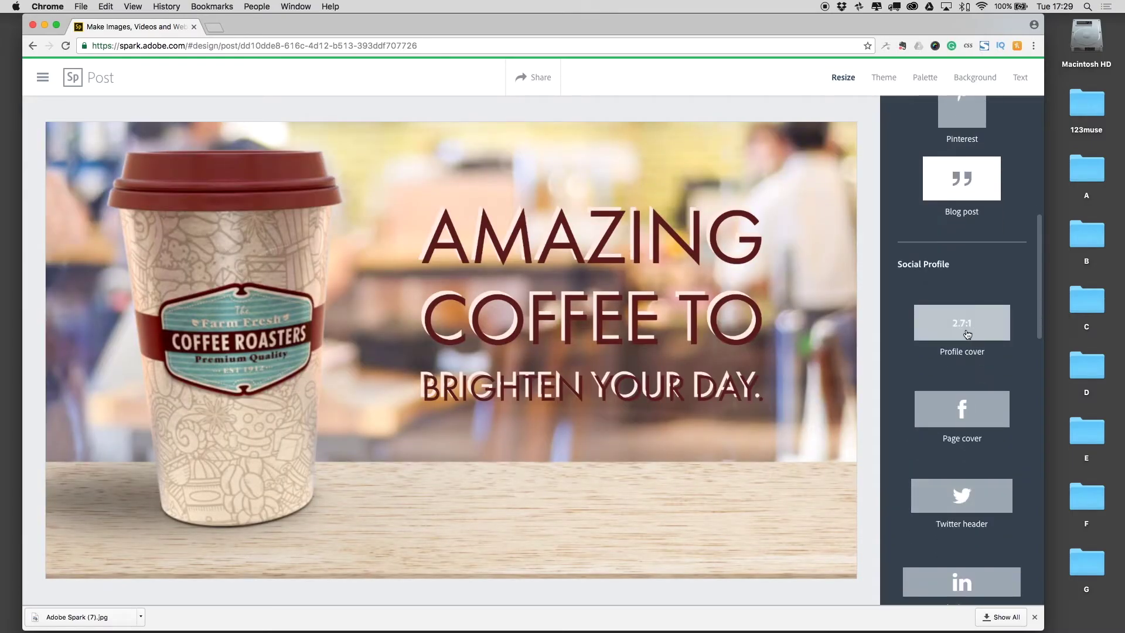
click(956, 322)
click(955, 412)
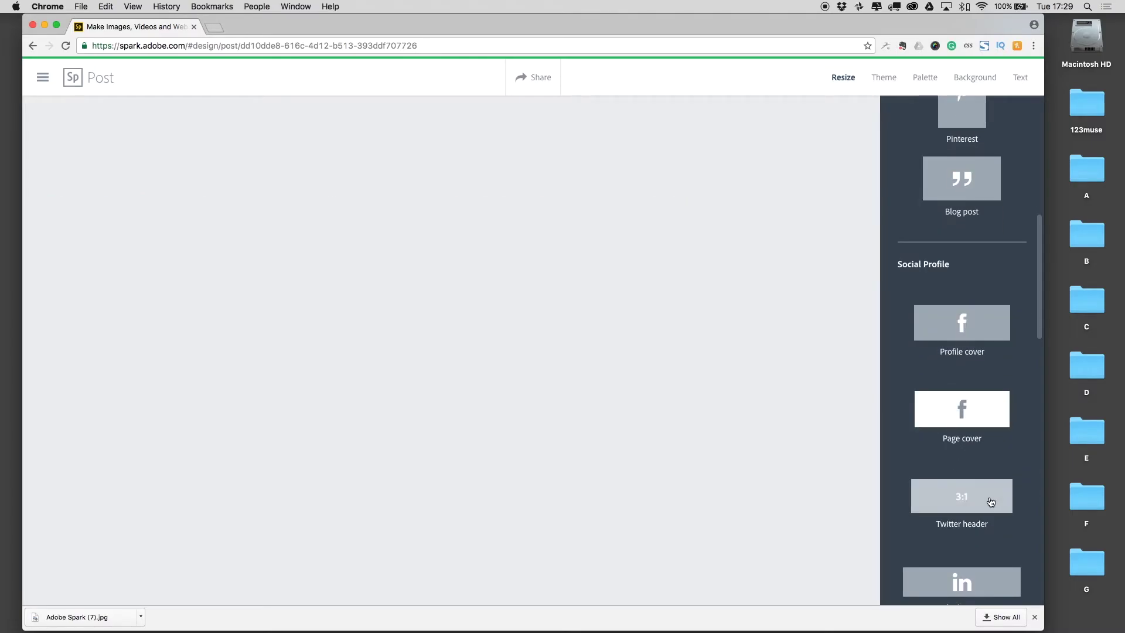
click(991, 503)
scroll(986, 554, down, 2)
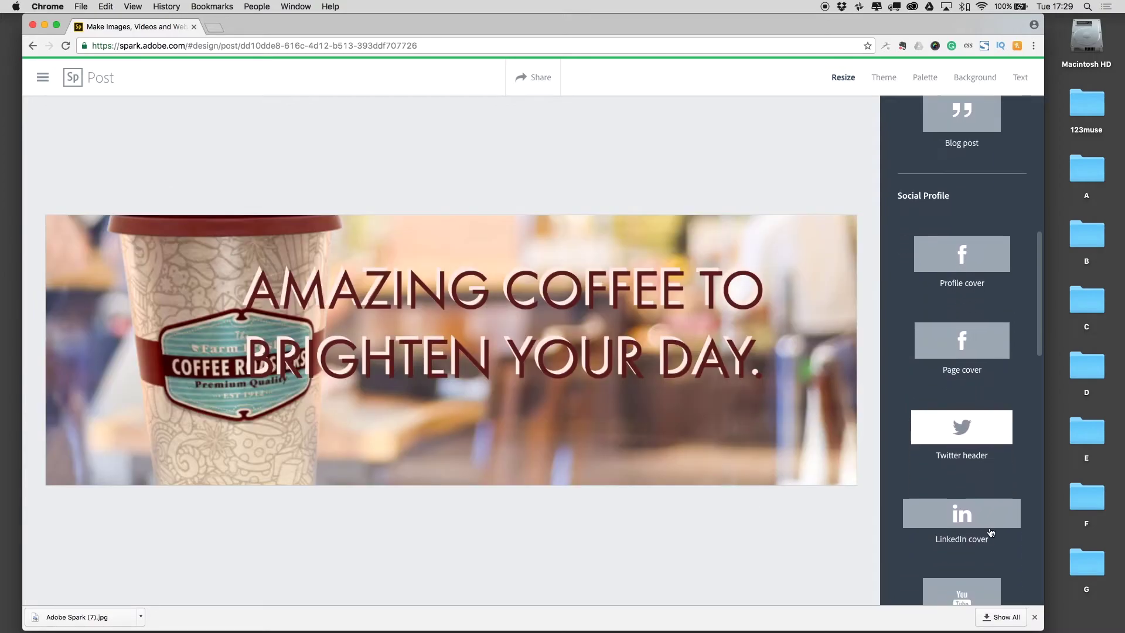
click(970, 513)
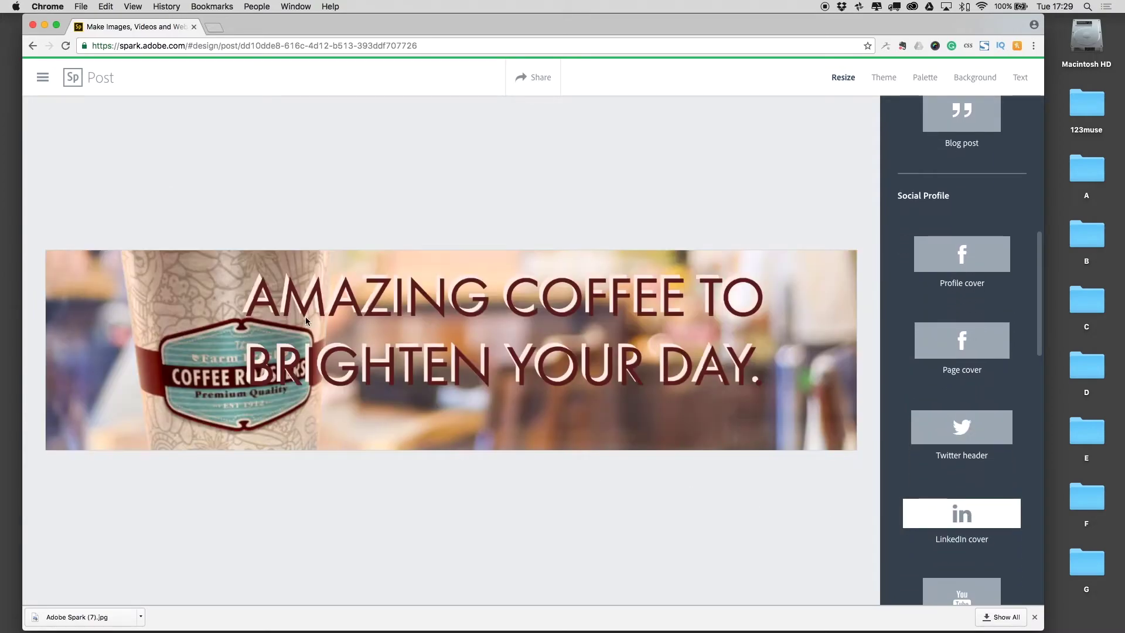
Narrow the headline text box and place it to the right of the cup
click(344, 313)
drag(237, 398, 392, 381)
drag(499, 322, 516, 340)
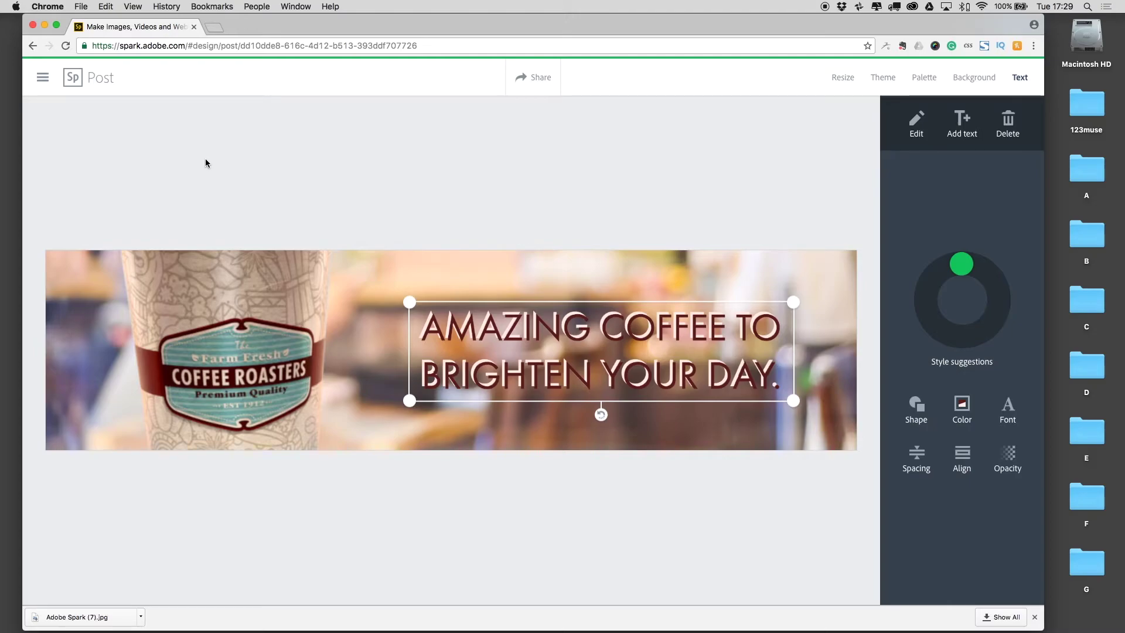
click(45, 25)
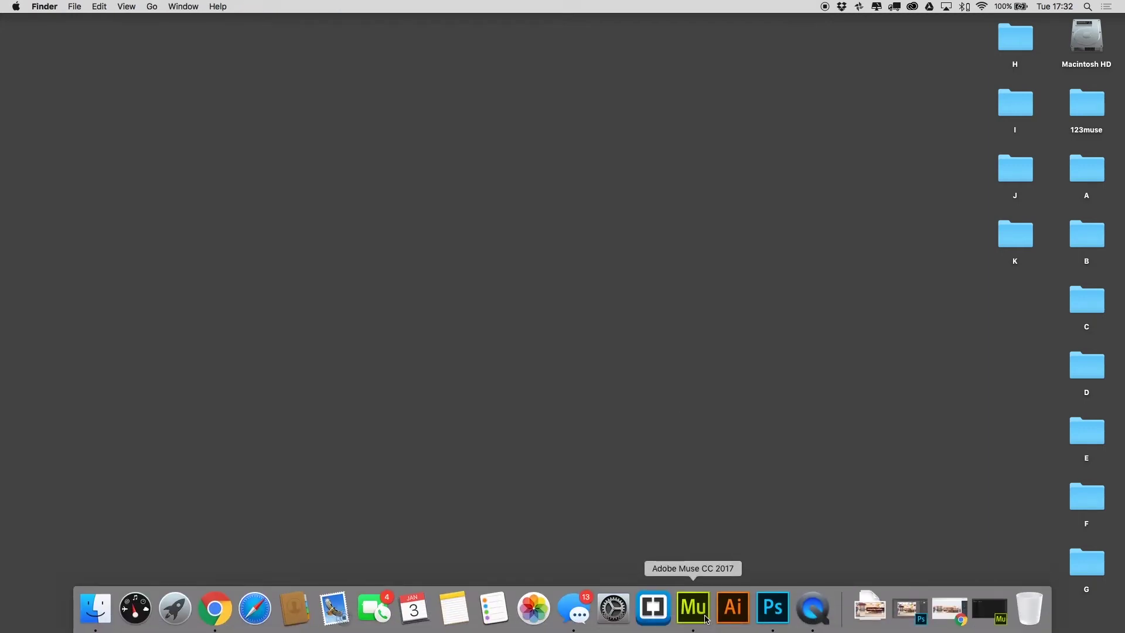
Switch to Muse and open Website-2's Home page in Design view
click(707, 619)
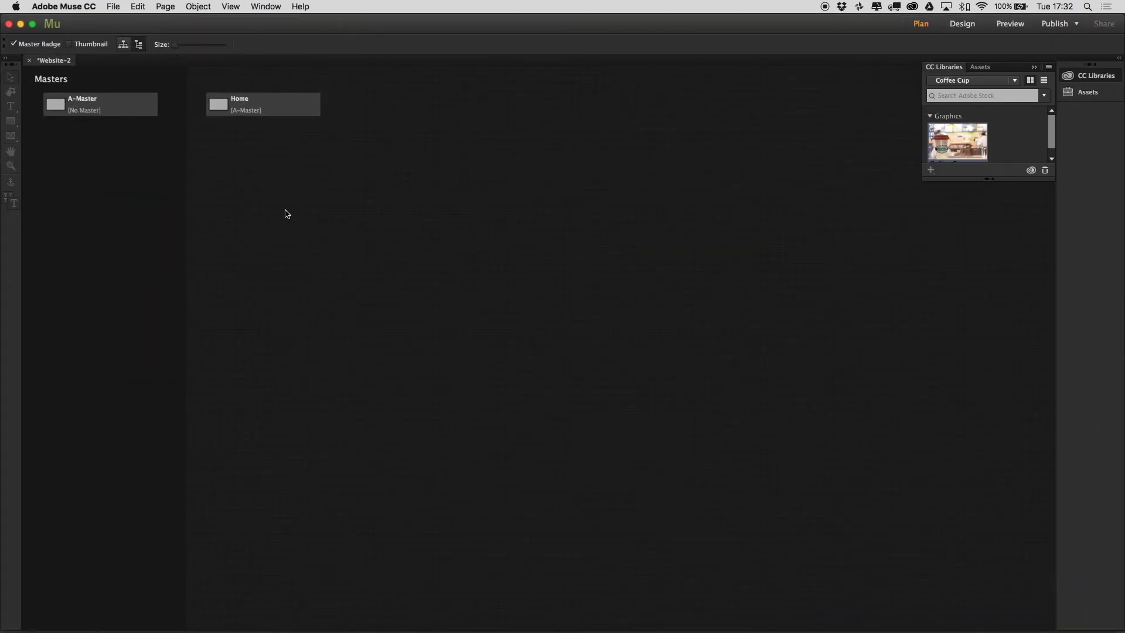
double_click(281, 113)
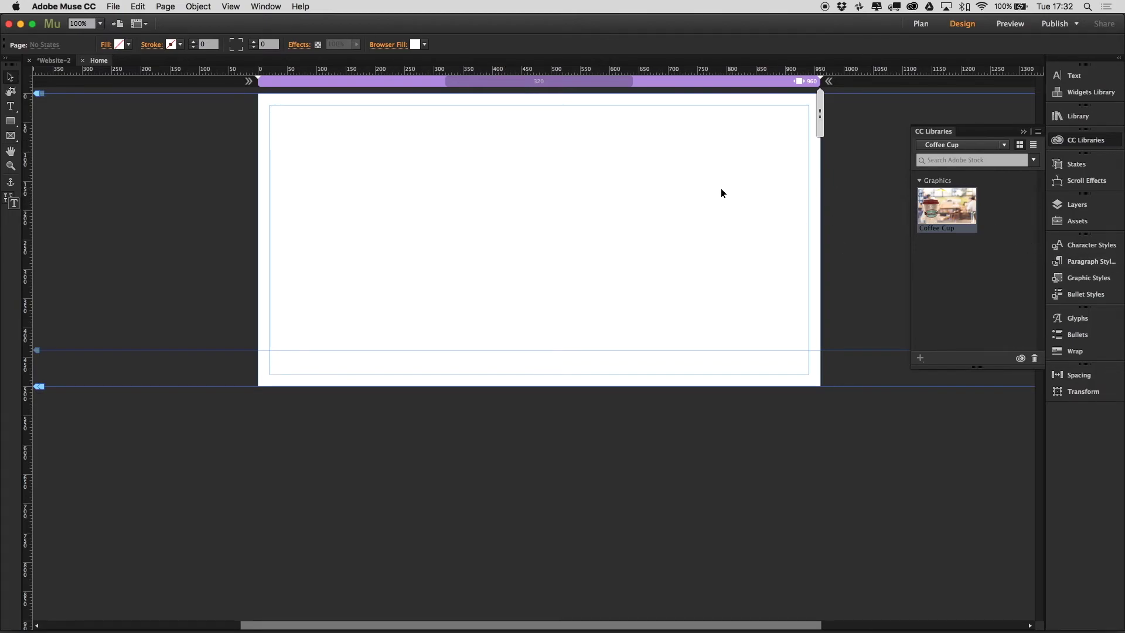
Try Coffee Cup as Browser Fill, undo it, then set Coffee Cup as the Page Fill
right_click(949, 201)
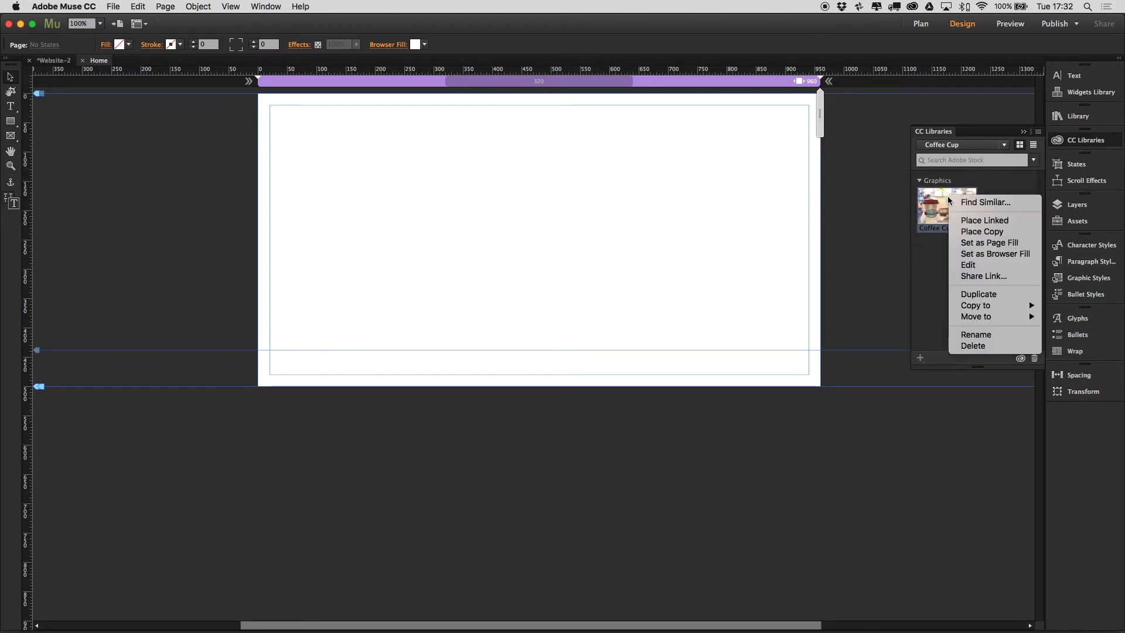
click(994, 254)
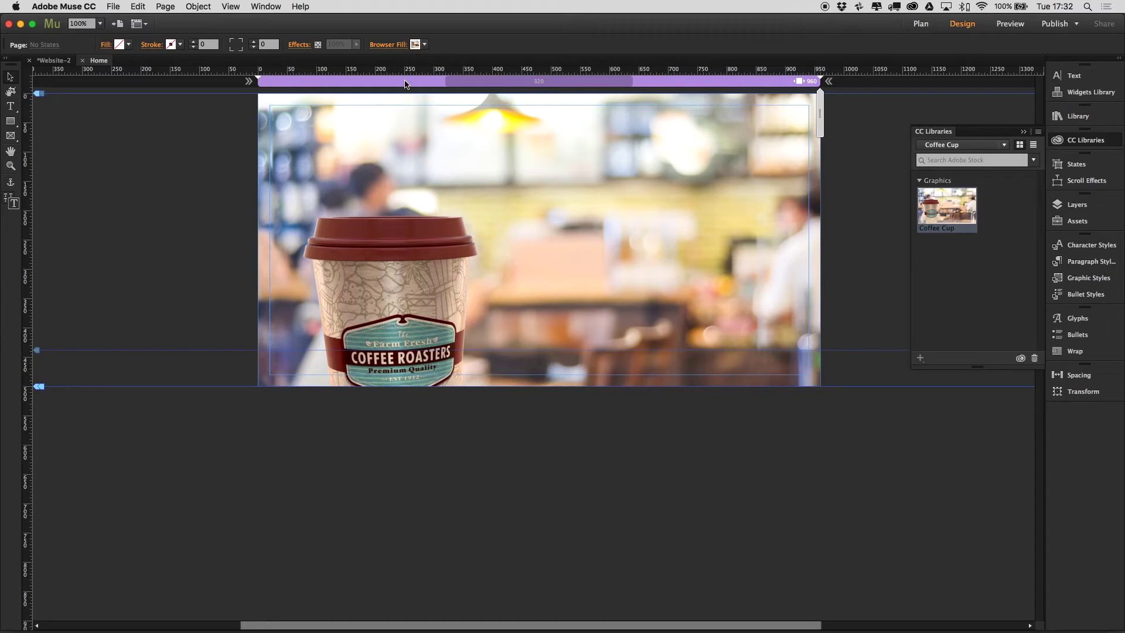
key(super+z)
right_click(944, 209)
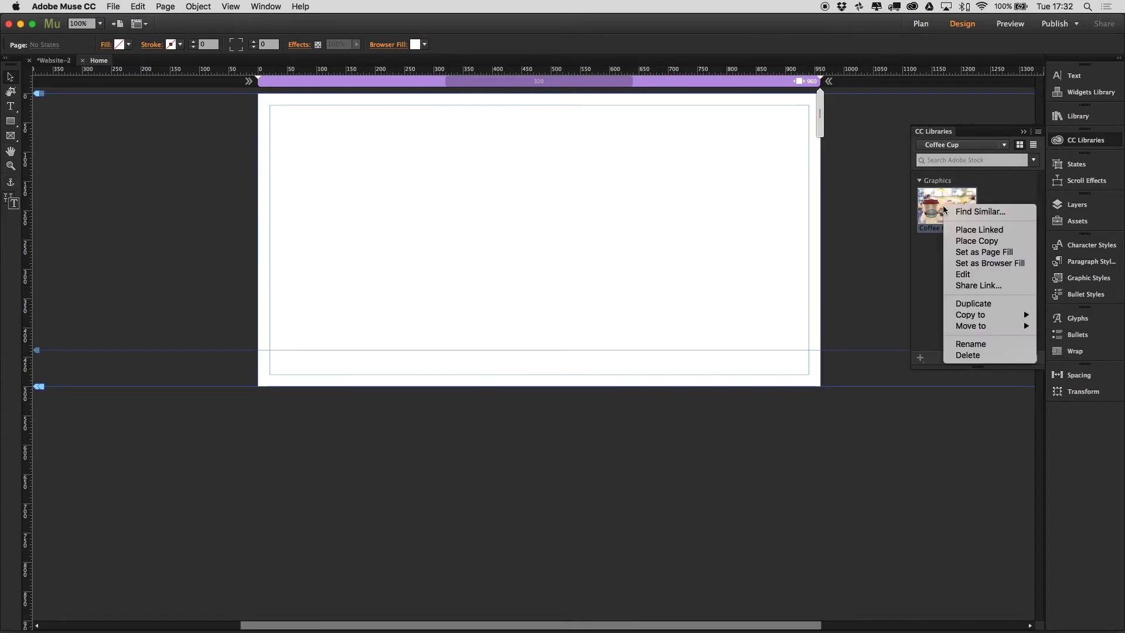
click(1022, 256)
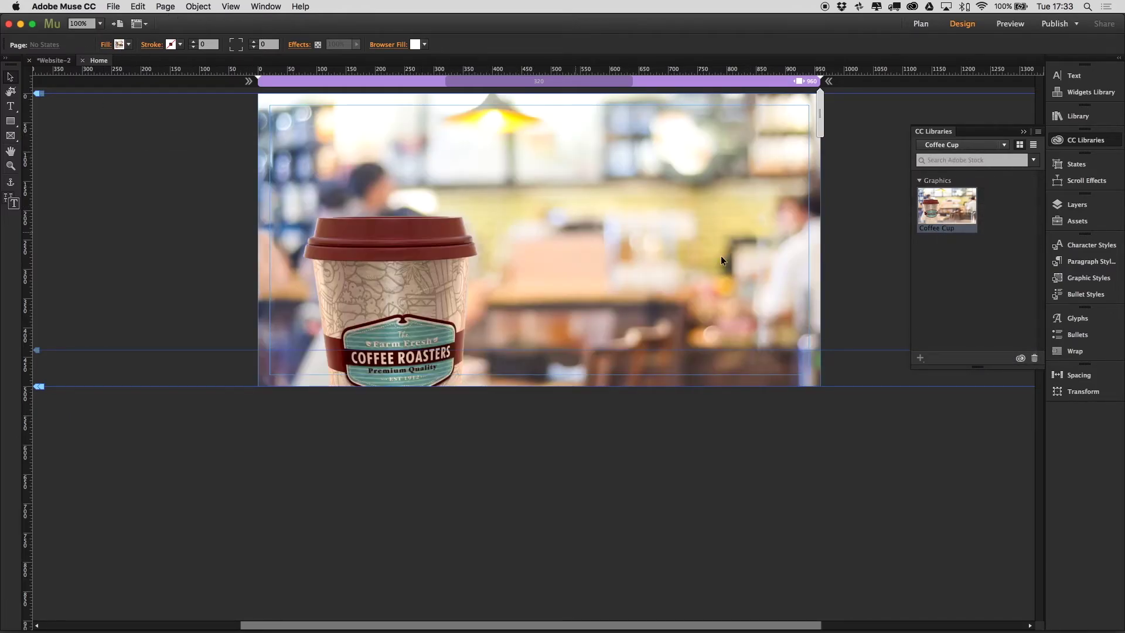
right_click(193, 170)
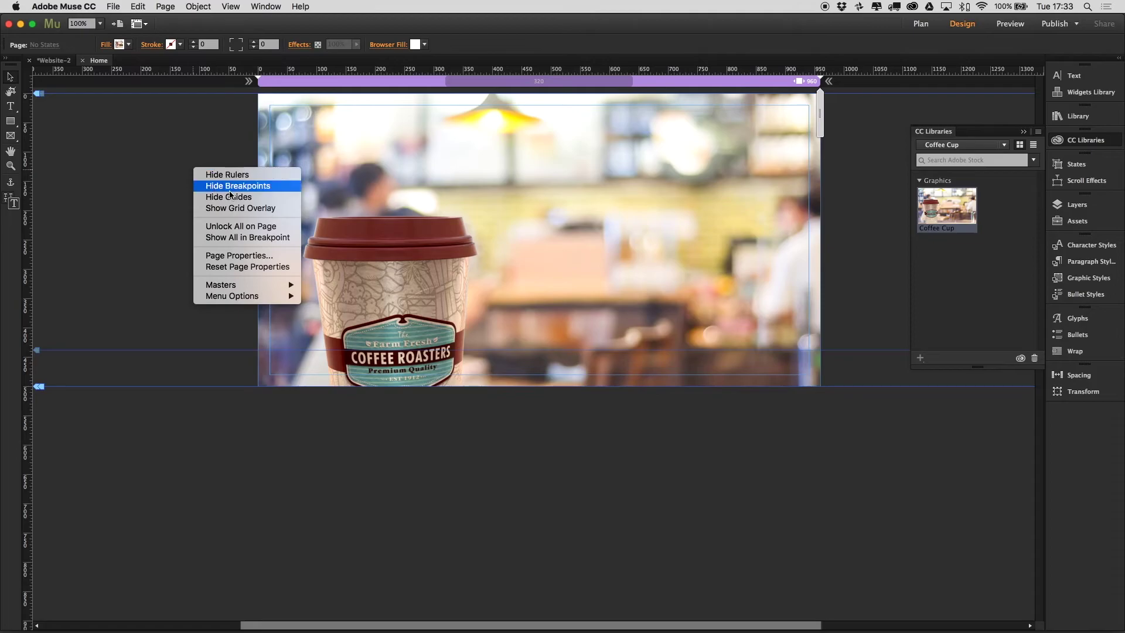
click(129, 211)
right_click(211, 262)
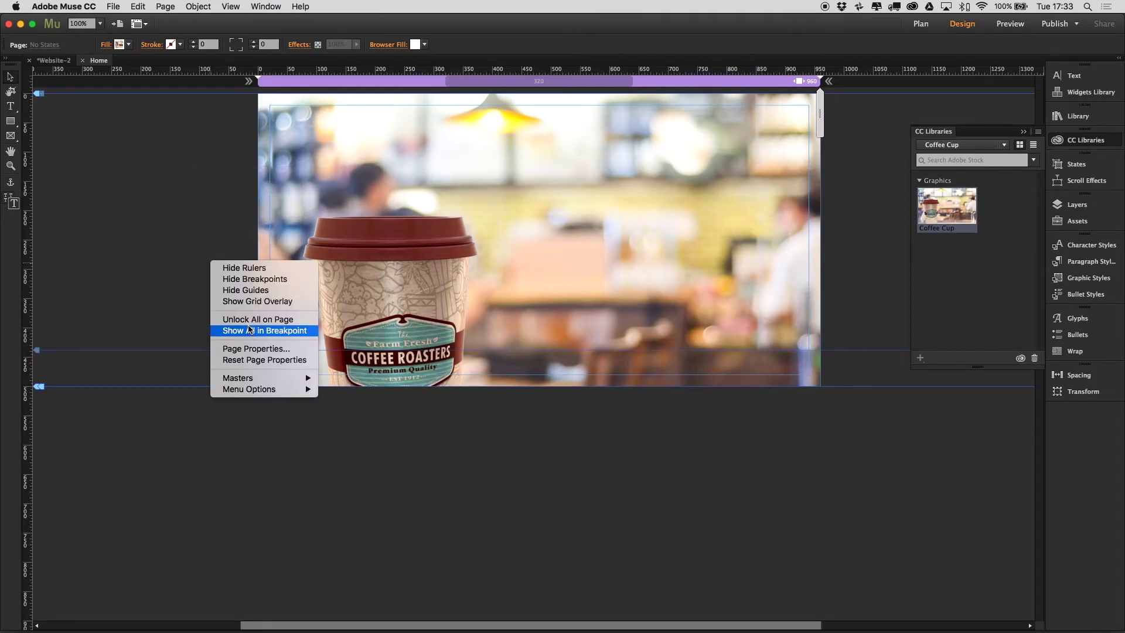
click(256, 348)
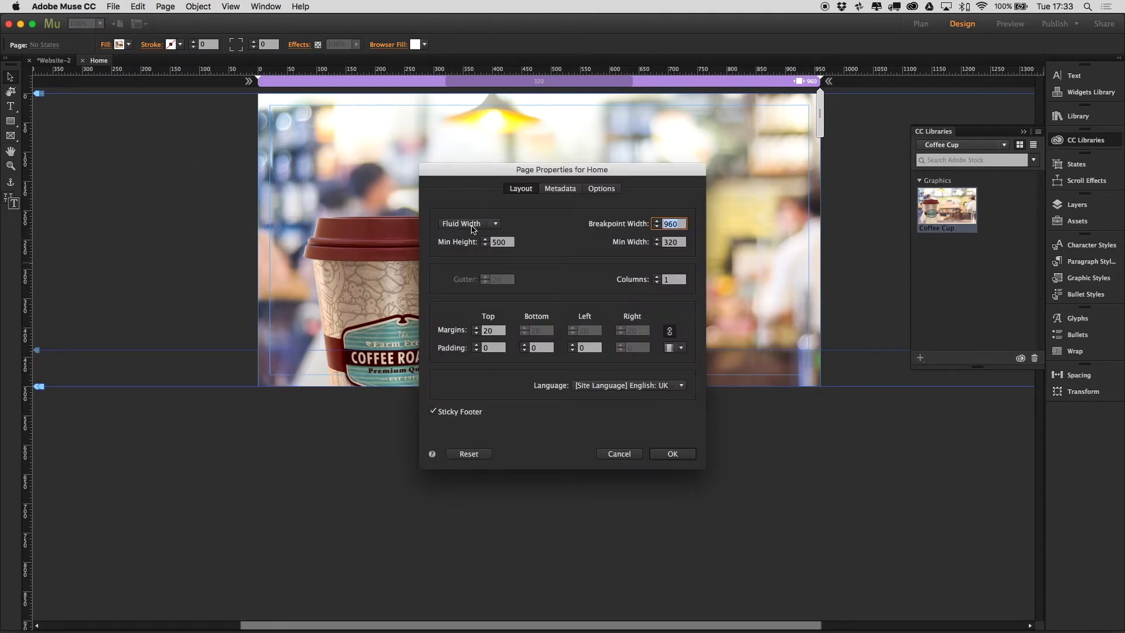
click(473, 228)
click(469, 250)
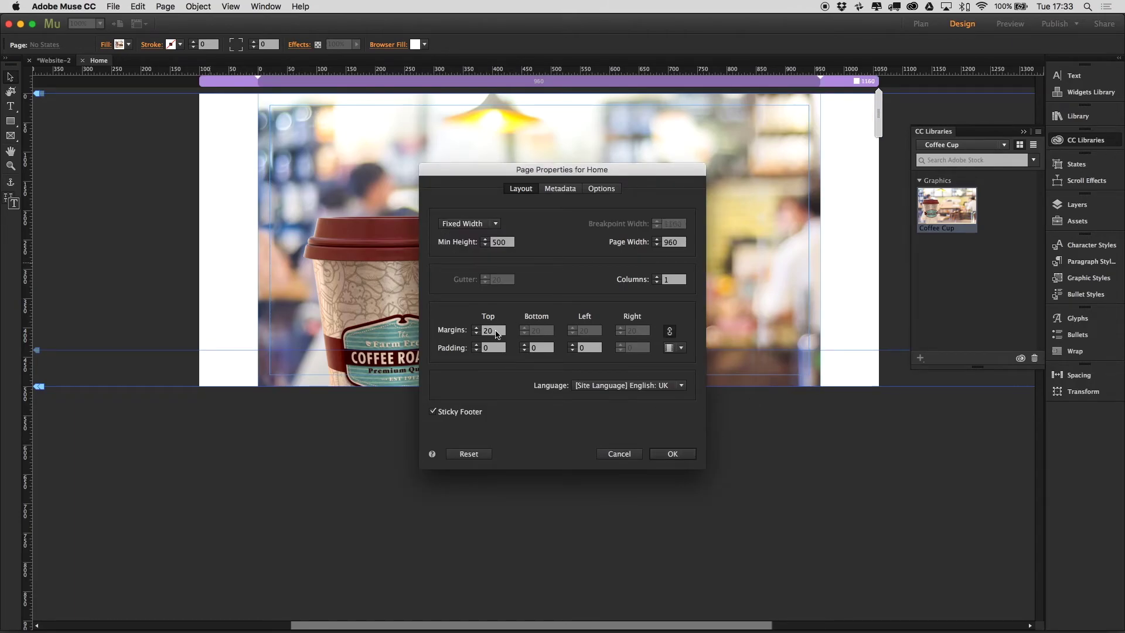
click(492, 348)
text(20)
key(Return)
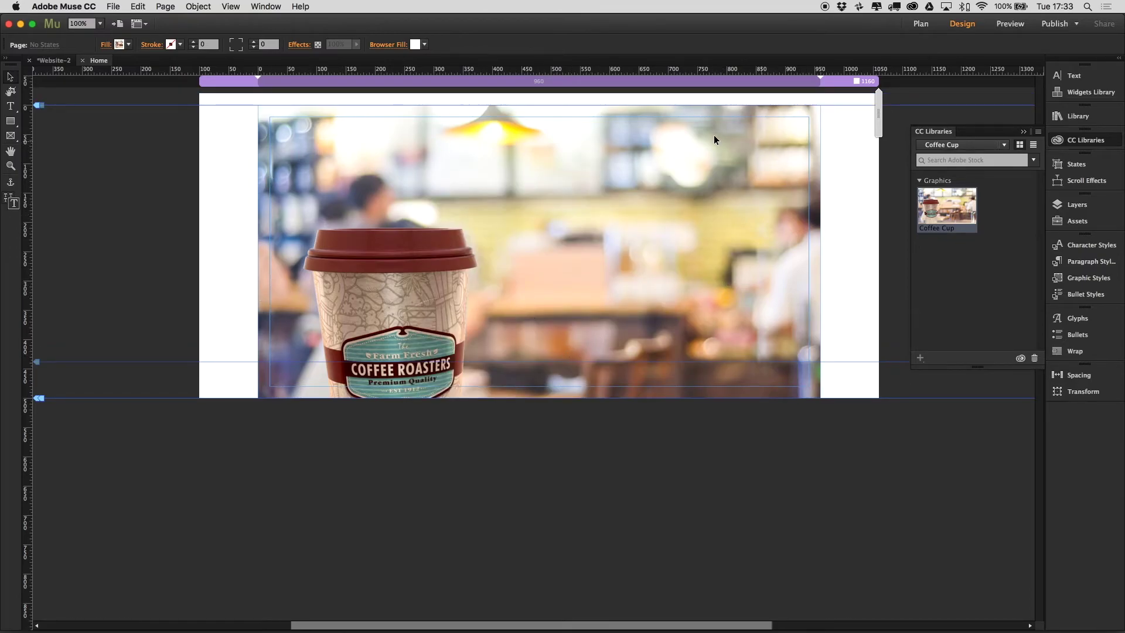
drag(36, 399, 36, 429)
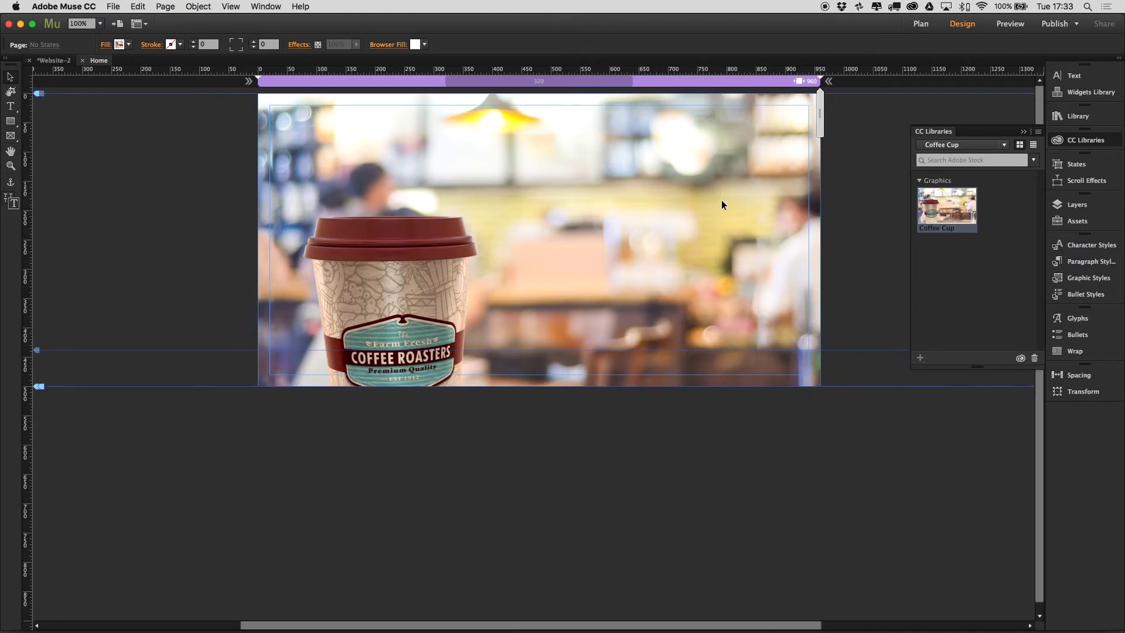
right_click(928, 205)
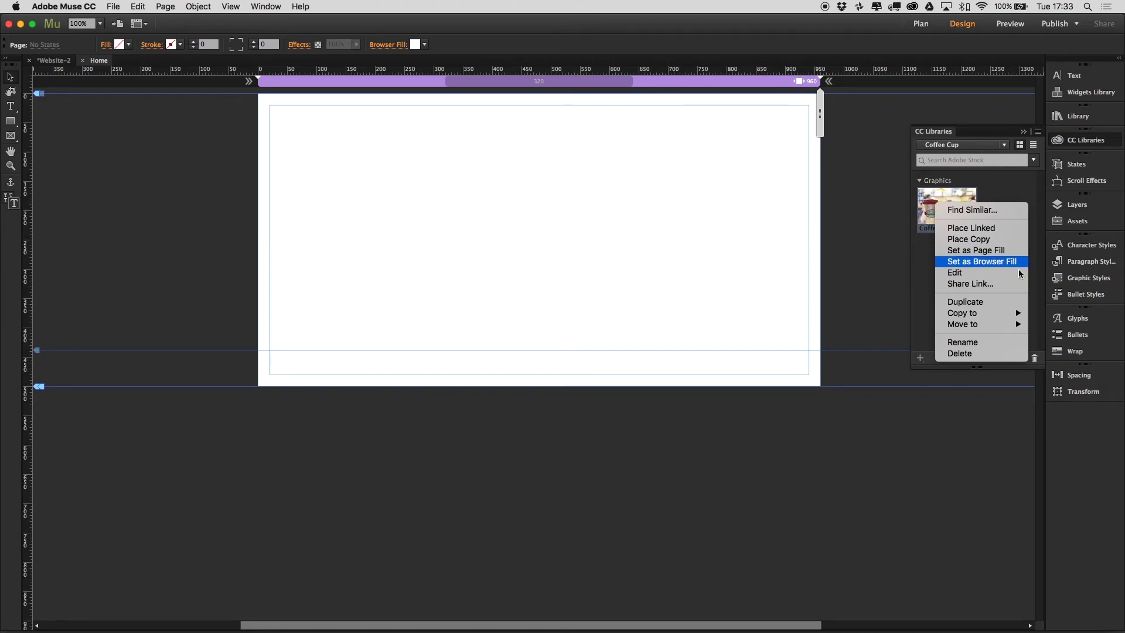
click(1001, 240)
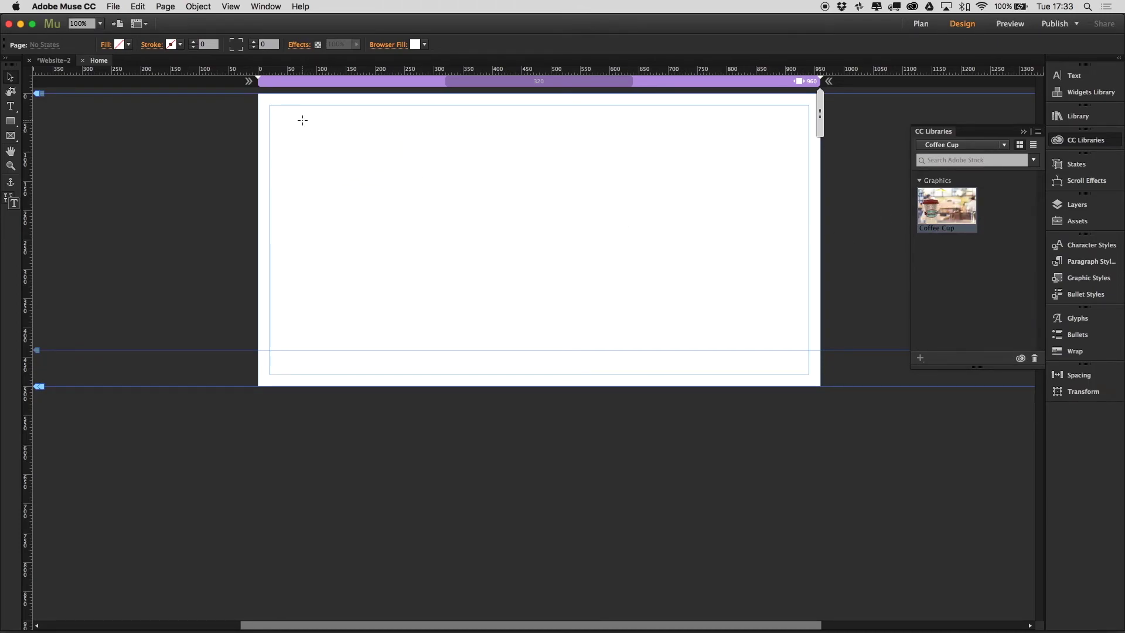
drag(302, 120, 677, 270)
drag(490, 306, 452, 276)
drag(634, 227, 798, 237)
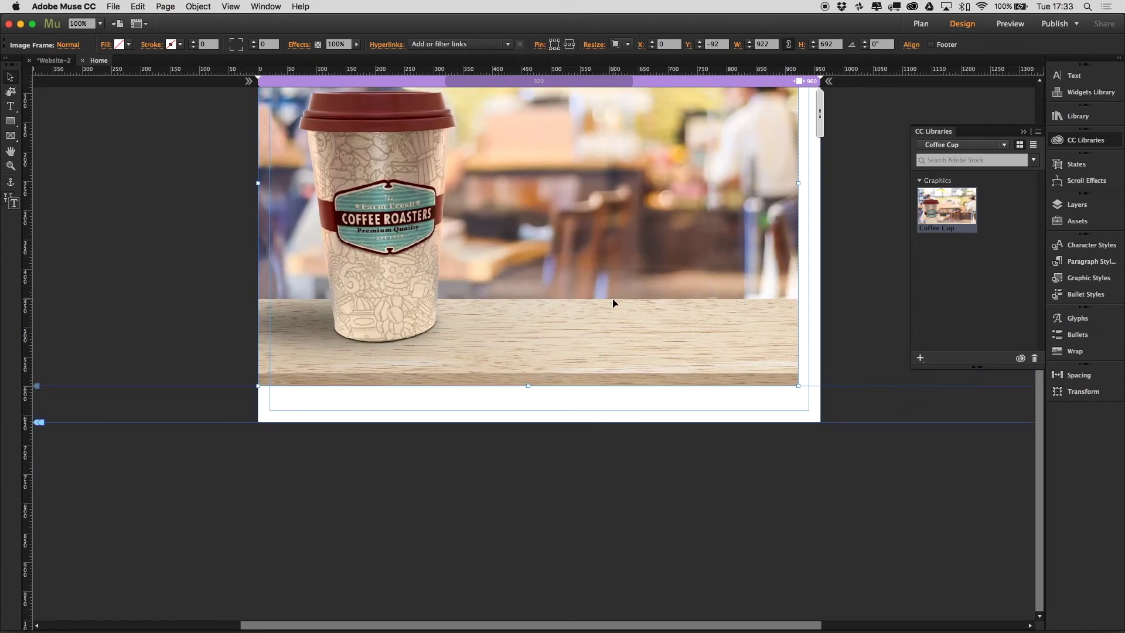
click(499, 302)
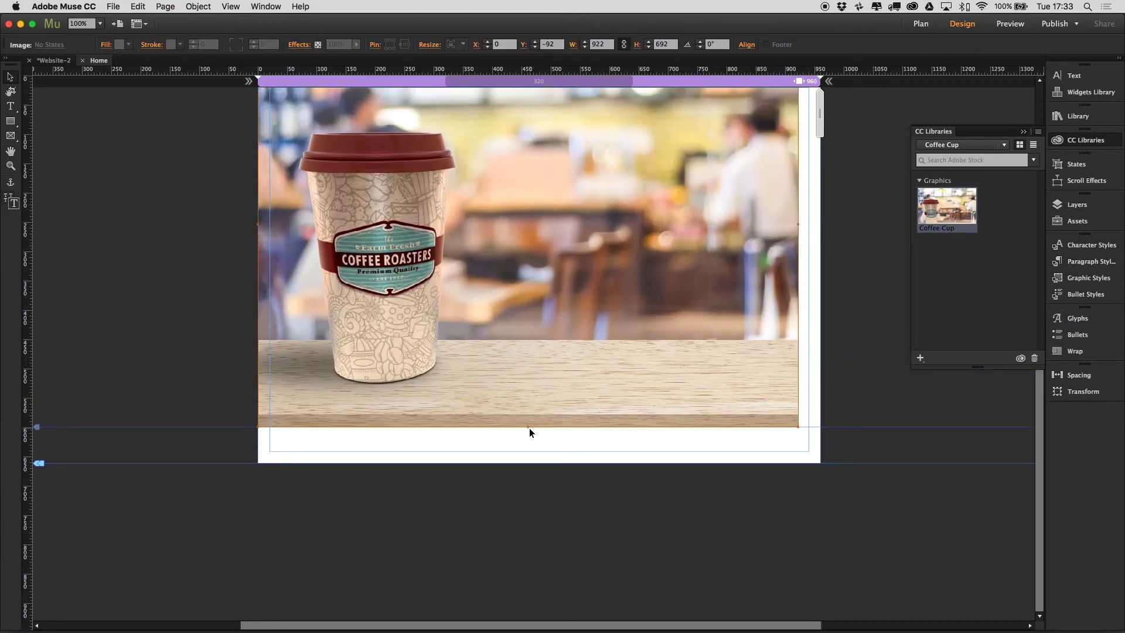
drag(529, 428, 541, 455)
drag(550, 327, 570, 311)
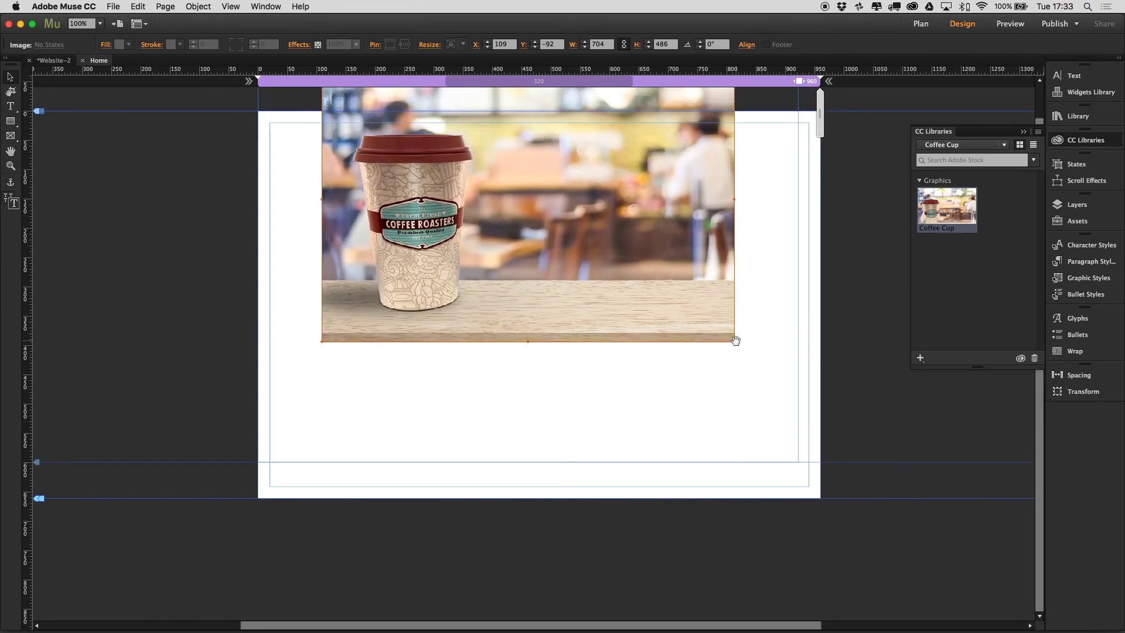
drag(733, 340, 752, 436)
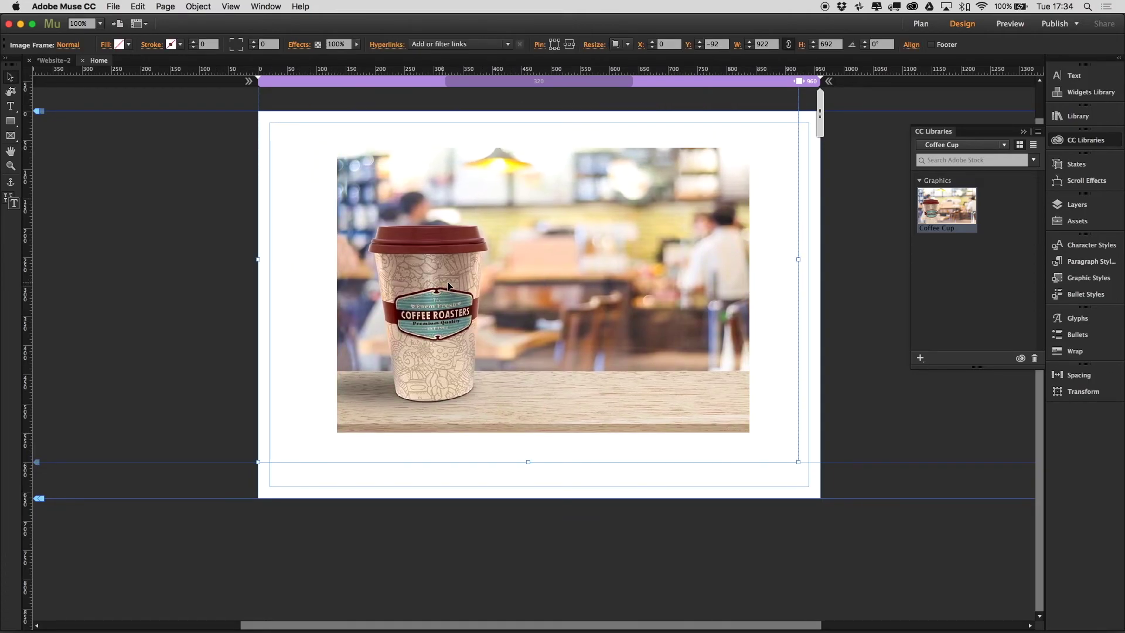
key(Delete)
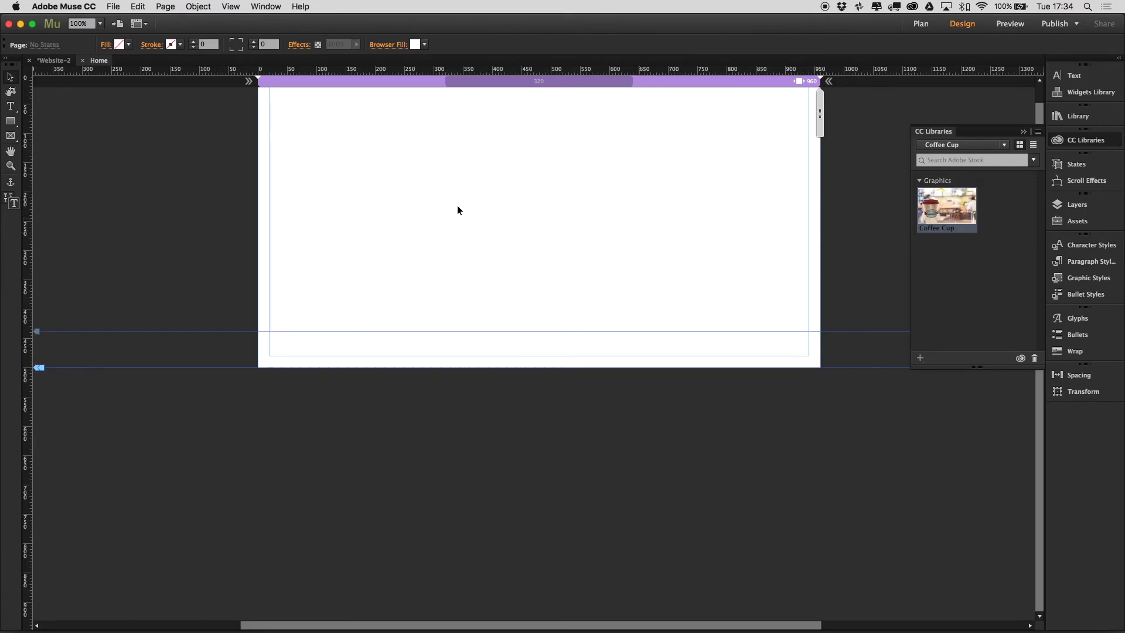
Draw a rectangle at the page's top-left corner and set it to Stretch to Browser Width
click(10, 121)
scroll(432, 205, up, 1)
drag(274, 122, 650, 285)
drag(311, 169, 352, 153)
click(629, 44)
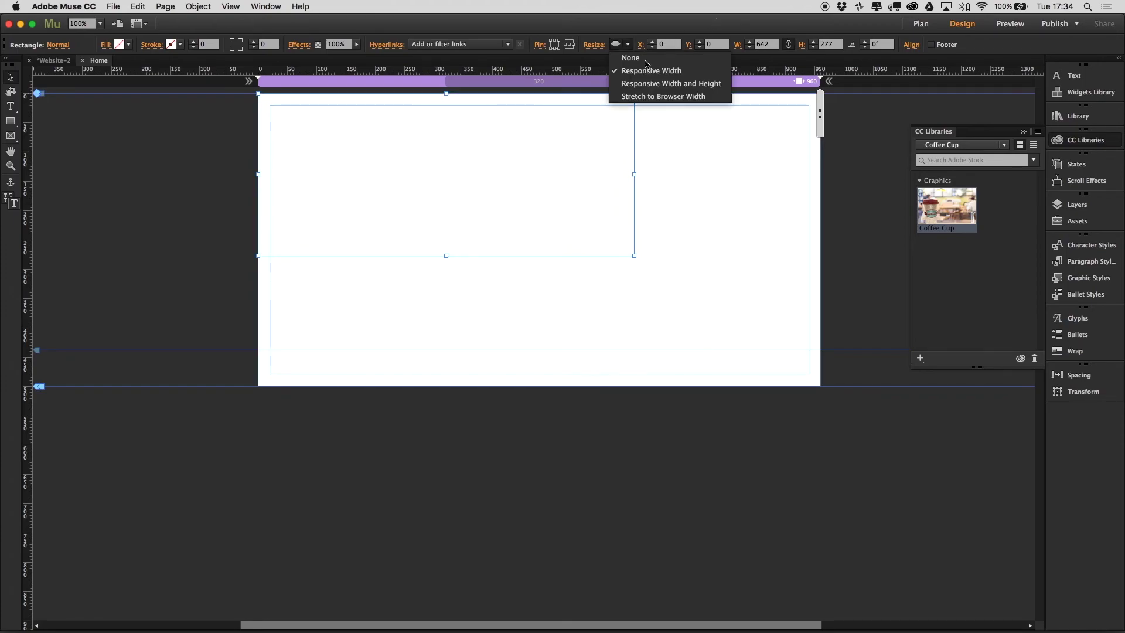
click(671, 97)
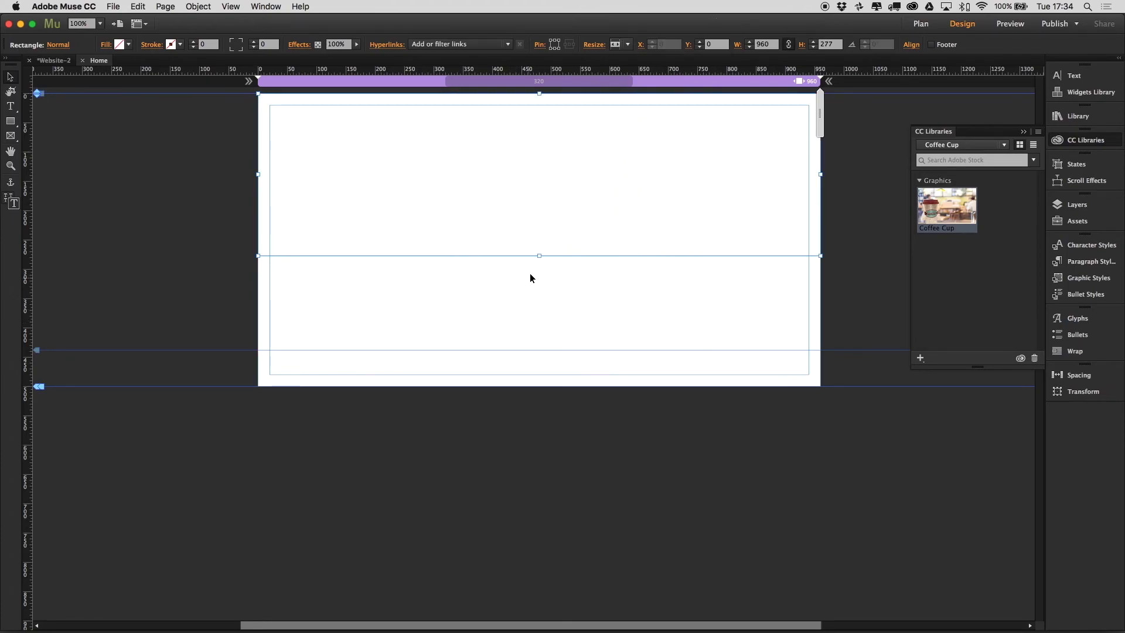
drag(539, 256, 539, 322)
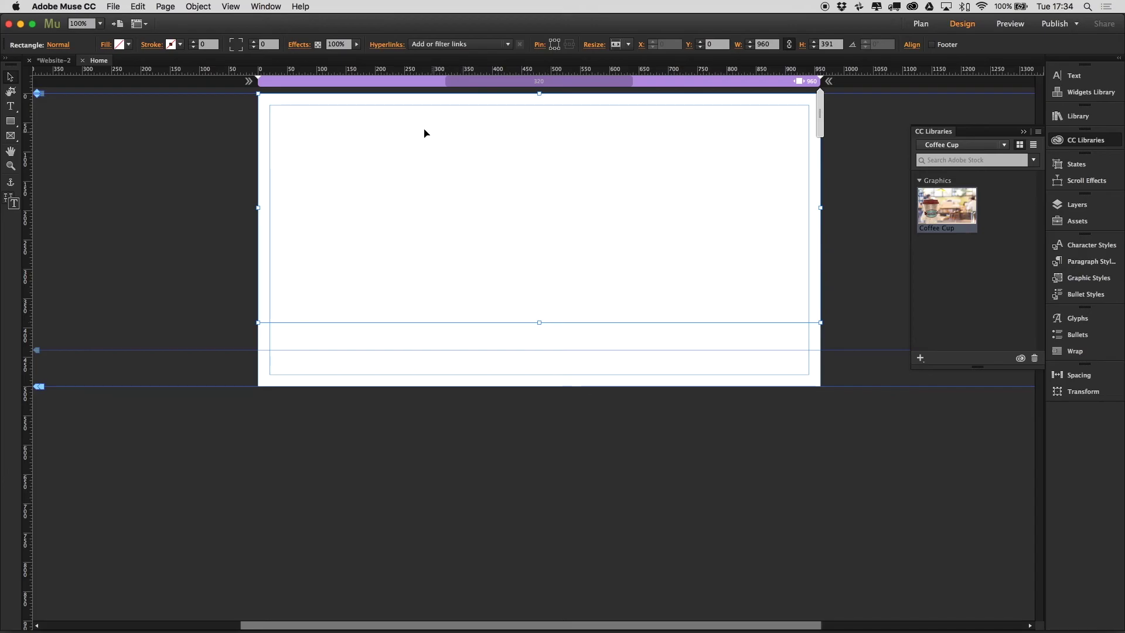
Fill the rectangle with the Coffee Cup image, positioned so the cup's label shows
right_click(962, 205)
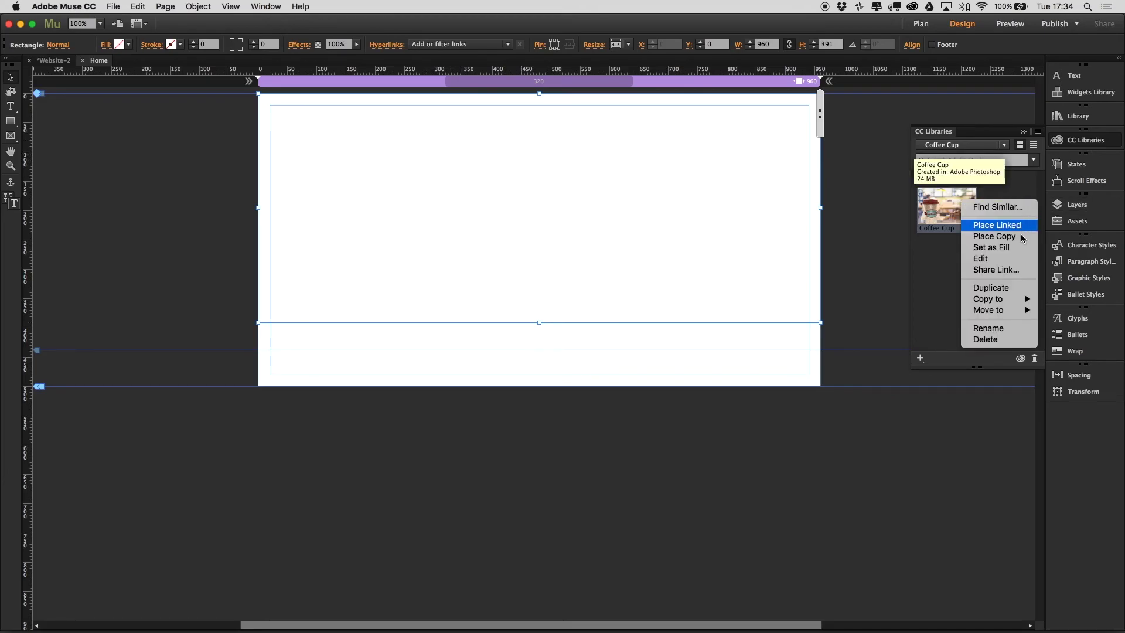
key(Return)
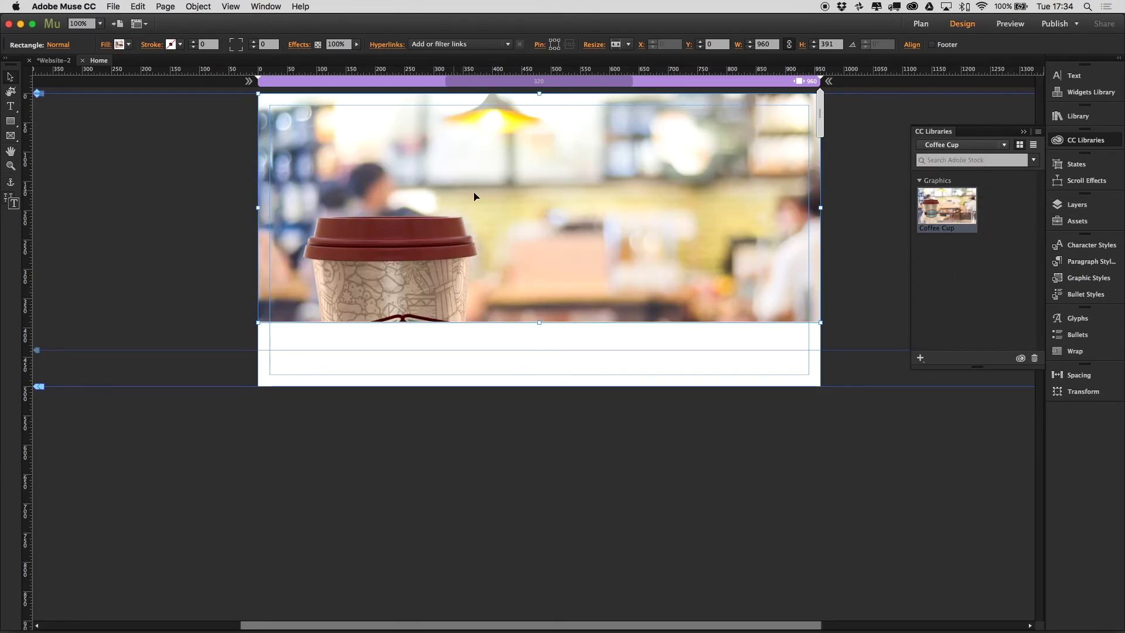
click(165, 217)
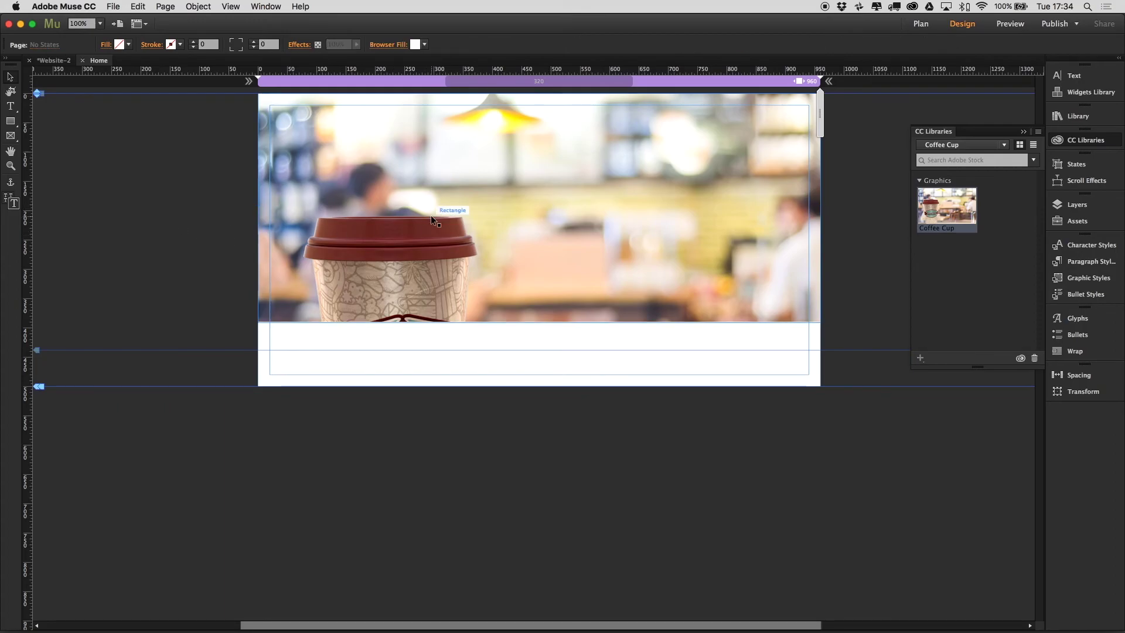
click(431, 216)
click(120, 45)
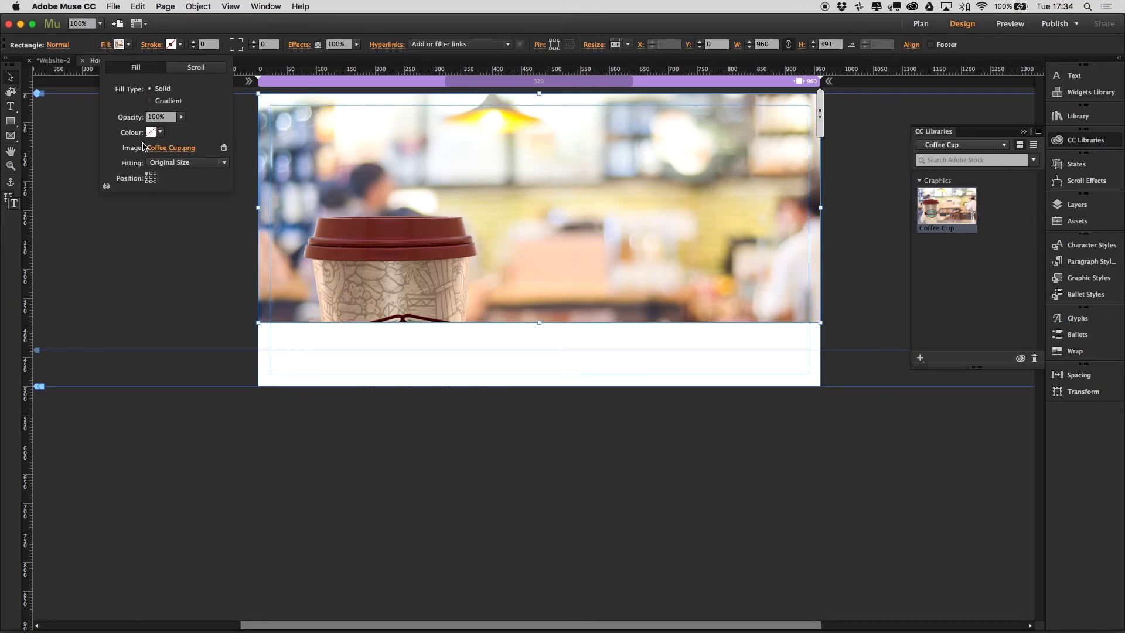
click(150, 179)
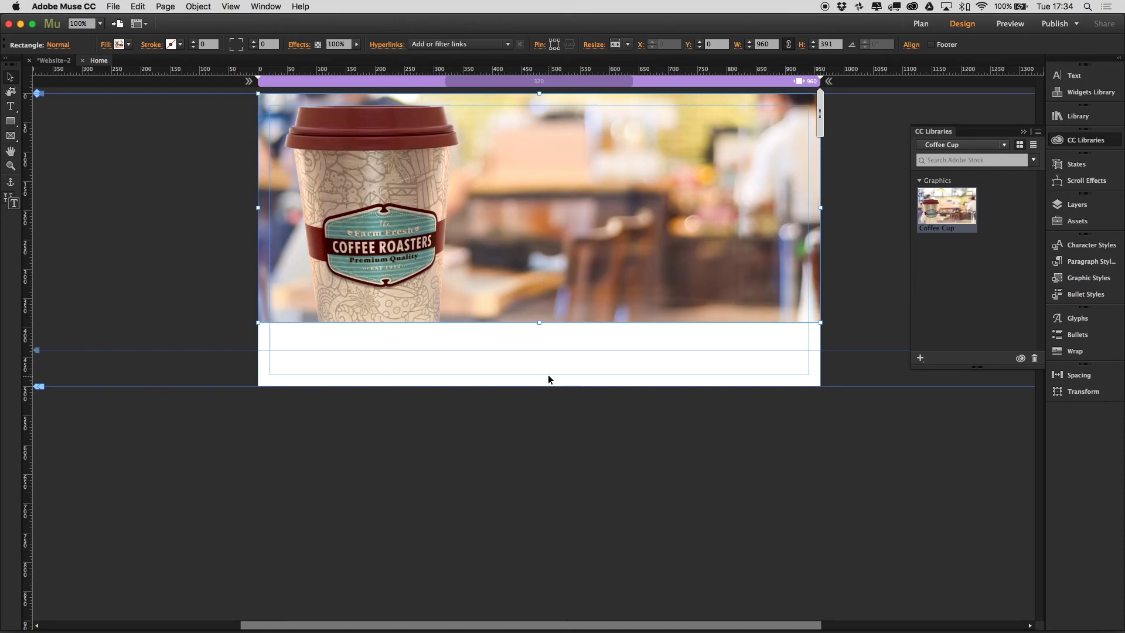
Make the rectangle 591 px tall with the Coffee Cup fill set to Scale to Fill
drag(539, 322, 539, 407)
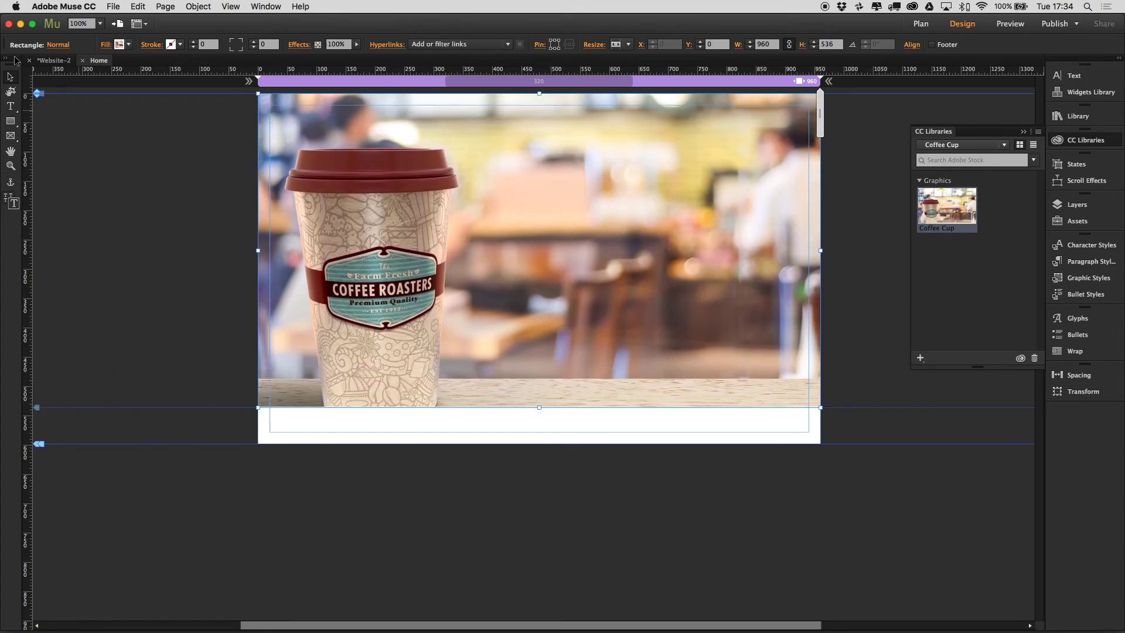
click(108, 45)
click(202, 163)
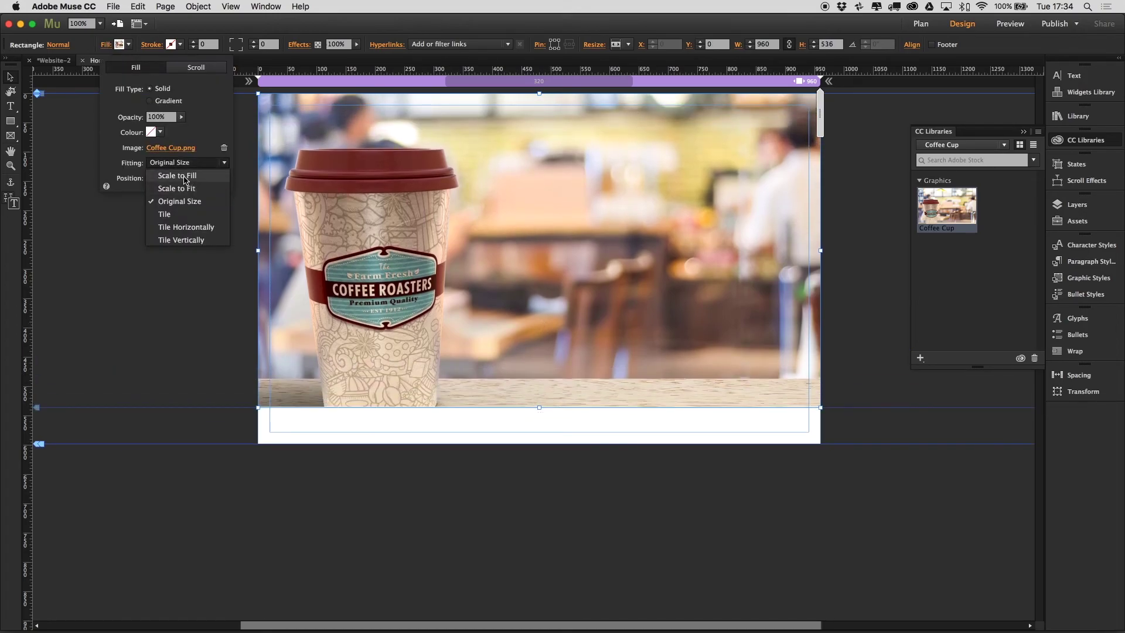
click(183, 176)
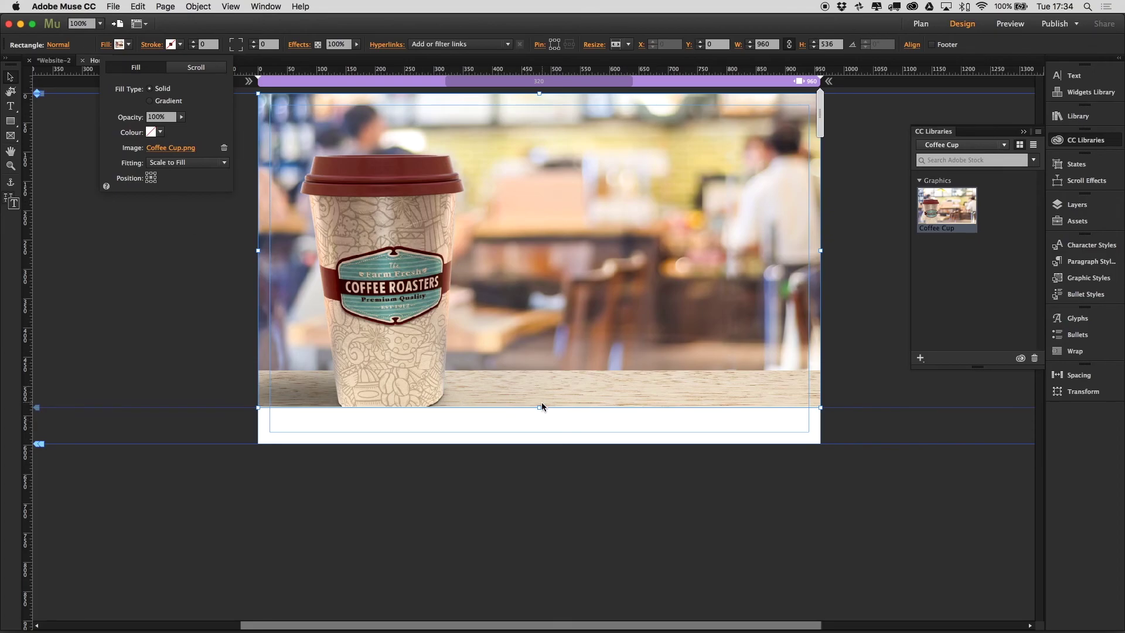
drag(539, 408, 540, 441)
click(106, 46)
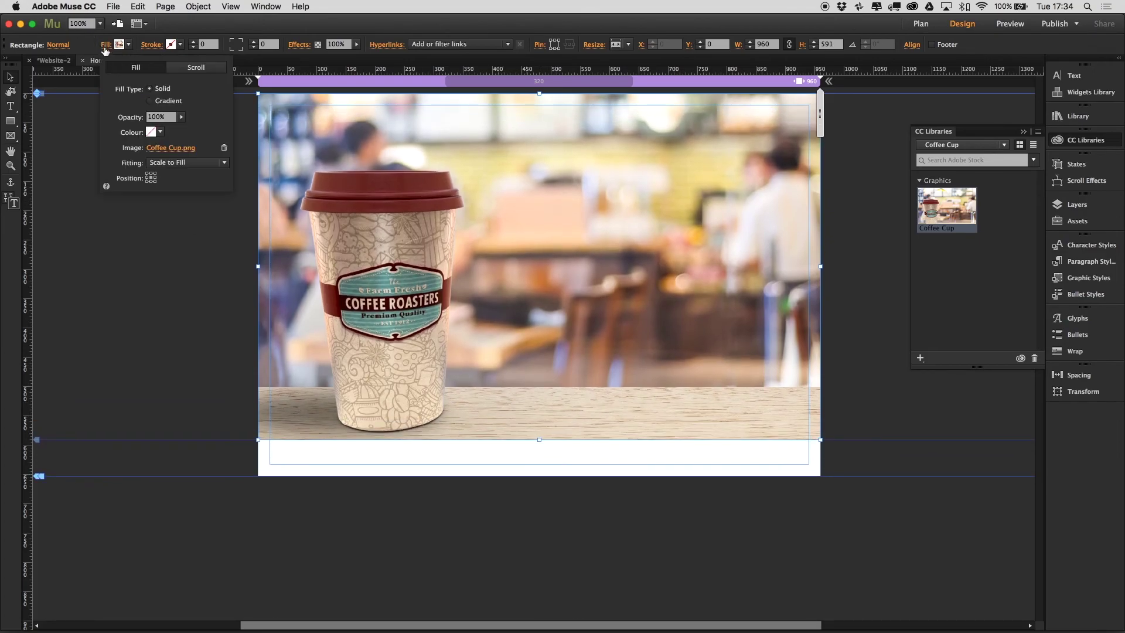
click(152, 174)
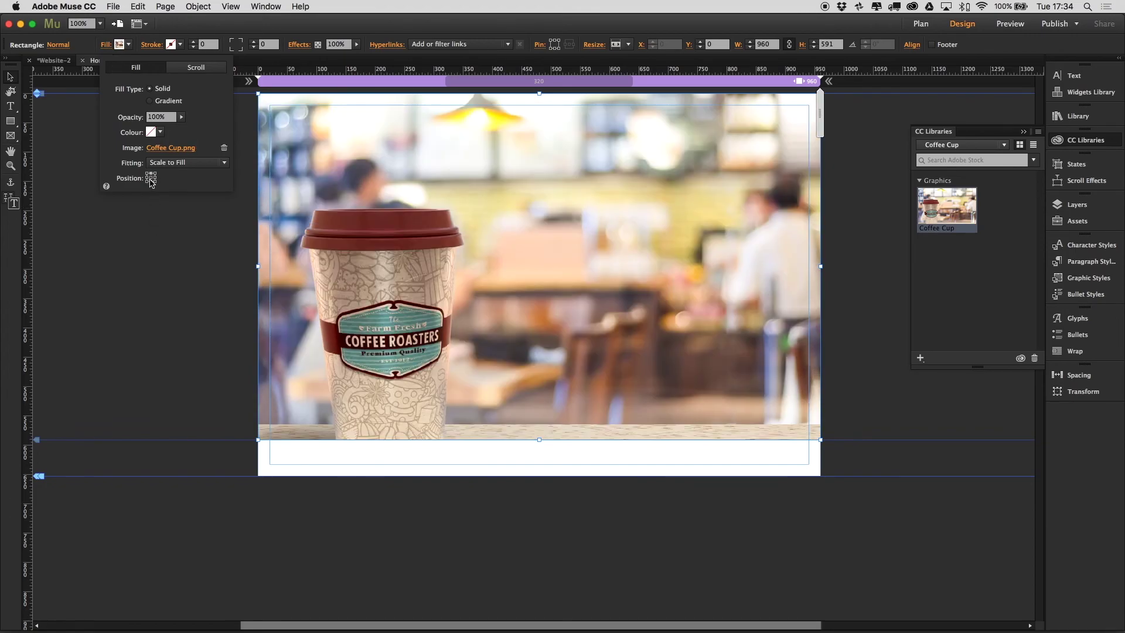
click(152, 181)
key(Escape)
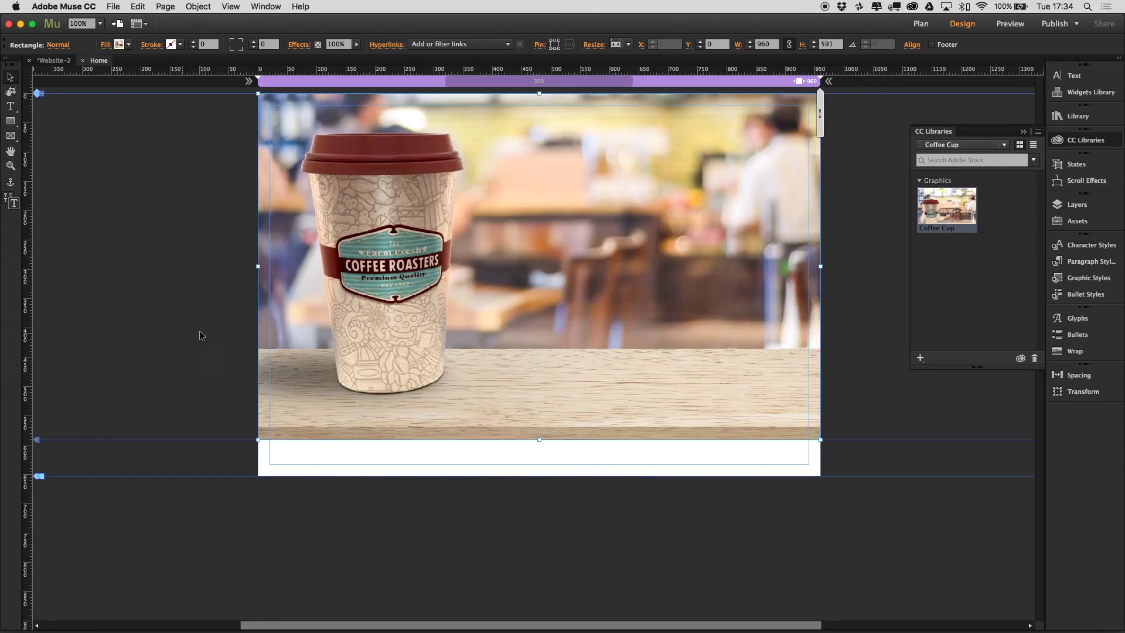
Preview the Home page in Chrome and narrow the browser window to reveal Muse
click(113, 6)
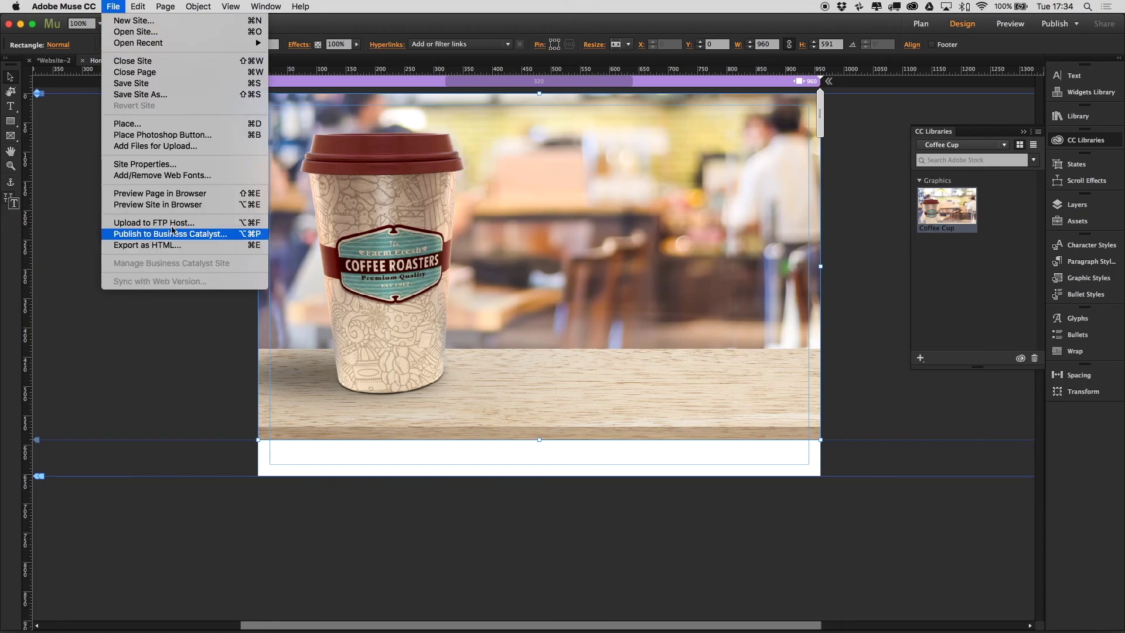
click(160, 193)
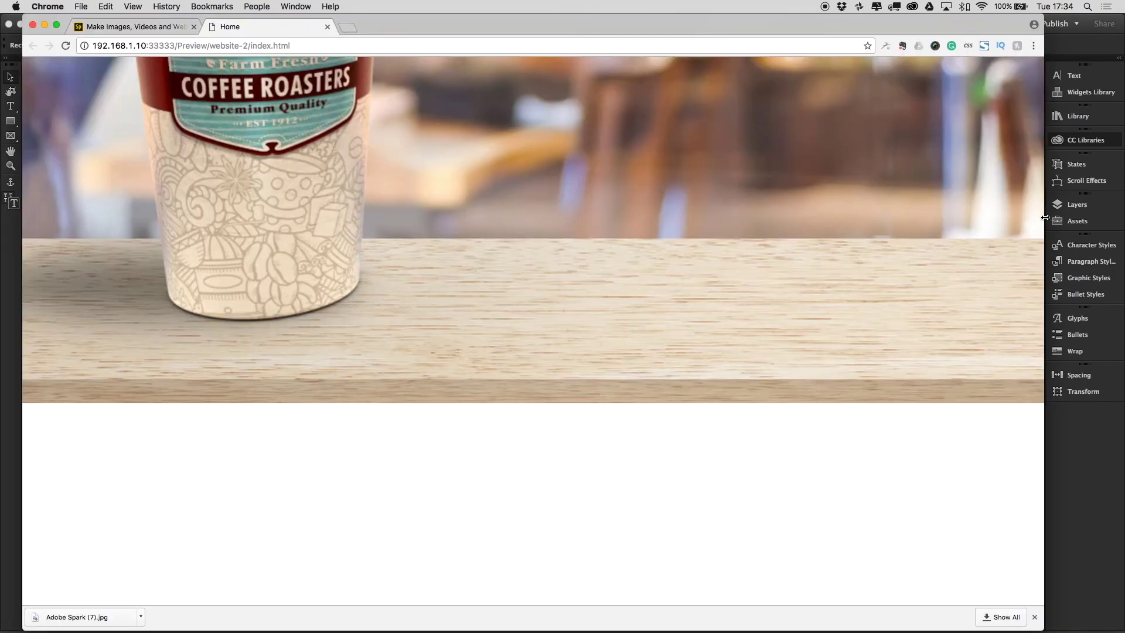
drag(1045, 217, 515, 218)
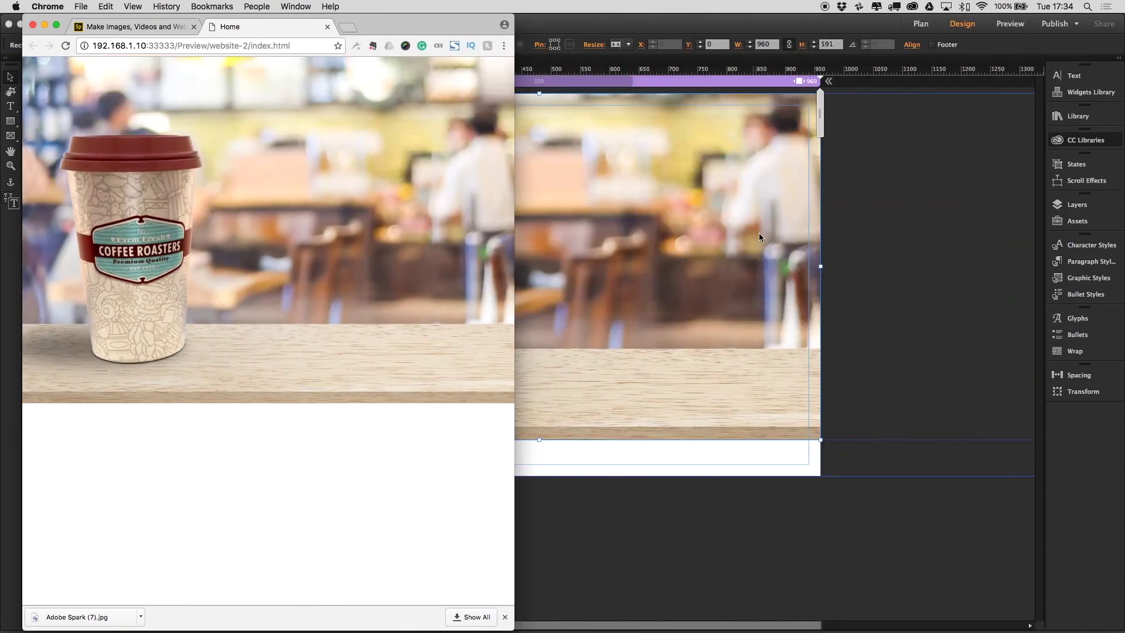
In Muse, centre the rectangle's Coffee Cup fill image vertically
click(759, 236)
click(108, 45)
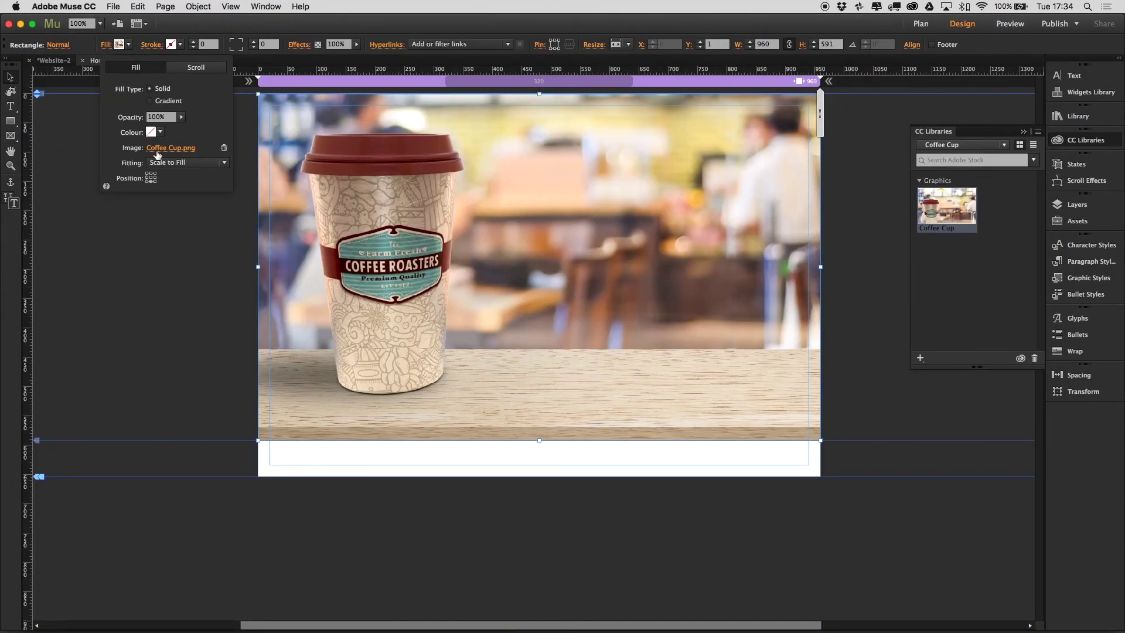
click(151, 177)
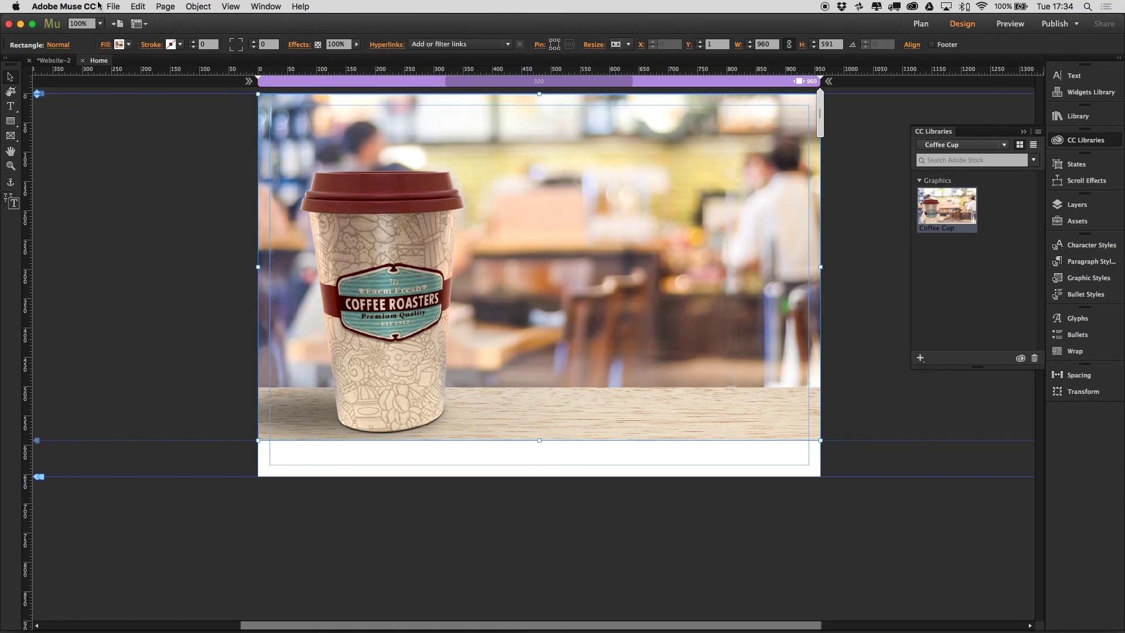
Preview the updated page in Chrome again, widen the window, then return to Muse
click(114, 6)
click(170, 192)
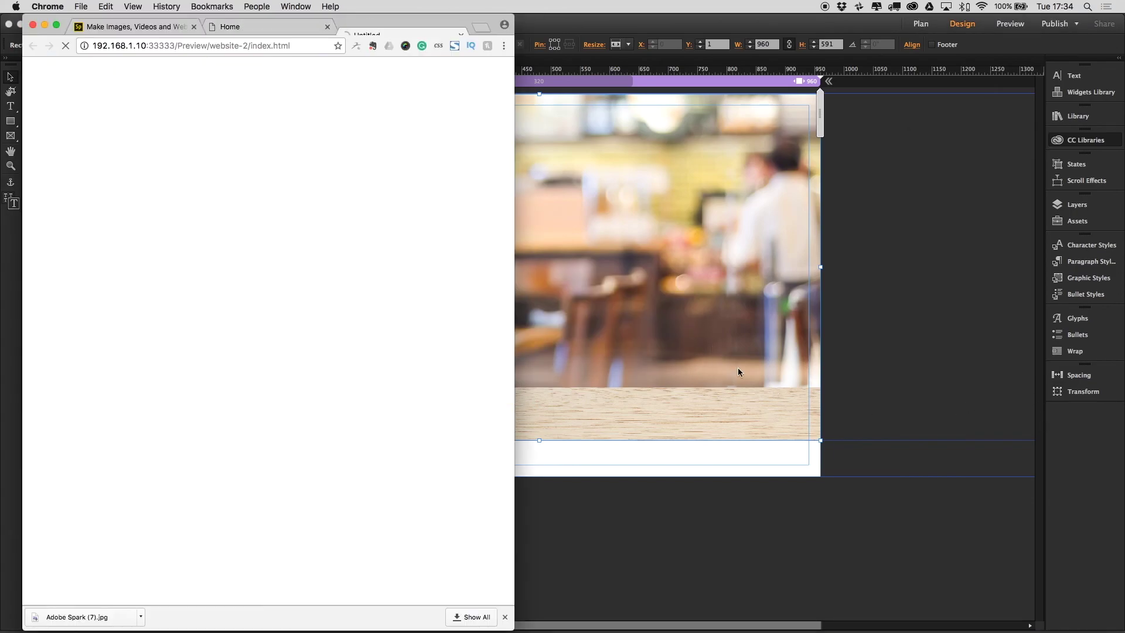
drag(515, 273, 865, 343)
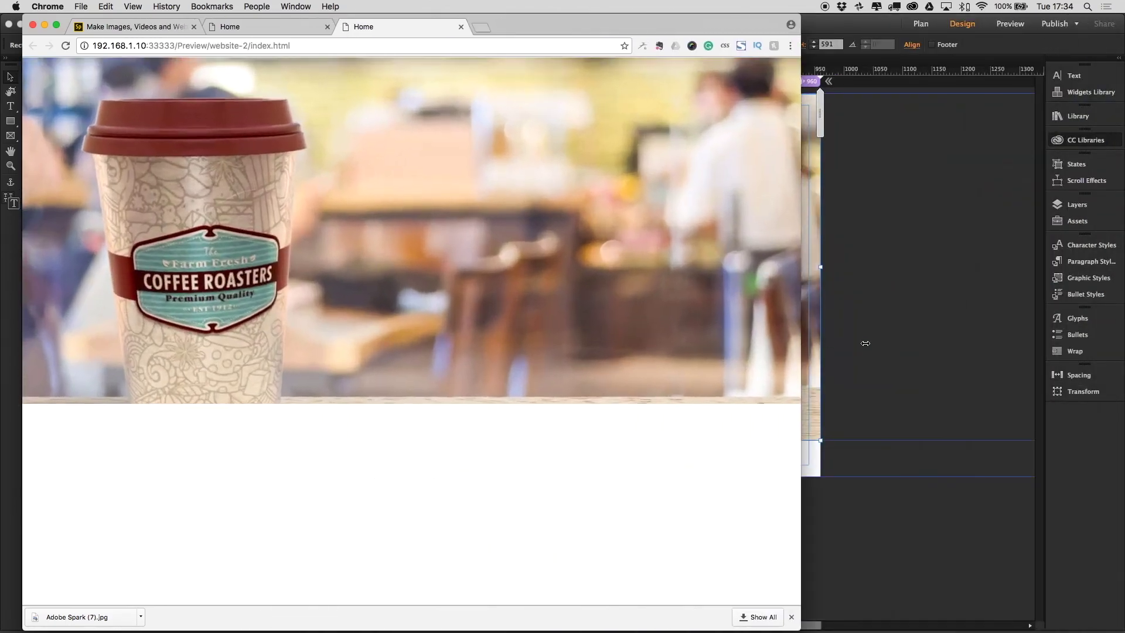
click(987, 320)
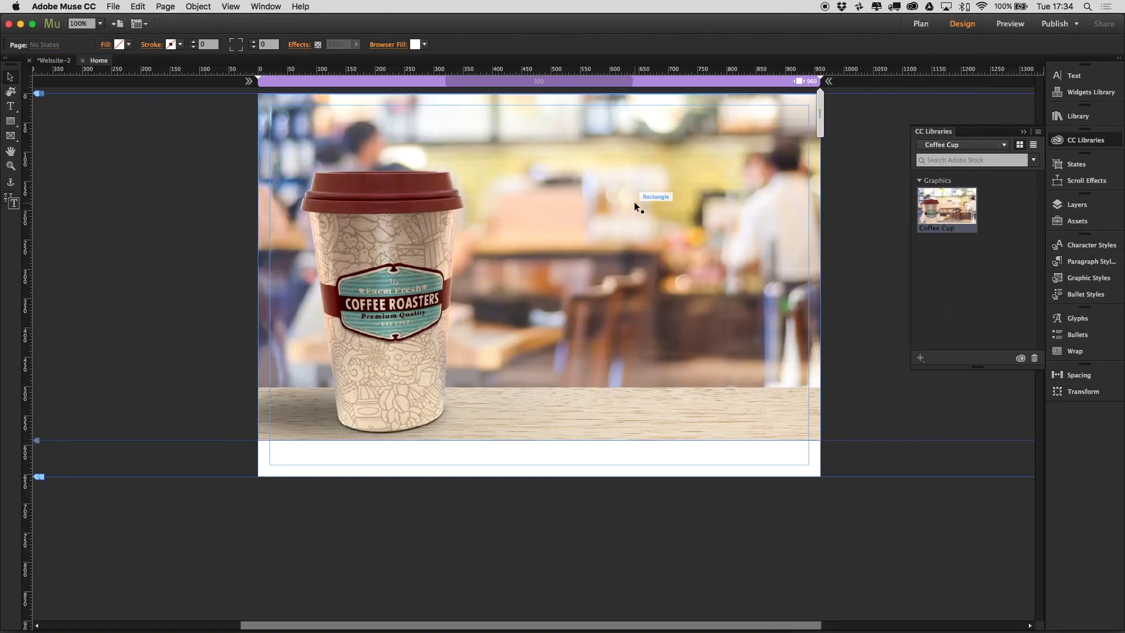